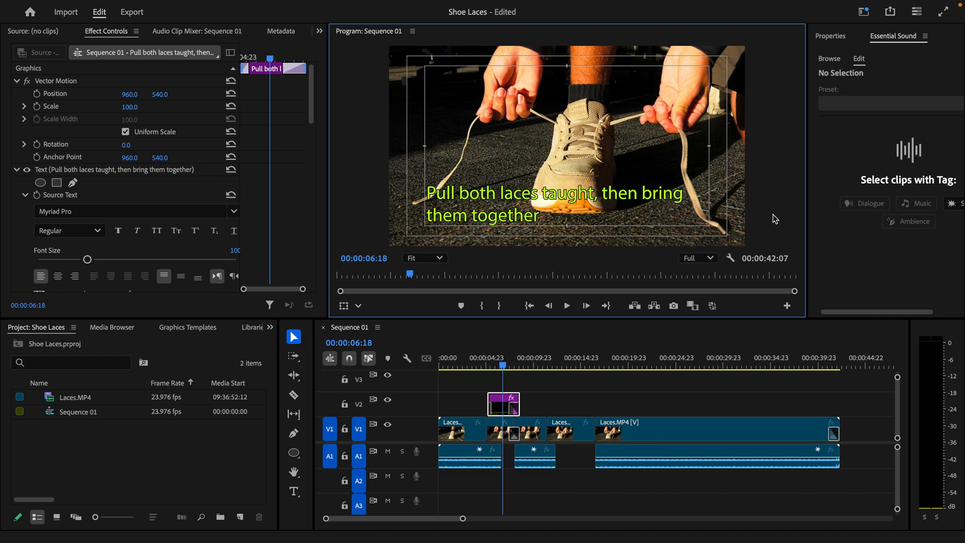
Step: Choose Window > Workspaces > Editing to load the Editing layout
{"action": "mouse_move", "coordinate": [177, 3]}
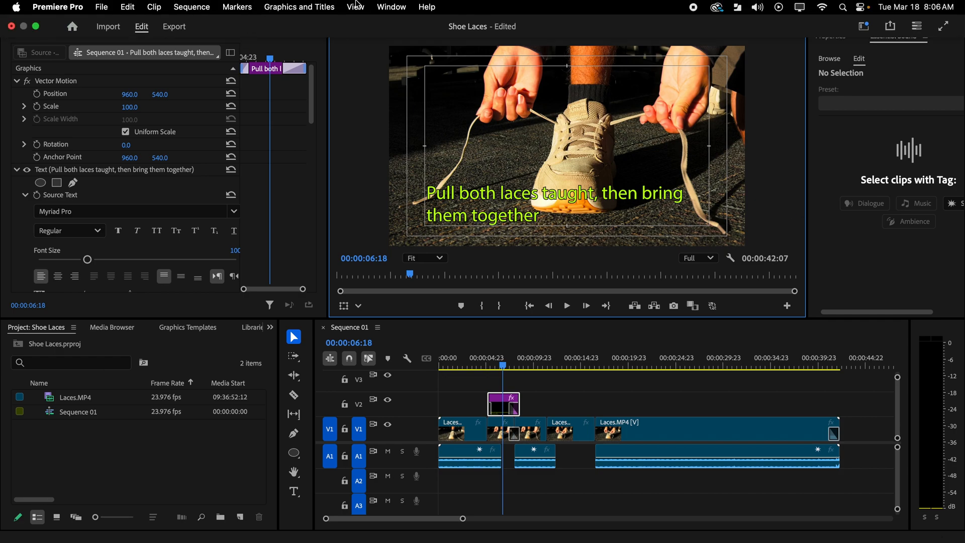
{"action": "left_click", "coordinate": [392, 7]}
{"action": "mouse_move", "coordinate": [442, 24]}
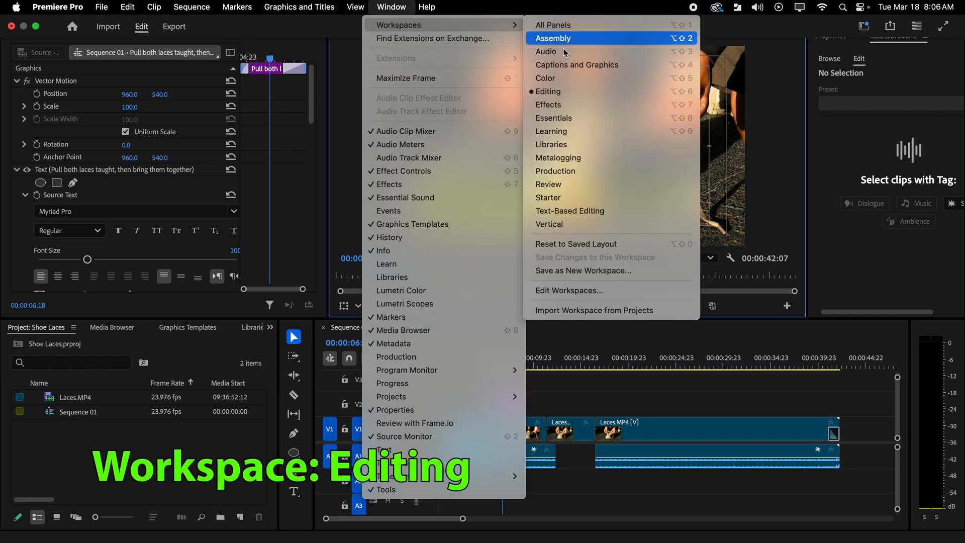
{"action": "left_click", "coordinate": [611, 92]}
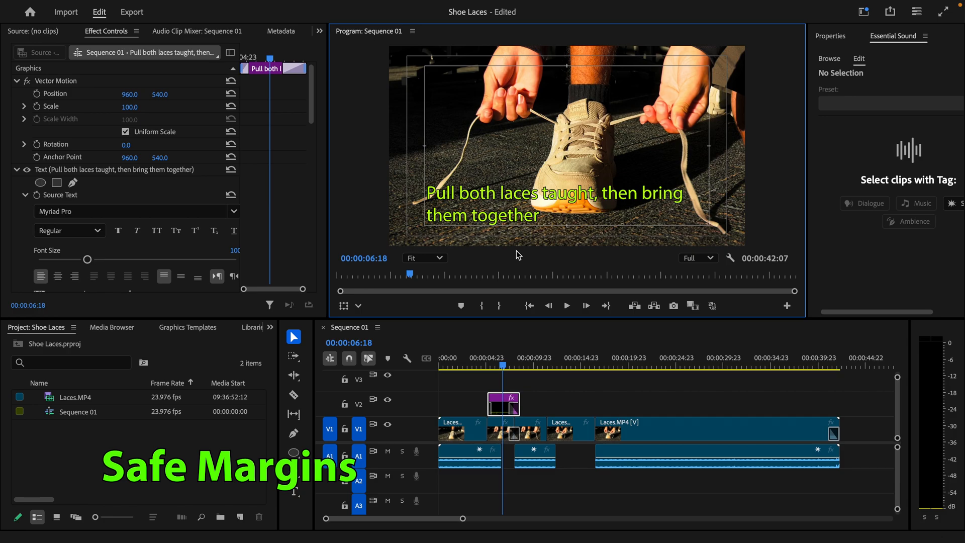
Step: Turn on Safe Margins in the Program monitor and open its Button Editor
{"action": "right_click", "coordinate": [635, 120]}
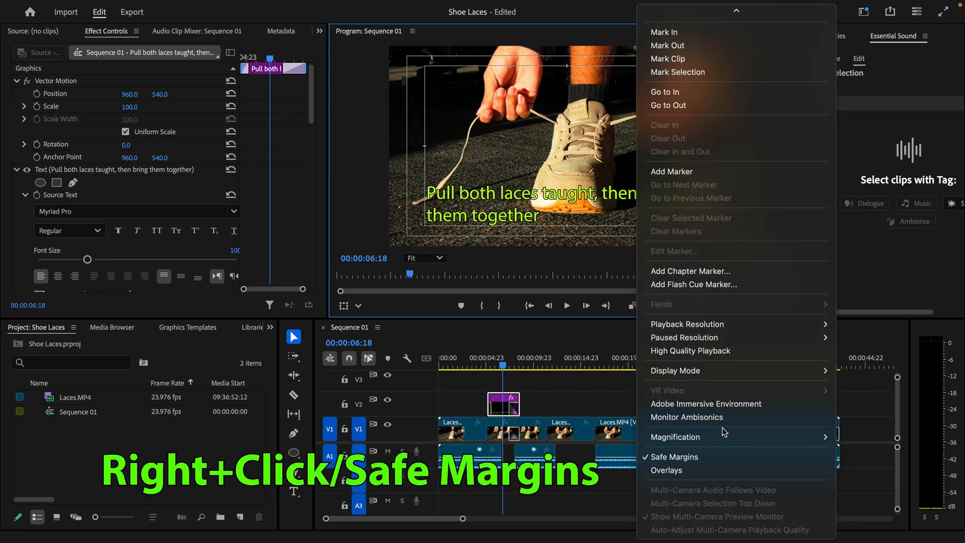
{"action": "left_click", "coordinate": [336, 161]}
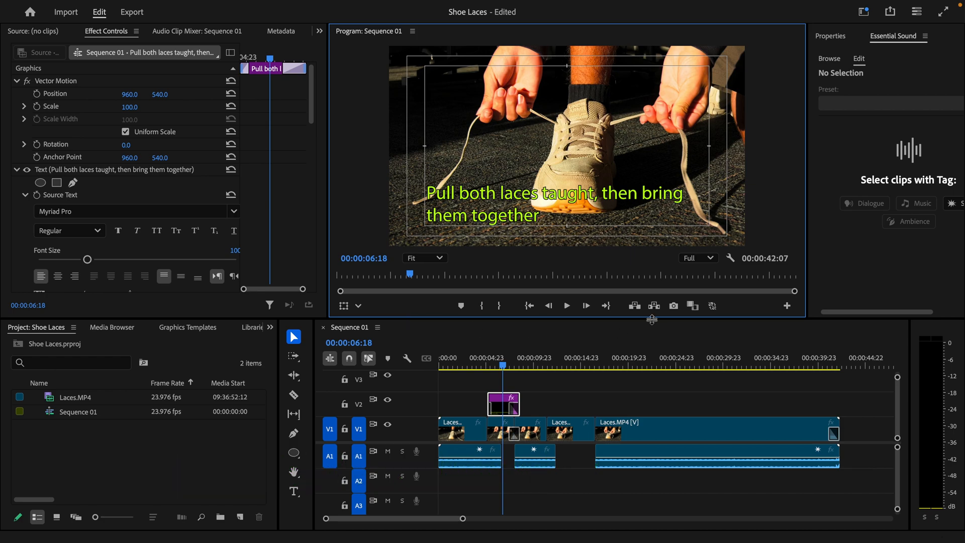
{"action": "left_click", "coordinate": [787, 306]}
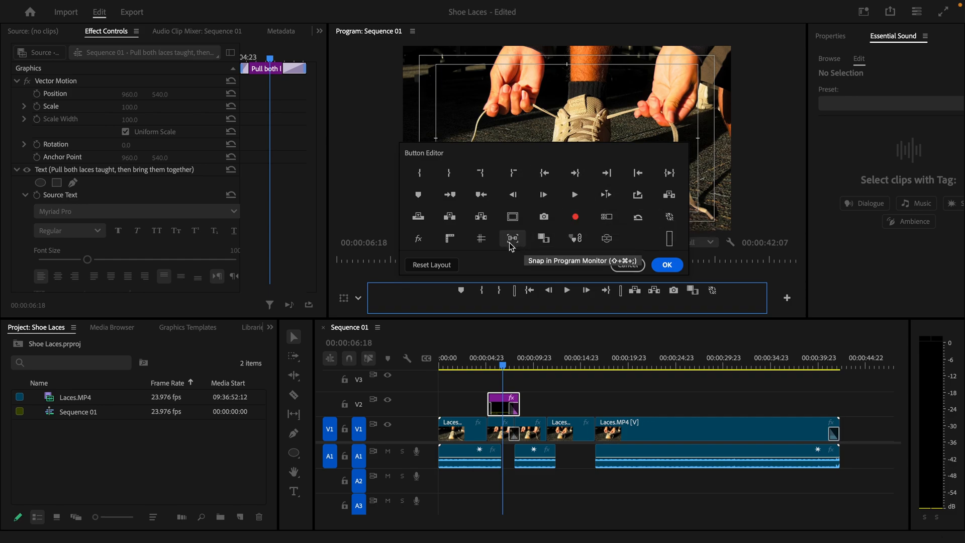
Step: Add a Safe Margins button to the Program monitor bar, leaving the guides switched on
{"action": "left_click_drag", "start_coordinate": [517, 218], "coordinate": [714, 295]}
{"action": "left_click", "coordinate": [667, 264]}
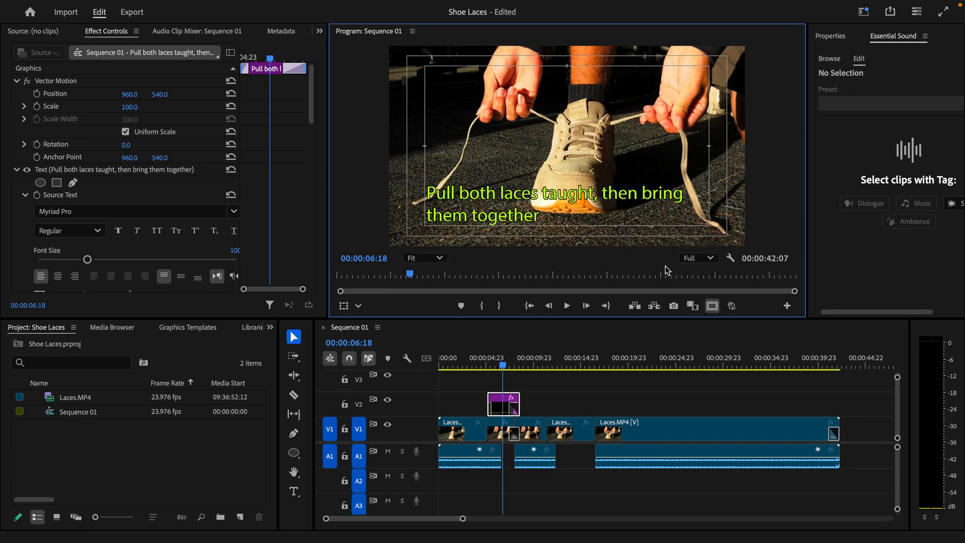
{"action": "left_click", "coordinate": [712, 306]}
{"action": "left_click", "coordinate": [712, 306]}
{"action": "left_click", "coordinate": [712, 307]}
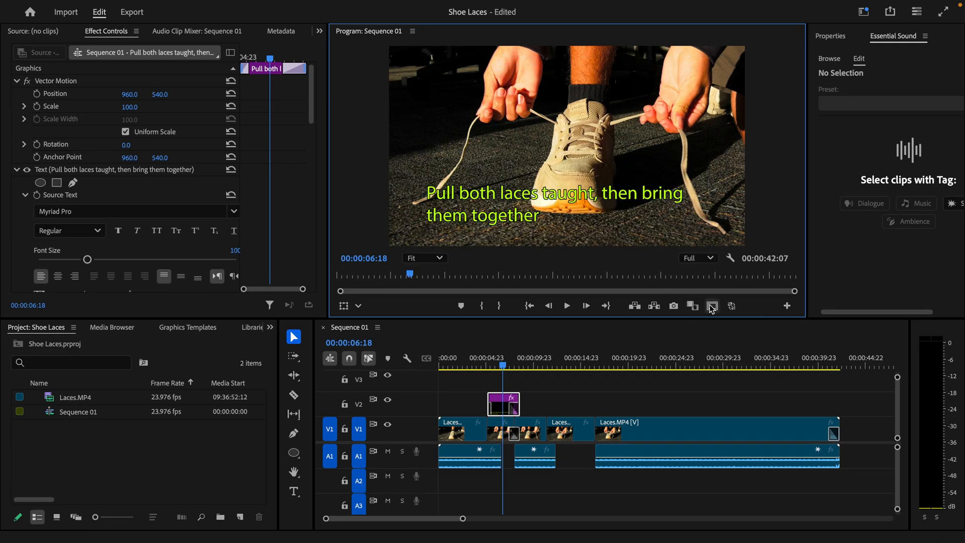
{"action": "left_click", "coordinate": [712, 307]}
{"action": "double_click", "coordinate": [712, 306]}
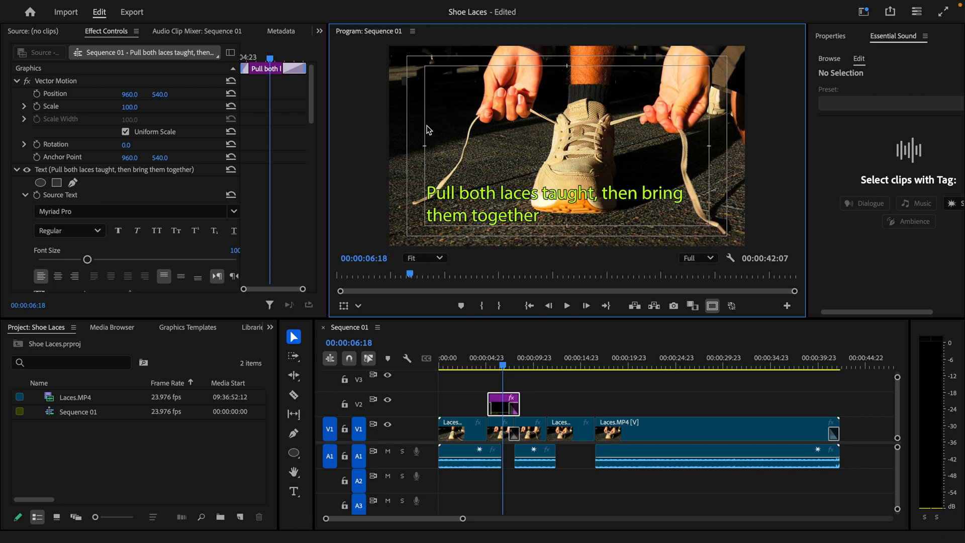
Step: Mute track A1 and play Sequence 01 from near its start
{"action": "left_click", "coordinate": [480, 367]}
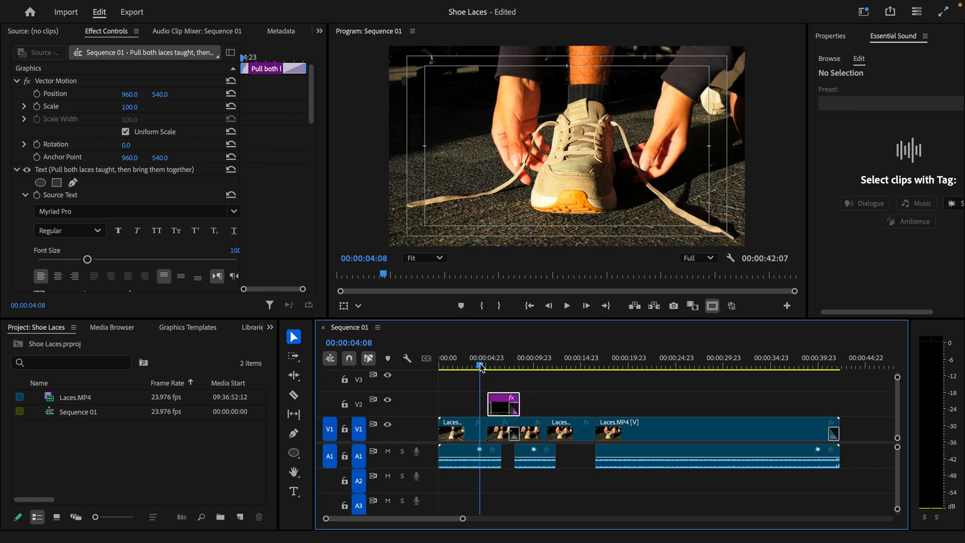
{"action": "left_click_drag", "start_coordinate": [481, 366], "coordinate": [456, 368]}
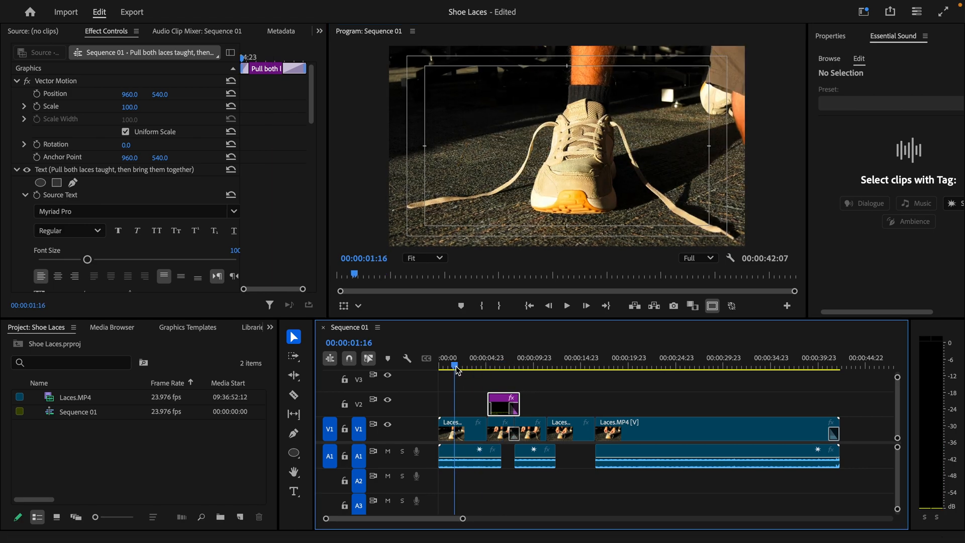
{"action": "left_click", "coordinate": [388, 451]}
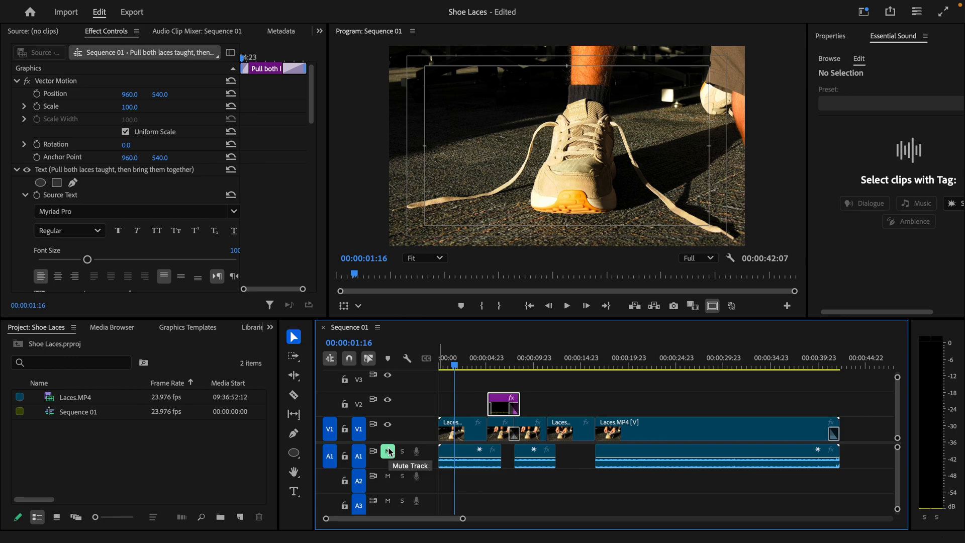
{"action": "key", "text": "space"}
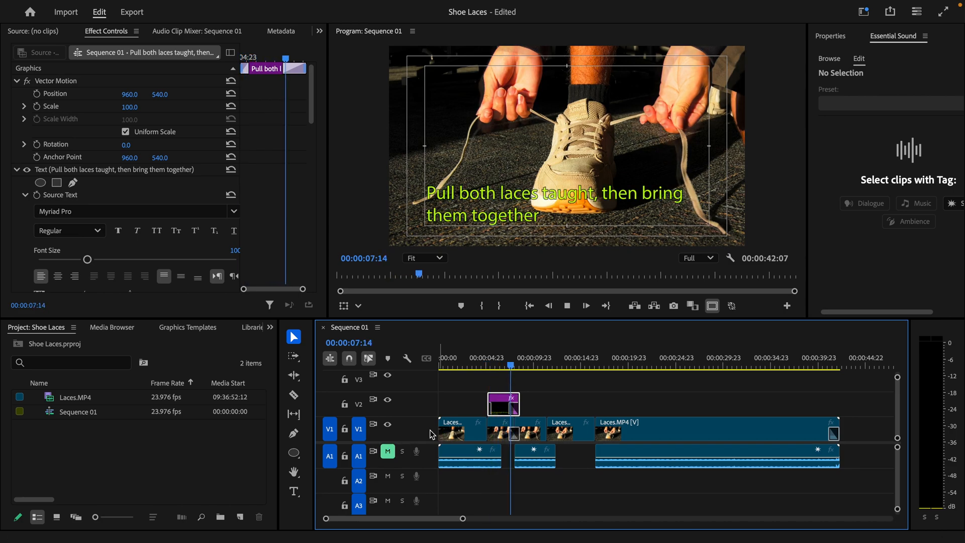
{"action": "key", "text": "space"}
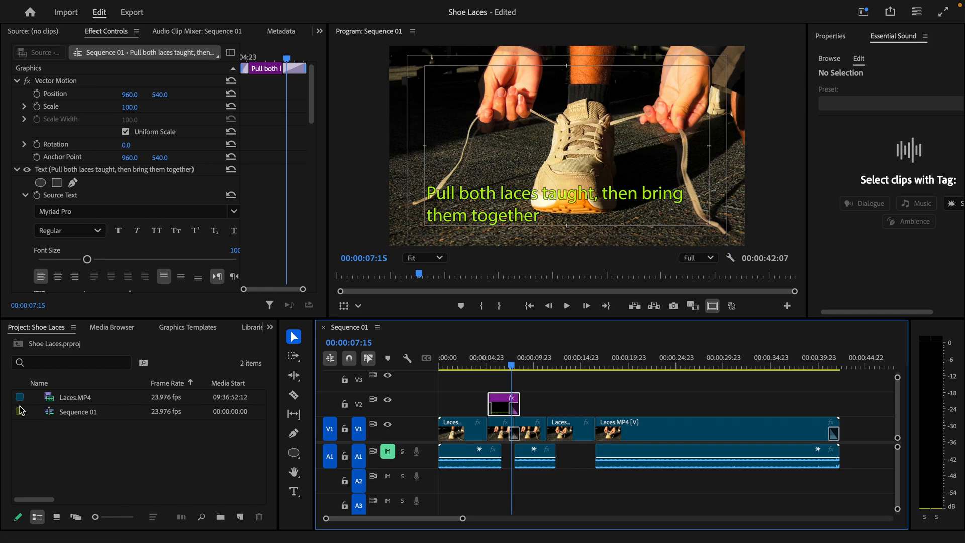
Step: Create a Laces sequence from Laces.MP4 and park at 00:00:06:11 with the Razor tool
{"action": "left_click_drag", "start_coordinate": [69, 406], "coordinate": [240, 517]}
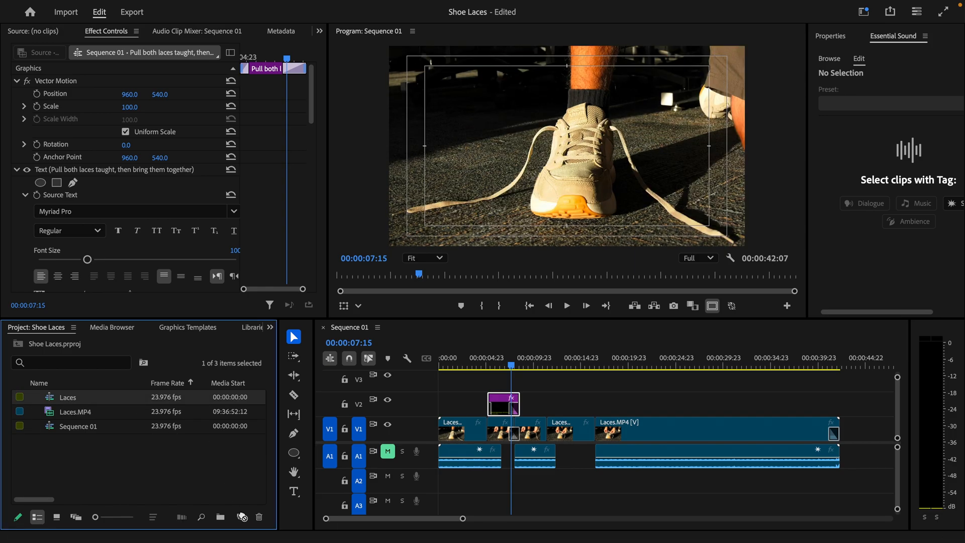
{"action": "mouse_move", "coordinate": [444, 365]}
{"action": "left_mouse_down"}
{"action": "mouse_move", "coordinate": [518, 367]}
{"action": "mouse_move", "coordinate": [434, 367]}
{"action": "left_mouse_up"}
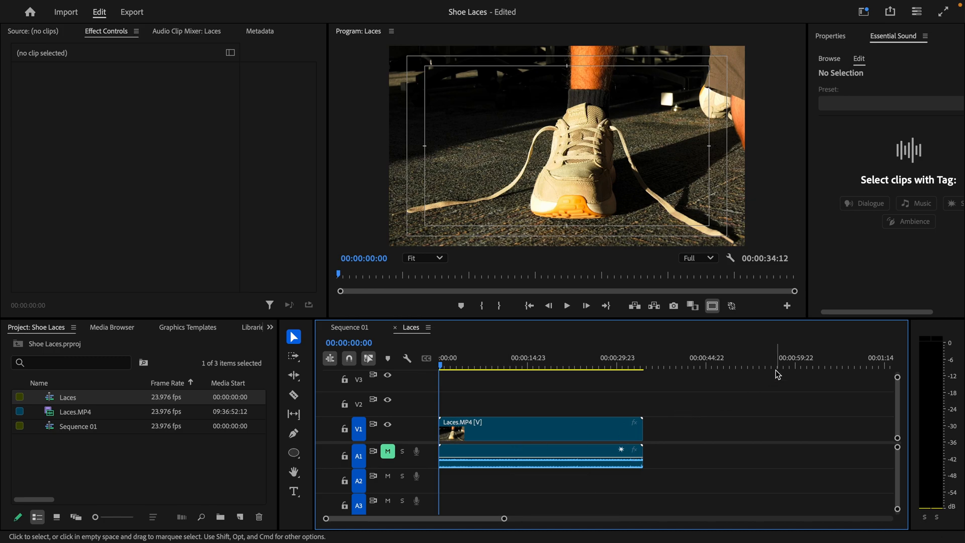
{"action": "key", "text": "space"}
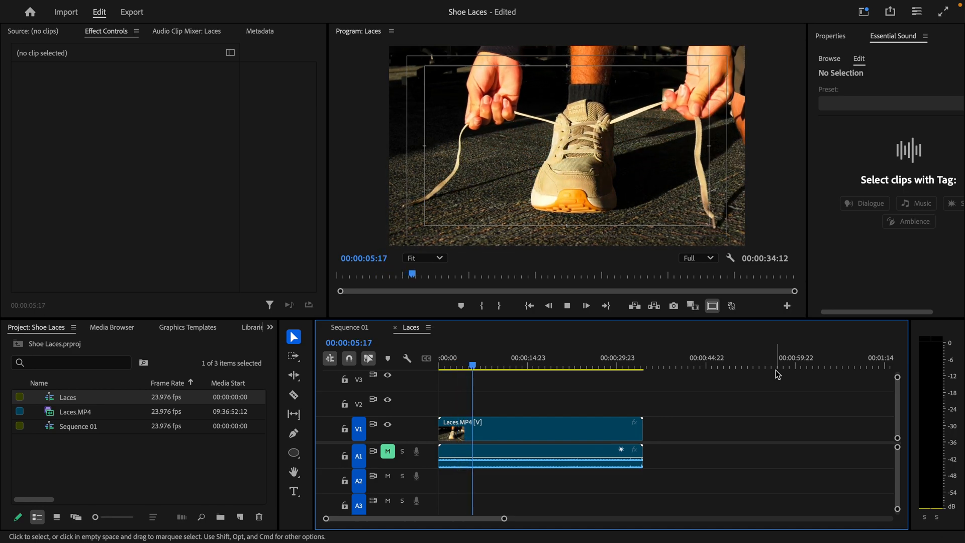
{"action": "key", "text": "space"}
{"action": "key", "text": "n"}
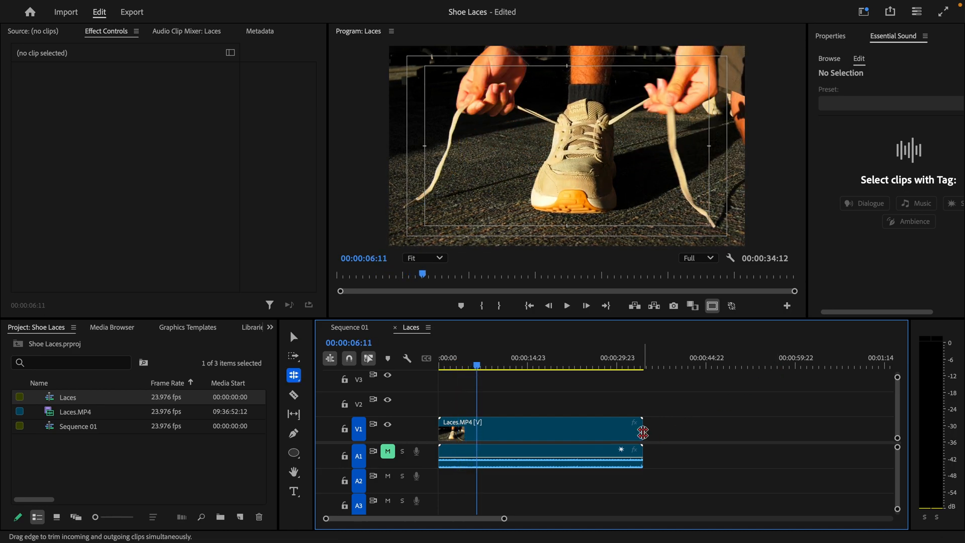
{"action": "key", "text": "c"}
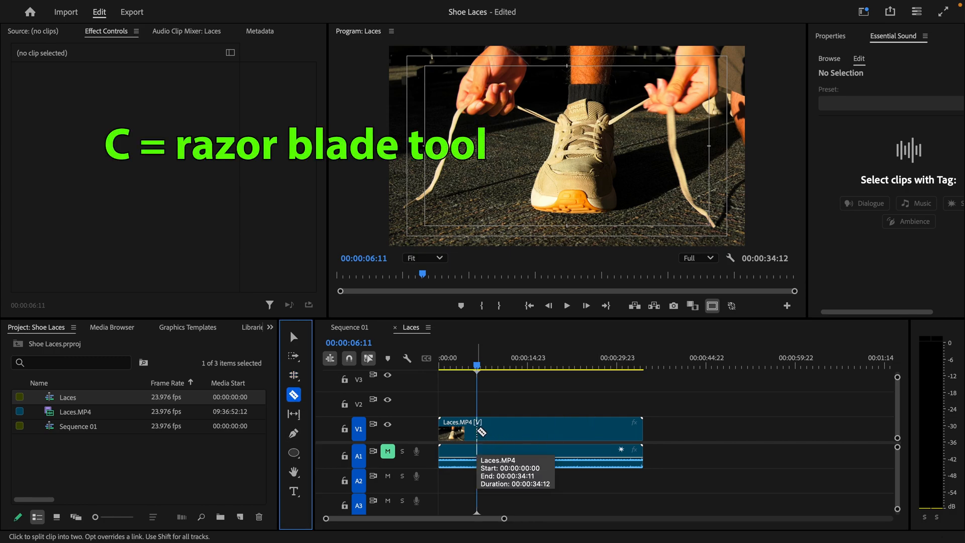
Step: Split Laces.MP4 at 00:00:06:11, shift the second piece later, and zoom in near 00:00:06:01
{"action": "left_click", "coordinate": [479, 429]}
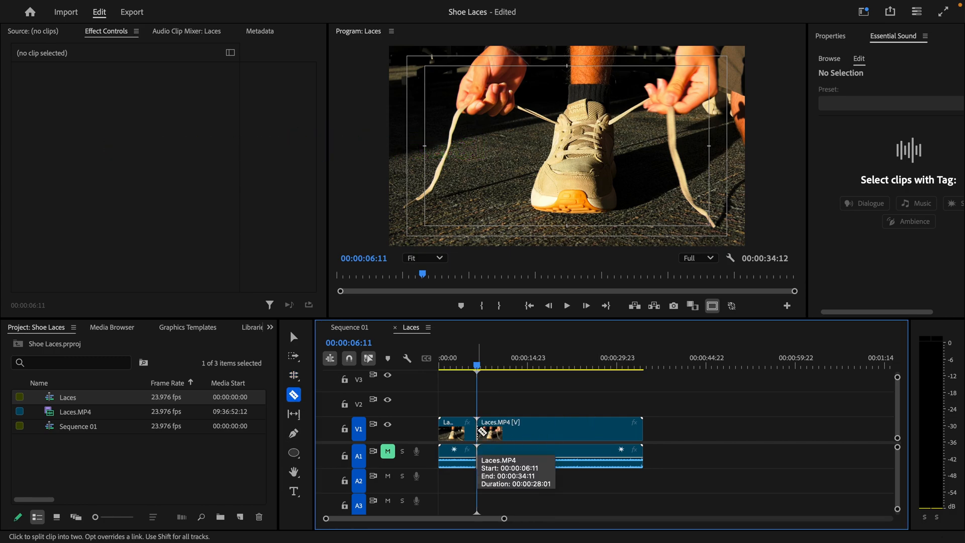
{"action": "key", "text": "v"}
{"action": "left_click", "coordinate": [456, 430]}
{"action": "left_click_drag", "start_coordinate": [526, 426], "coordinate": [549, 428]}
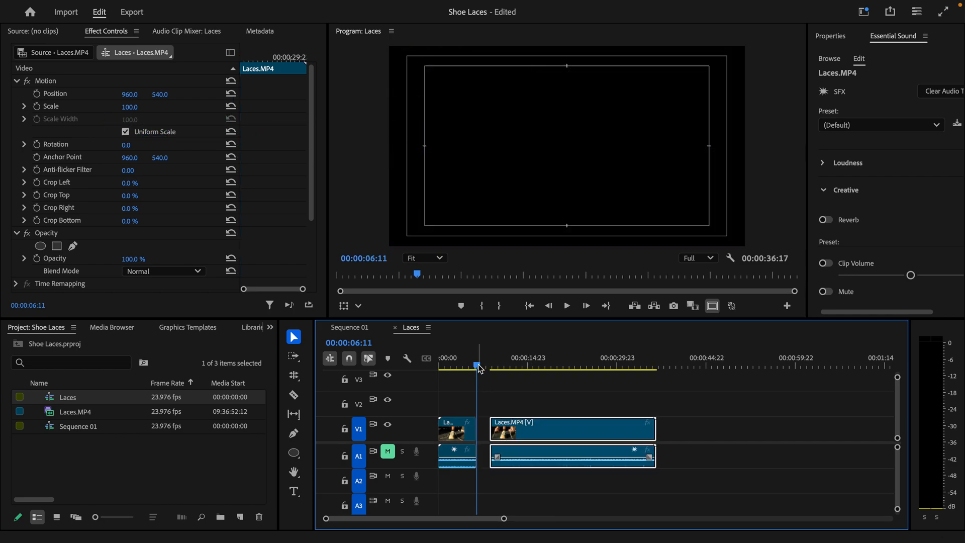
{"action": "left_click_drag", "start_coordinate": [480, 368], "coordinate": [477, 370]}
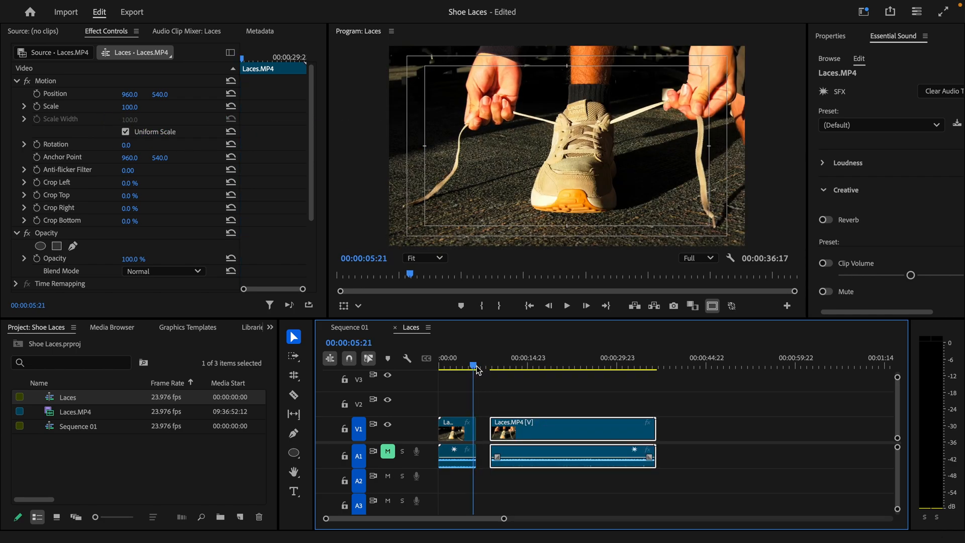
{"action": "key", "text": "equal"}
{"action": "key", "text": "equal"}
{"action": "key", "text": "equal"}
{"action": "key", "text": "equal"}
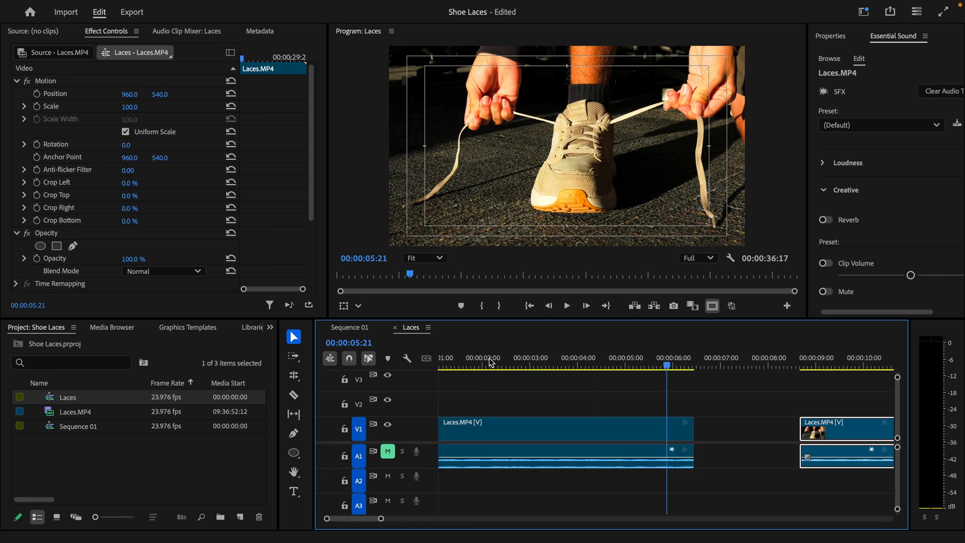
{"action": "mouse_move", "coordinate": [675, 371]}
{"action": "left_mouse_down"}
{"action": "mouse_move", "coordinate": [716, 369]}
{"action": "mouse_move", "coordinate": [682, 375]}
{"action": "left_mouse_up"}
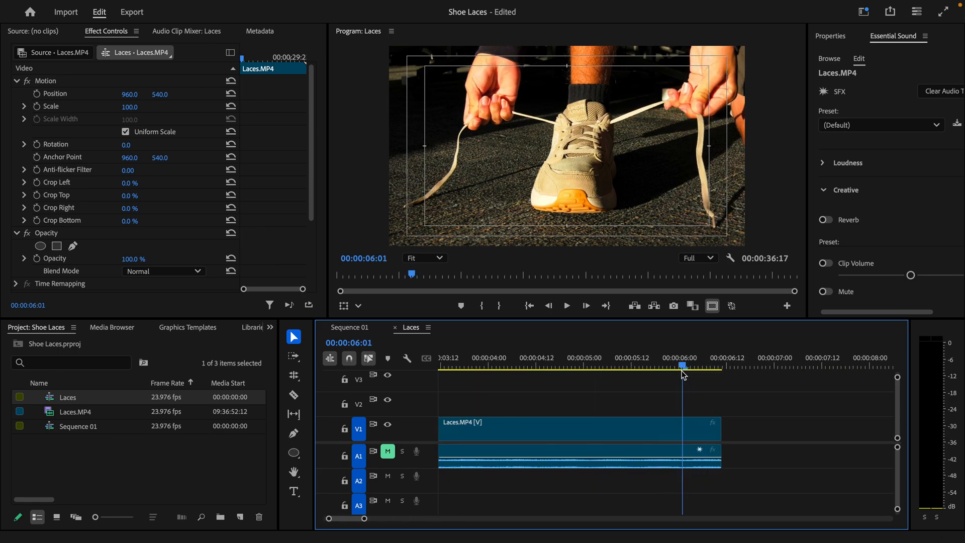
Step: Add a frame hold at 00:00:06:01 and lengthen the frozen segment
{"action": "right_click", "coordinate": [685, 427]}
{"action": "mouse_move", "coordinate": [796, 542]}
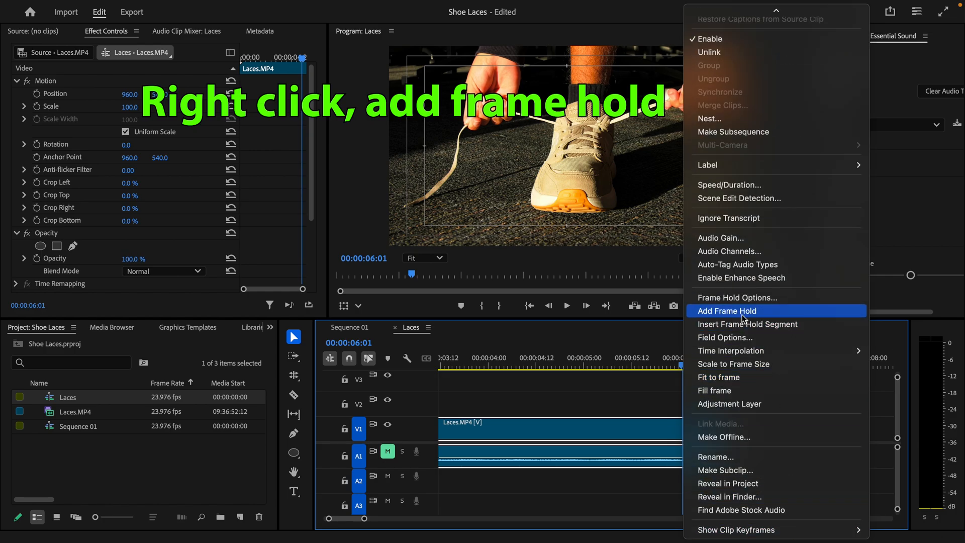
{"action": "left_click", "coordinate": [743, 318]}
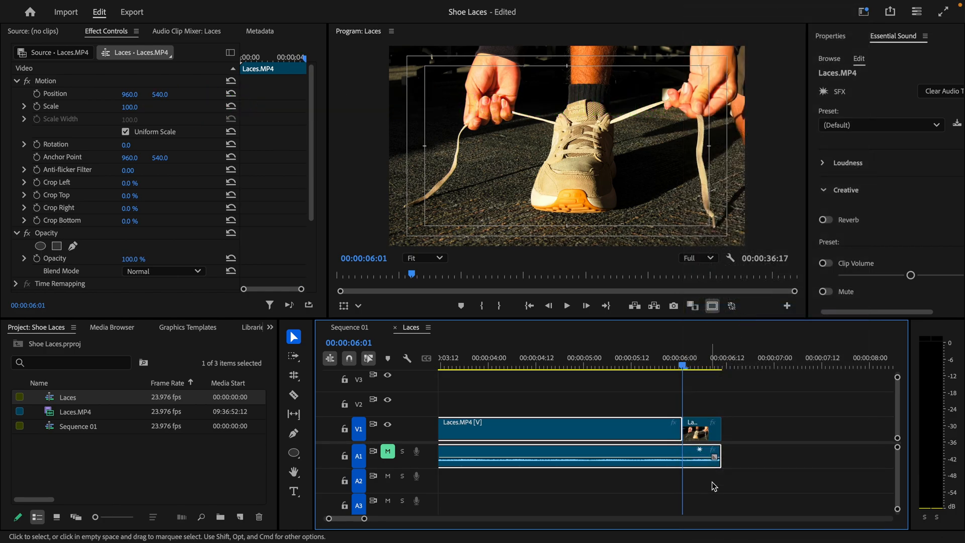
{"action": "left_click_drag", "start_coordinate": [716, 421], "coordinate": [793, 423]}
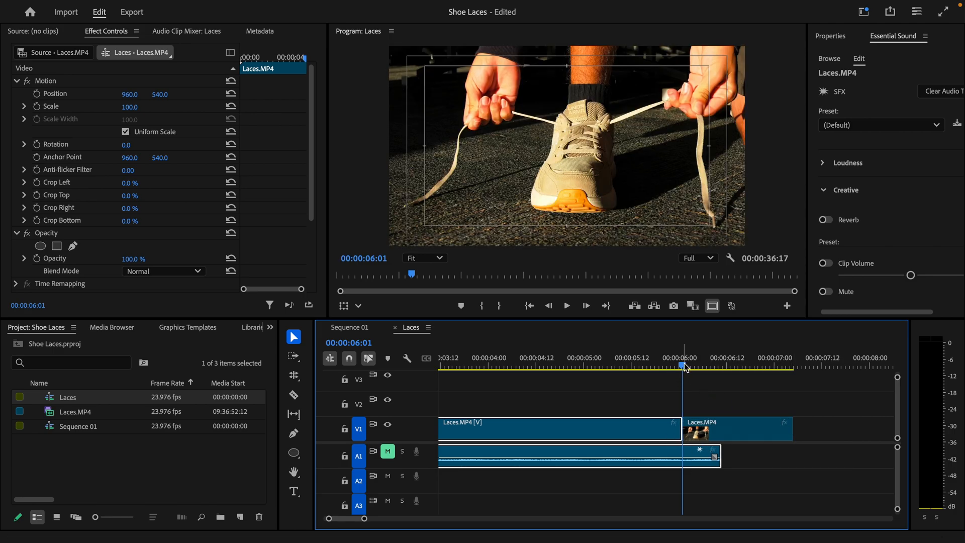
{"action": "left_click_drag", "start_coordinate": [685, 366], "coordinate": [725, 388]}
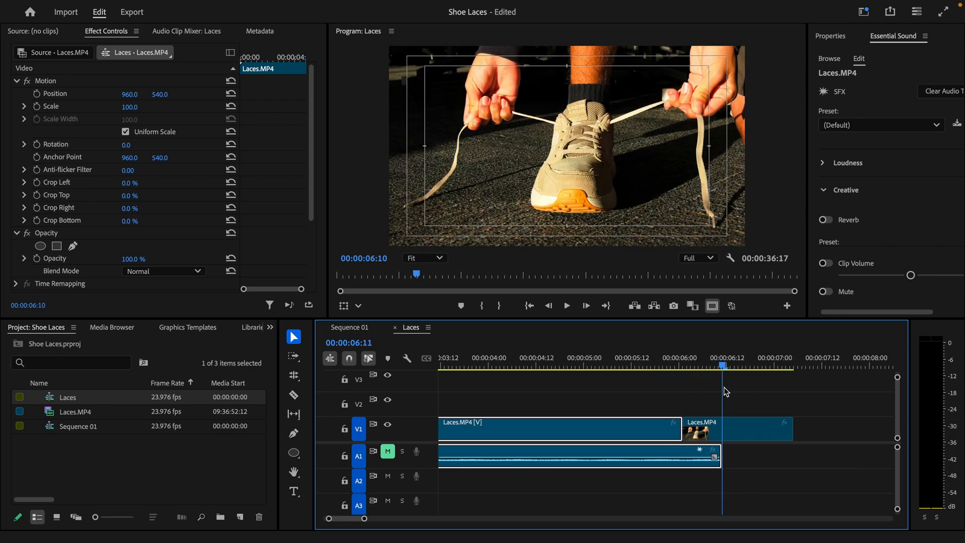
{"action": "left_click_drag", "start_coordinate": [793, 431], "coordinate": [887, 433]}
Step: Scrub through the shot to find the caption start around 00:00:06:08
{"action": "left_click_drag", "start_coordinate": [699, 366], "coordinate": [743, 375]}
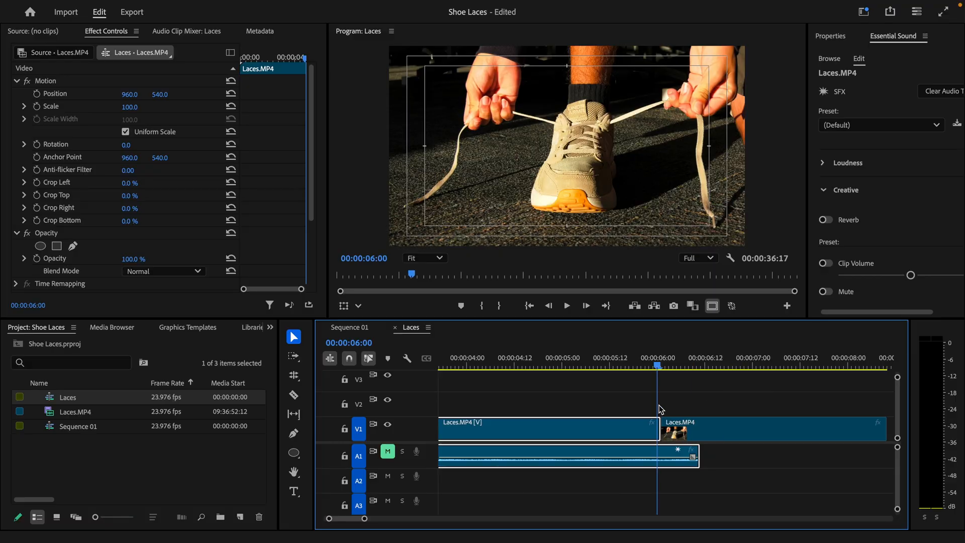
{"action": "key", "text": "Right"}
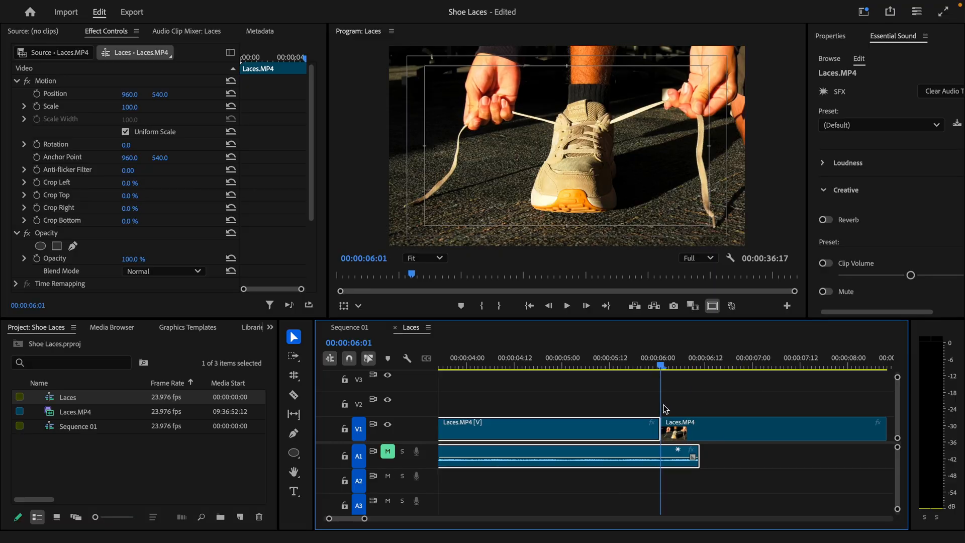
{"action": "left_click_drag", "start_coordinate": [663, 405], "coordinate": [693, 415]}
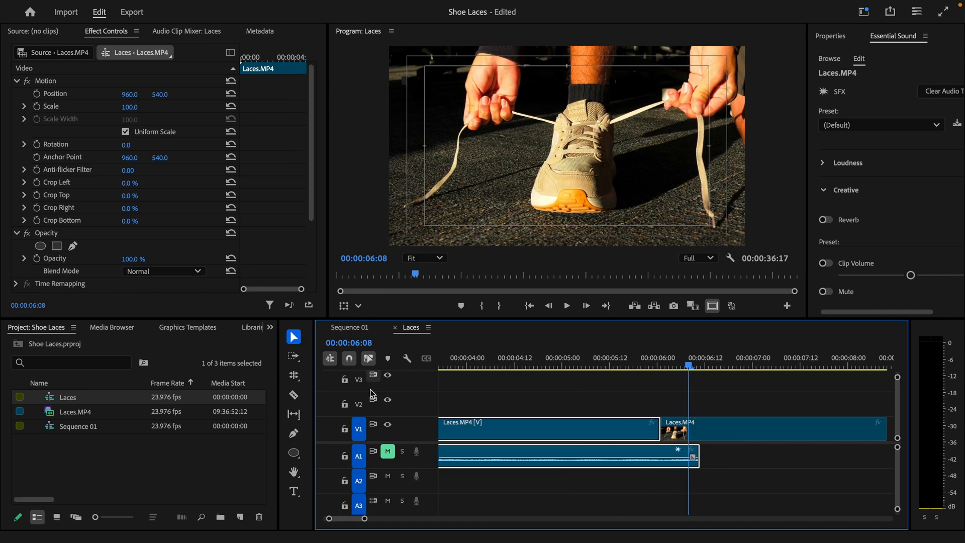
Step: Type the caption 'Pull each lace apart, and hold taught' and drag it low in frame
{"action": "left_click", "coordinate": [293, 491]}
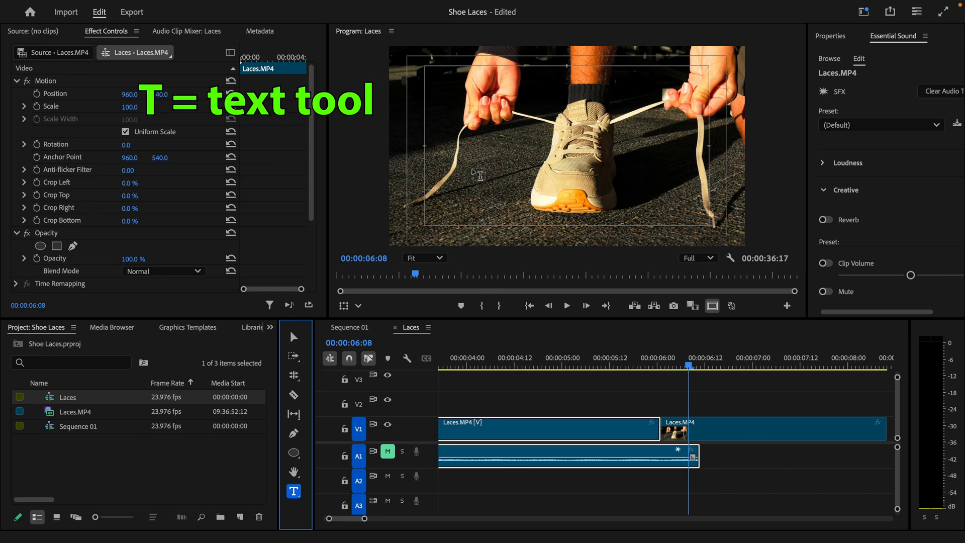
{"action": "left_click", "coordinate": [447, 168]}
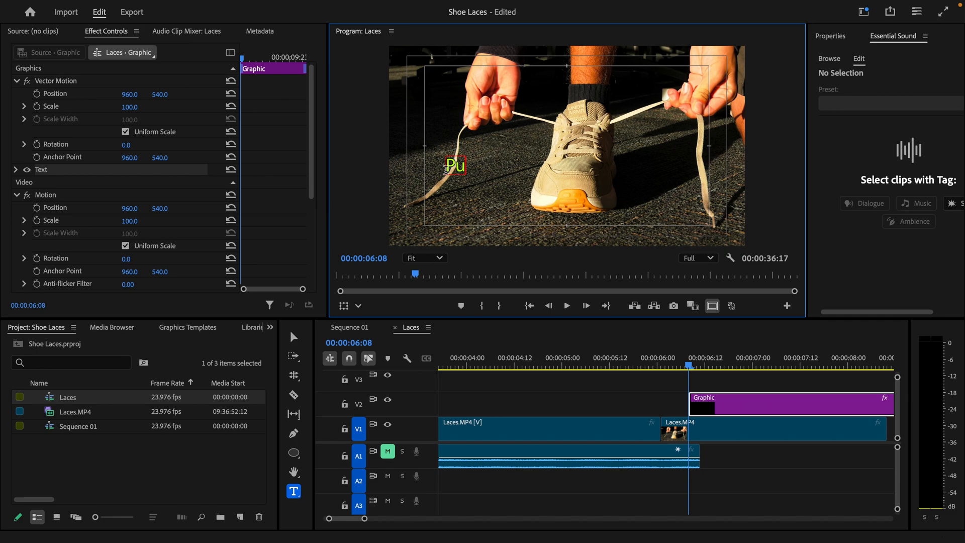
{"action": "type", "text": "Pull each lace apart"}
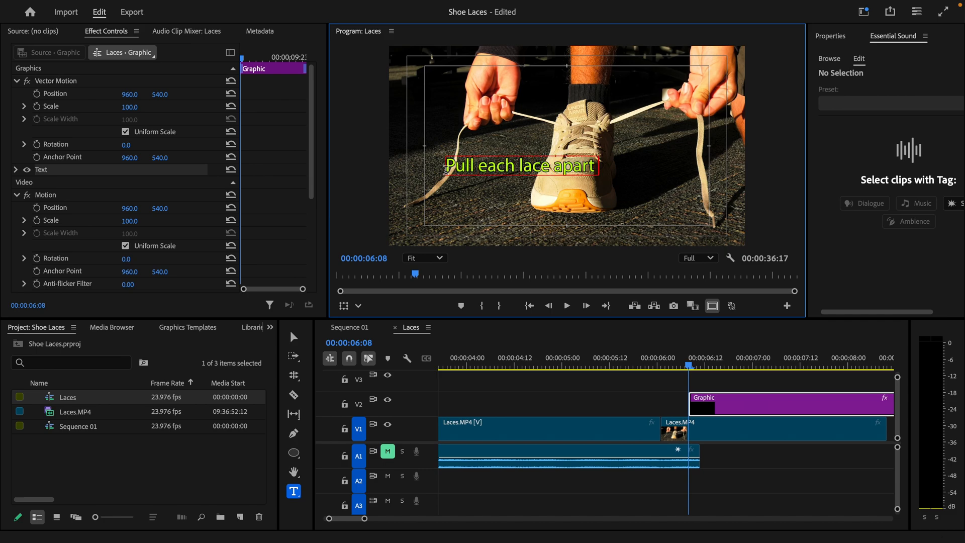
{"action": "type", "text": ", and ho"}
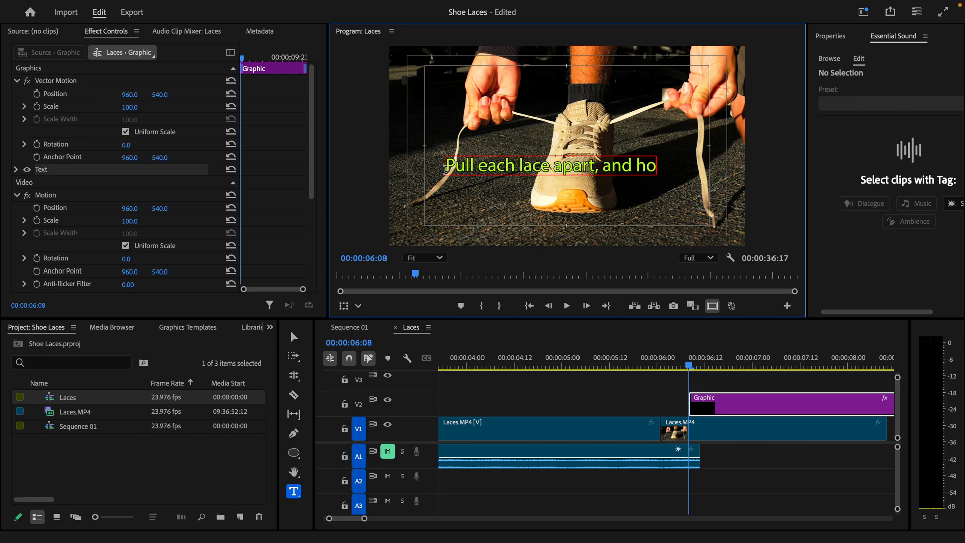
{"action": "type", "text": "ld taught"}
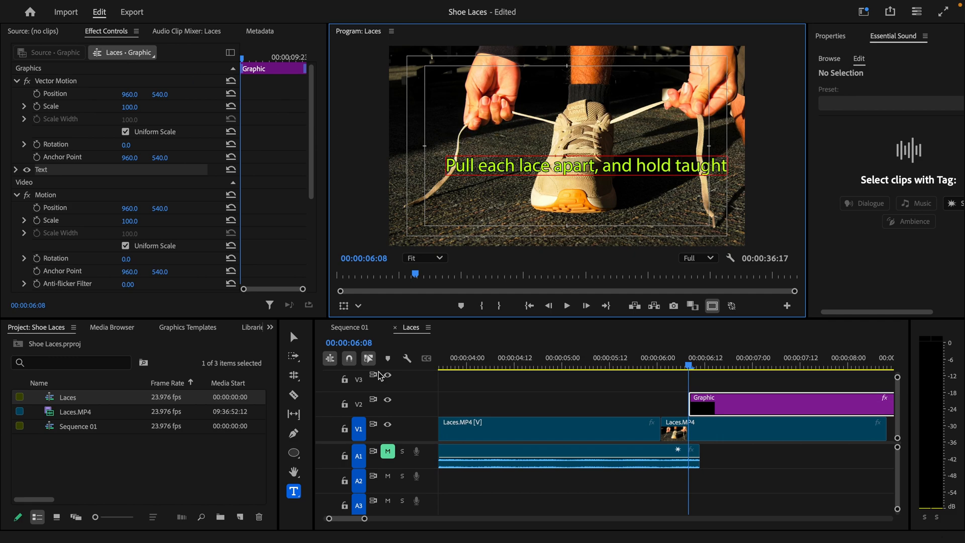
{"action": "left_click", "coordinate": [294, 337]}
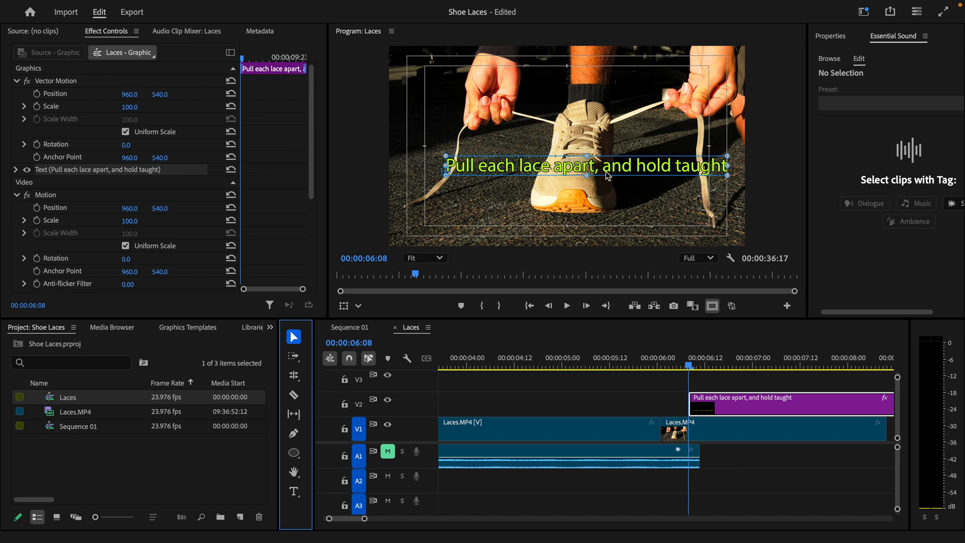
{"action": "left_click_drag", "start_coordinate": [608, 175], "coordinate": [588, 212]}
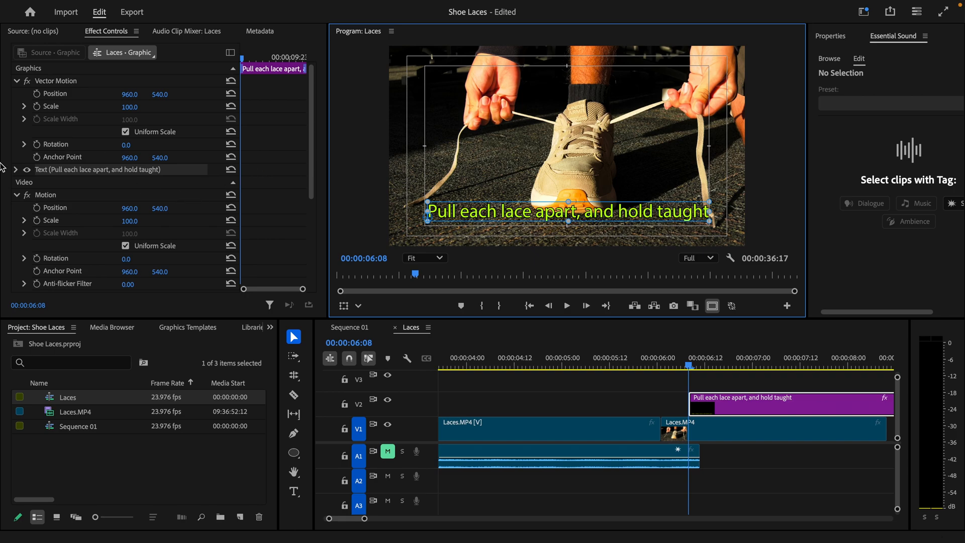
Step: Set the caption fill to white and toggle its 4 px black stroke off and back on
{"action": "left_click", "coordinate": [19, 170]}
{"action": "scroll", "coordinate": [63, 204], "scroll_direction": "down", "scroll_amount": 4}
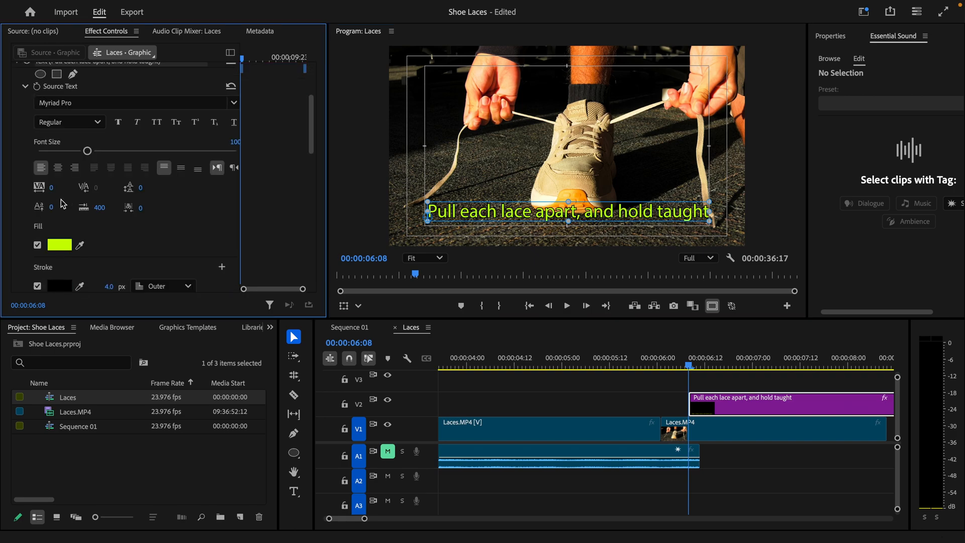
{"action": "left_click", "coordinate": [56, 246]}
{"action": "left_click_drag", "start_coordinate": [781, 374], "coordinate": [566, 490]}
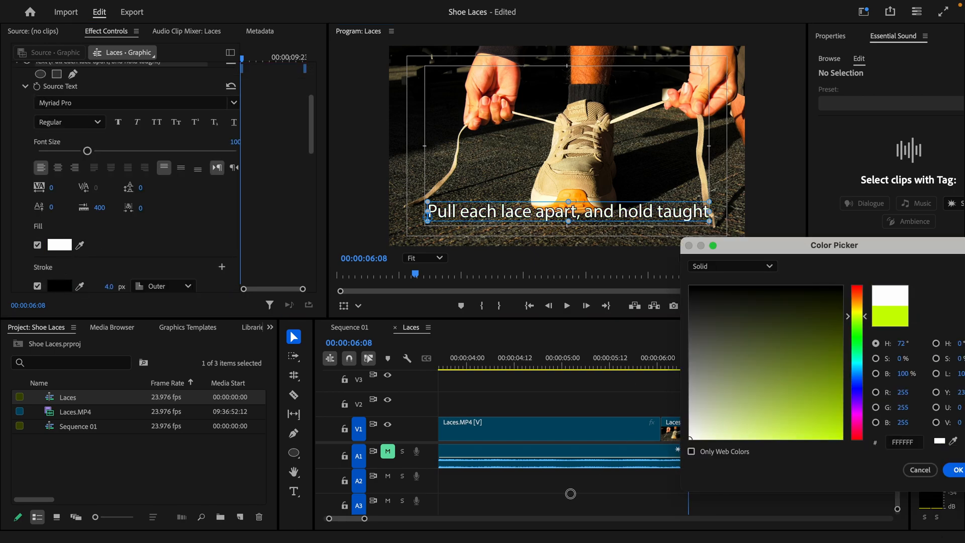
{"action": "left_click_drag", "start_coordinate": [853, 245], "coordinate": [685, 225]}
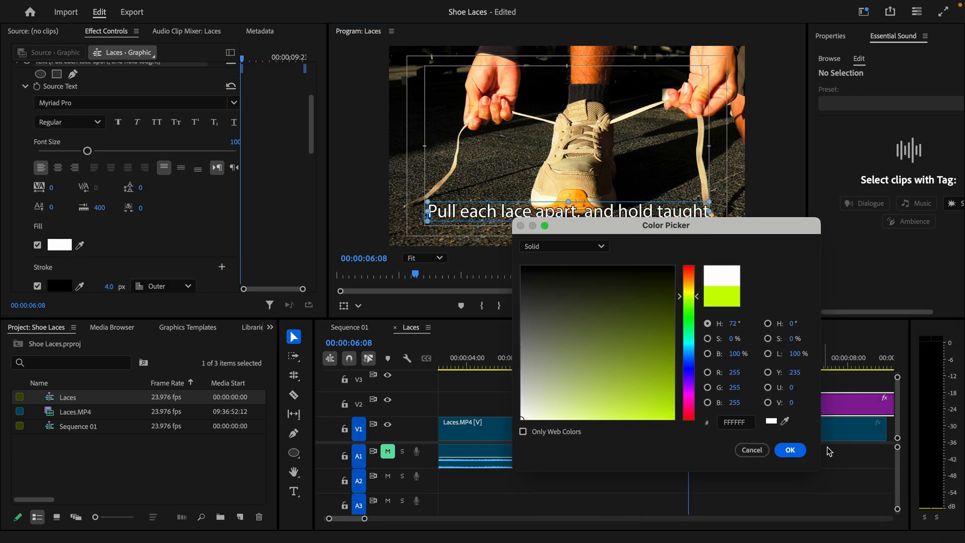
{"action": "left_click", "coordinate": [790, 450]}
{"action": "left_click", "coordinate": [38, 286]}
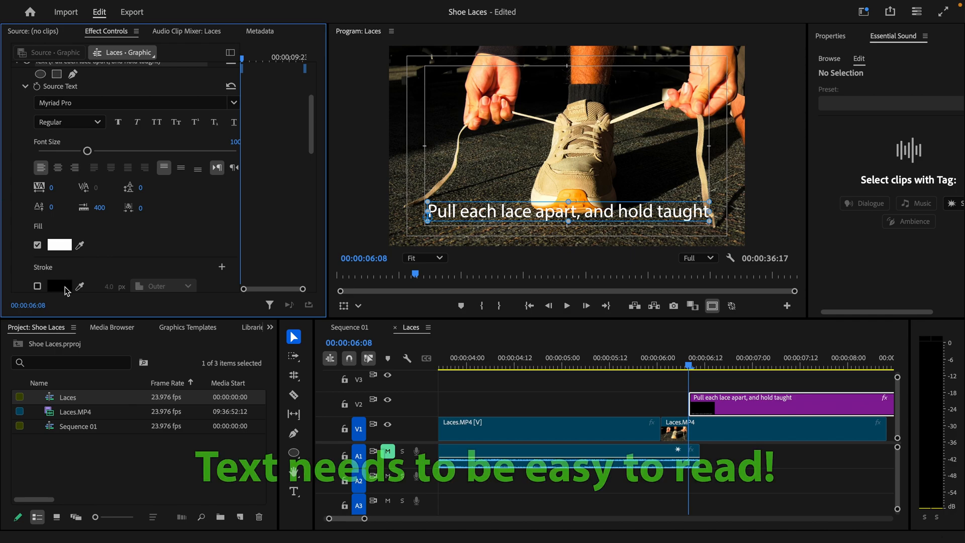
{"action": "left_click", "coordinate": [38, 286]}
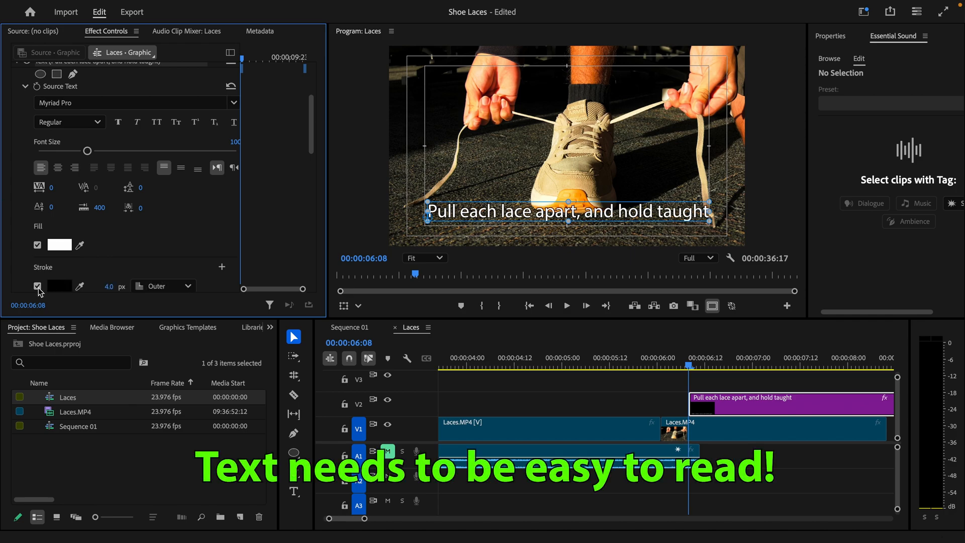
Step: Change the caption's fill colour to yellow F7FF00 in the Color Picker
{"action": "left_click", "coordinate": [60, 245]}
{"action": "left_click_drag", "start_coordinate": [656, 219], "coordinate": [273, 180]}
{"action": "left_click_drag", "start_coordinate": [307, 257], "coordinate": [304, 407]}
{"action": "left_click_drag", "start_coordinate": [309, 249], "coordinate": [292, 384]}
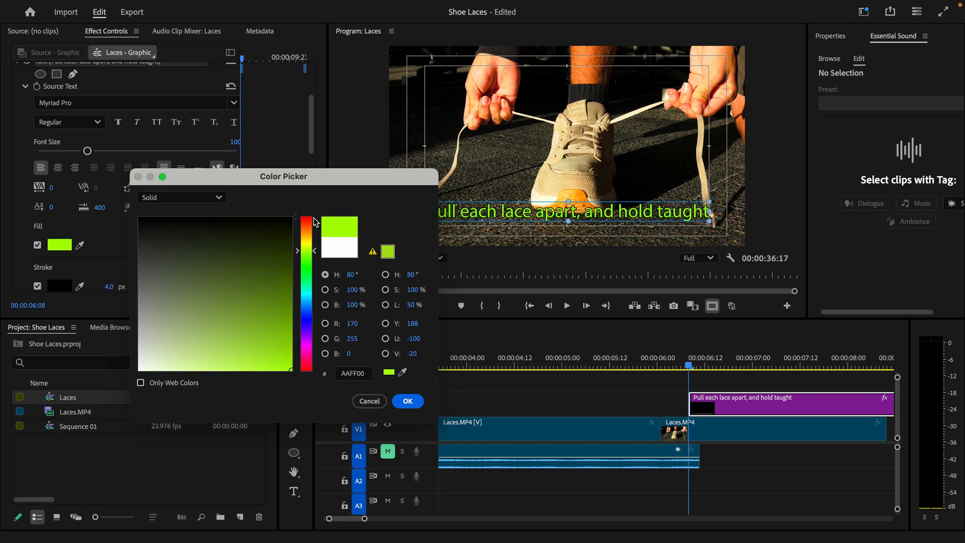
{"action": "left_click_drag", "start_coordinate": [306, 250], "coordinate": [306, 243]}
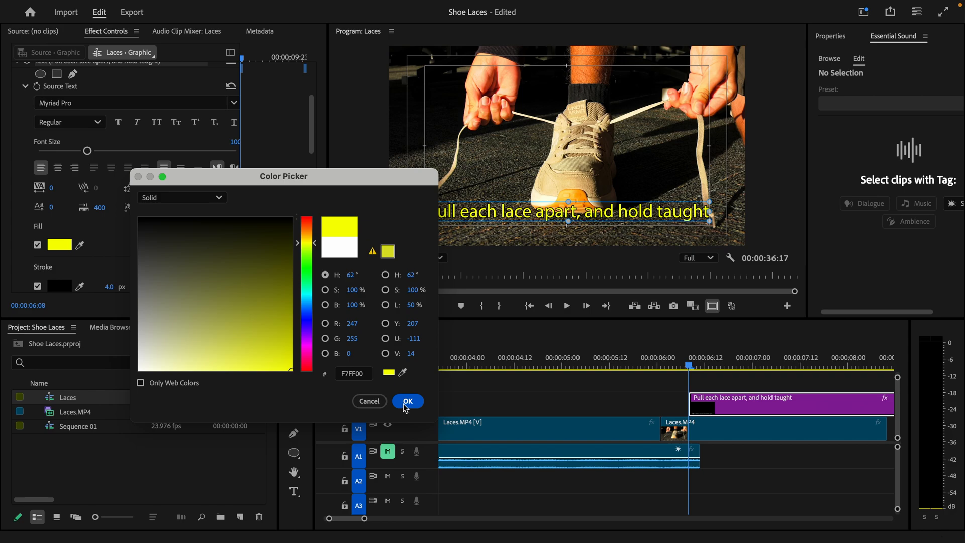
{"action": "left_click_drag", "start_coordinate": [396, 184], "coordinate": [320, 162]}
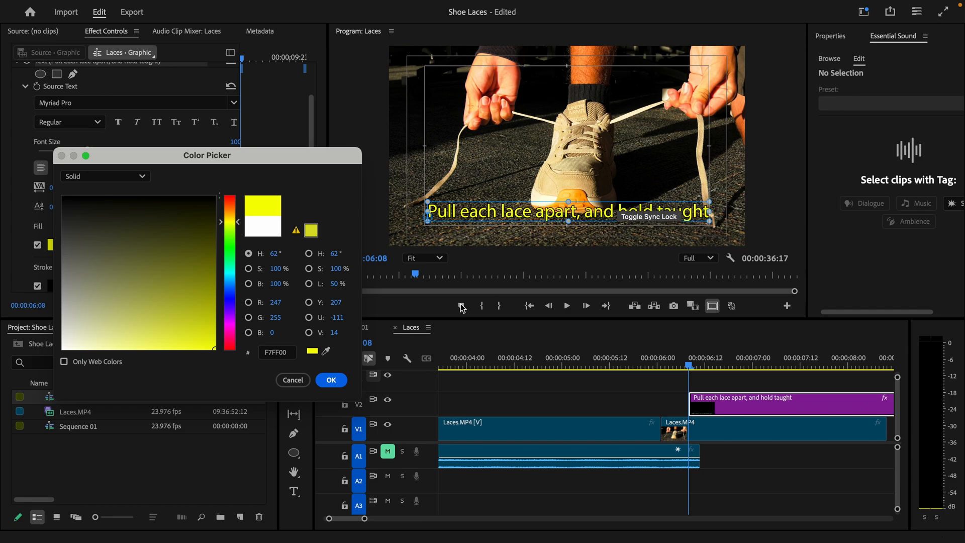
{"action": "left_click", "coordinate": [332, 380]}
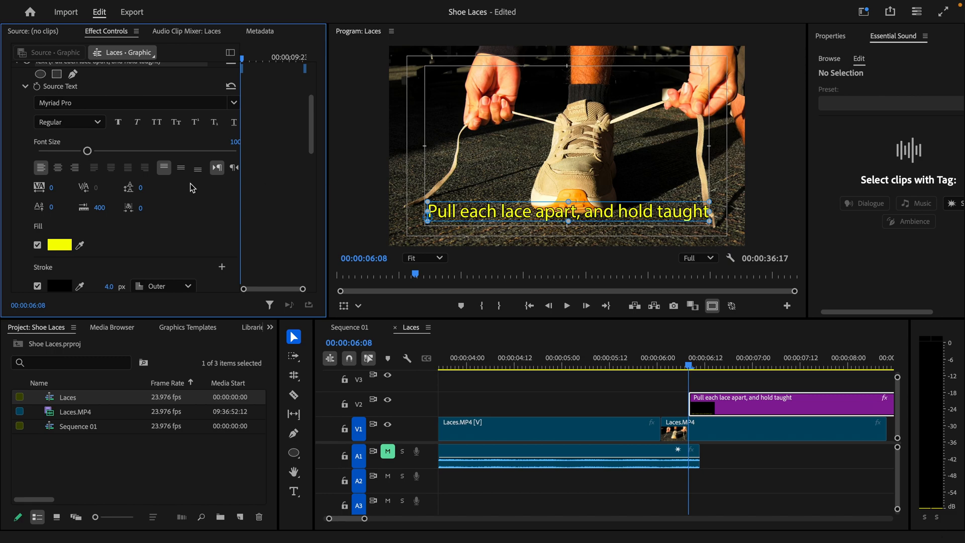
Step: Nudge the caption text slightly lower in the Program monitor
{"action": "left_click", "coordinate": [496, 166]}
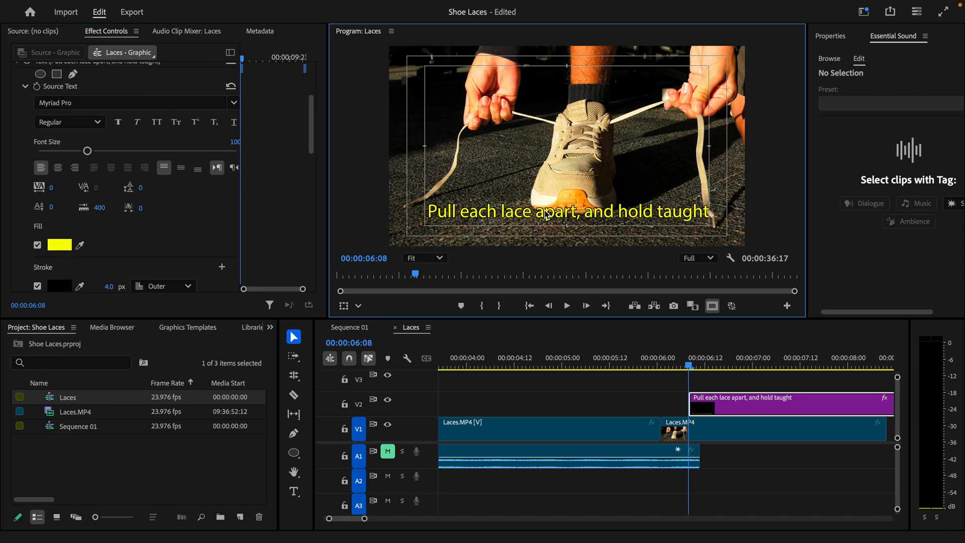
{"action": "left_click", "coordinate": [540, 215]}
{"action": "mouse_move", "coordinate": [542, 216]}
{"action": "left_mouse_down"}
{"action": "mouse_move", "coordinate": [533, 218]}
{"action": "mouse_move", "coordinate": [543, 220]}
{"action": "left_mouse_up"}
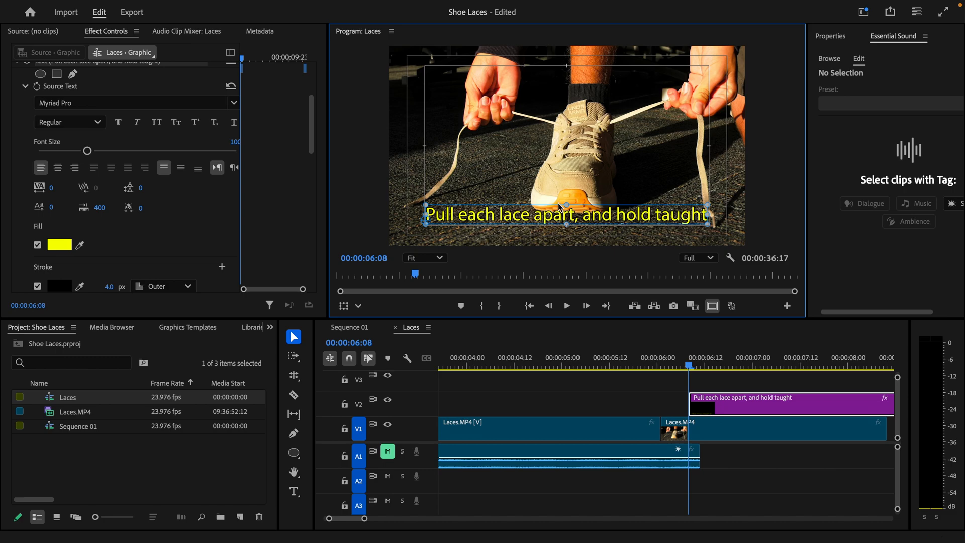
Step: Shorten the caption clip to about 22 frames and slide the next clip left to close the gap
{"action": "key", "text": "backslash"}
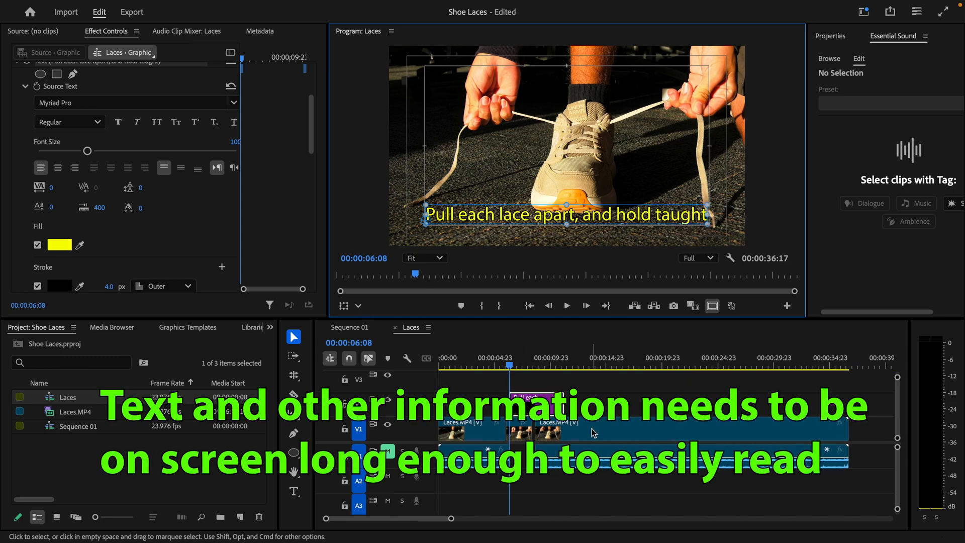
{"action": "left_click_drag", "start_coordinate": [565, 406], "coordinate": [514, 425]}
{"action": "left_click_drag", "start_coordinate": [595, 437], "coordinate": [576, 437]}
{"action": "key", "text": "="}
{"action": "key", "text": "="}
{"action": "key", "text": "="}
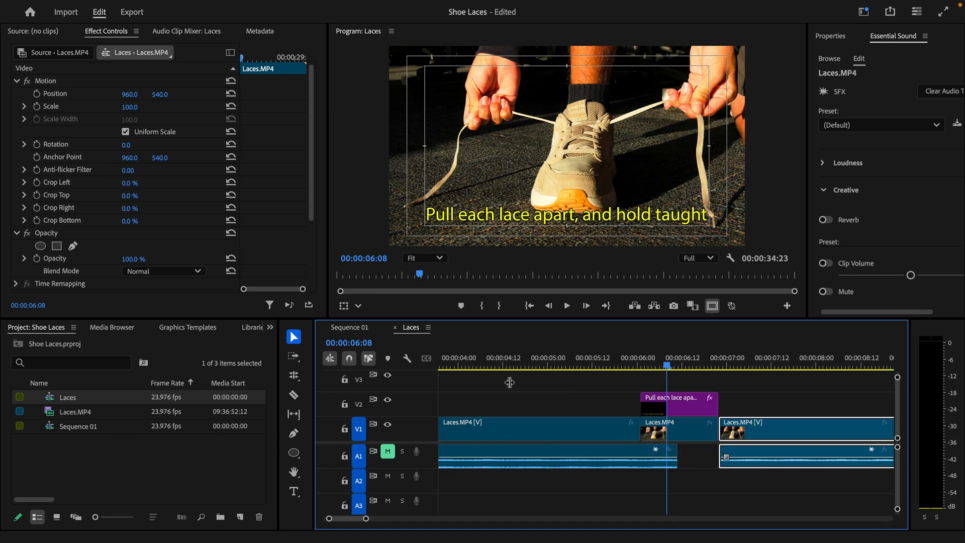
Step: Play back the caption section to check its new timing
{"action": "left_click", "coordinate": [582, 362]}
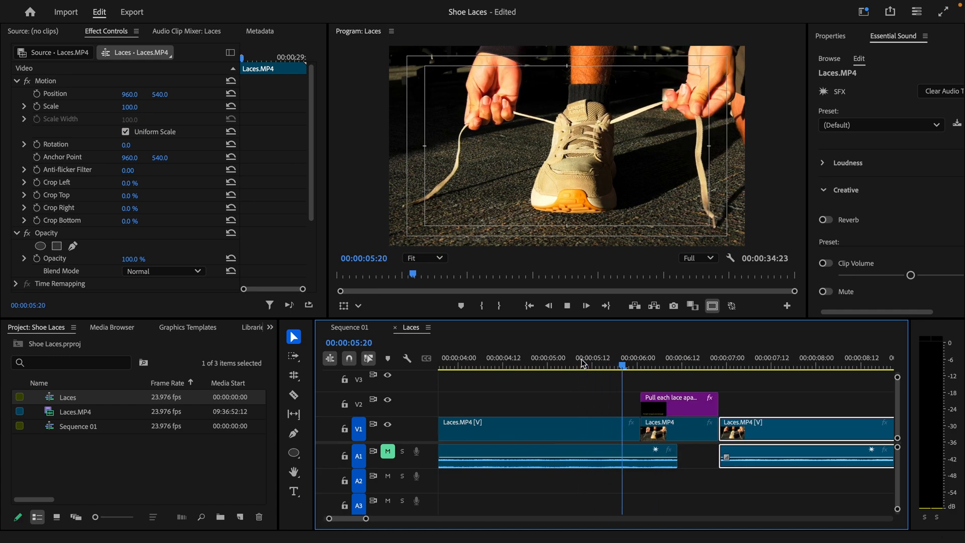
{"action": "key", "text": "space"}
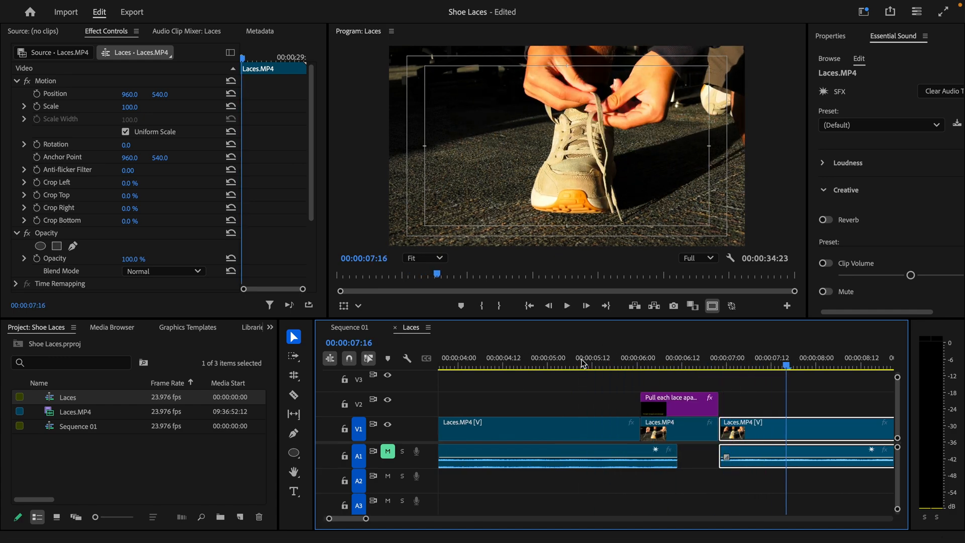
{"action": "left_click", "coordinate": [582, 359]}
{"action": "key", "text": "space"}
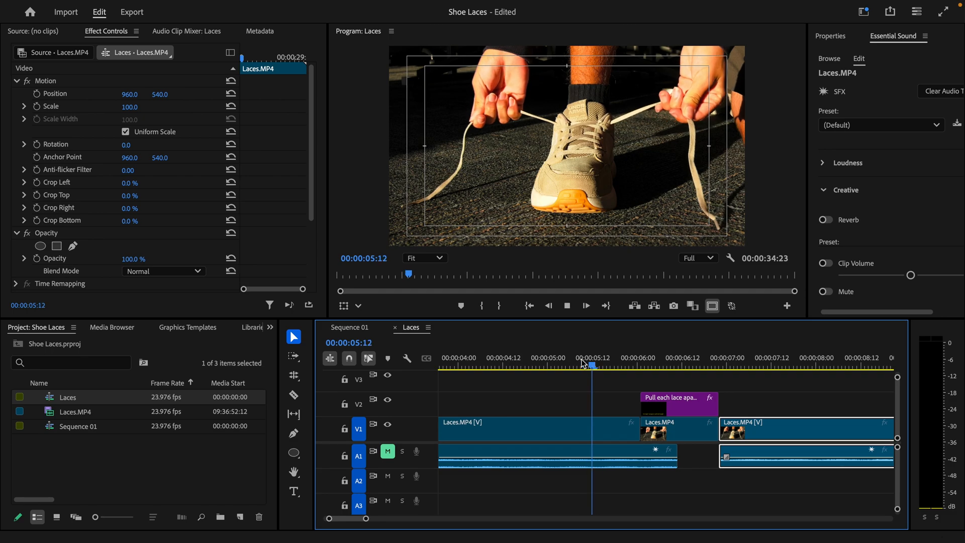
{"action": "key", "text": "space"}
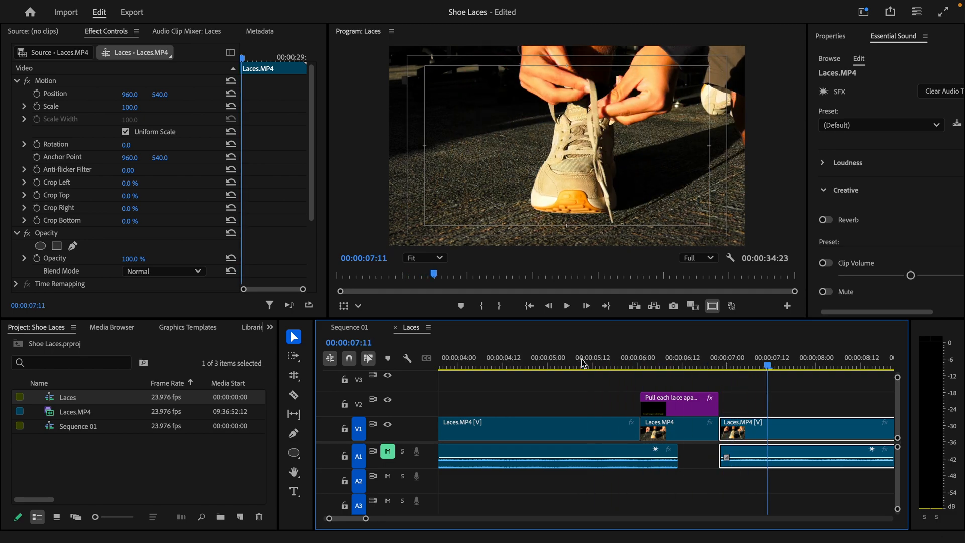
{"action": "left_click", "coordinate": [690, 364]}
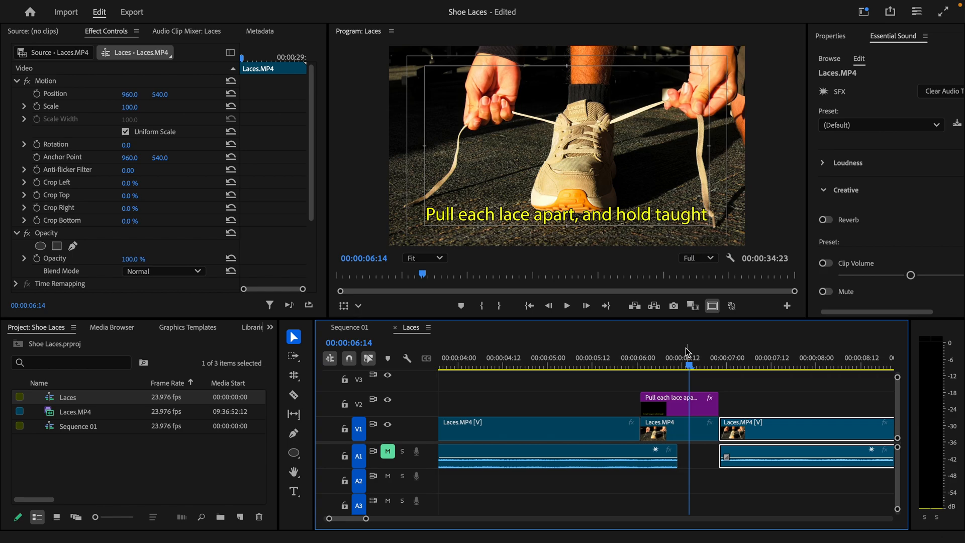
Step: Find where the caption finishes reading and push the next Laces.MP4 clip right to 00:00:09:07
{"action": "key", "text": "minus"}
{"action": "key", "text": "minus"}
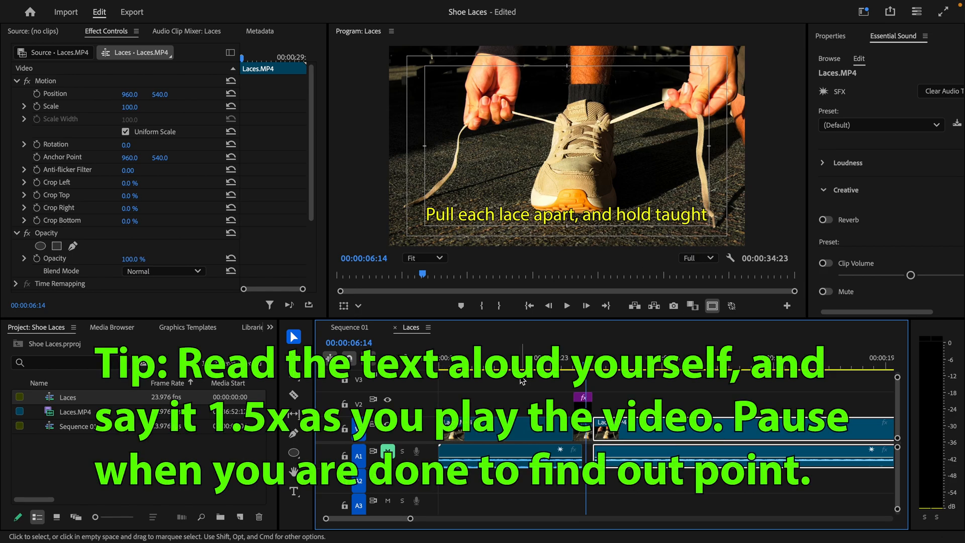
{"action": "left_click_drag", "start_coordinate": [545, 359], "coordinate": [539, 359]}
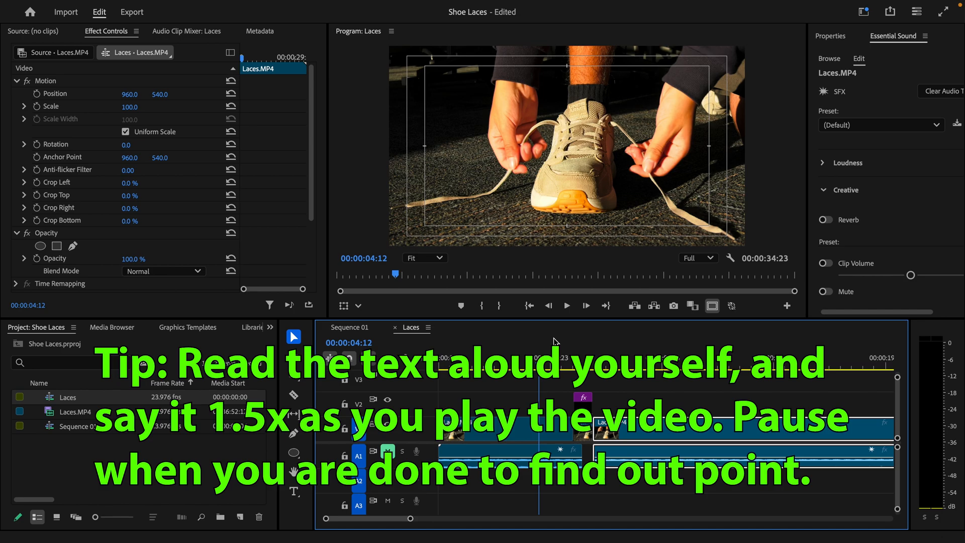
{"action": "key", "text": "space"}
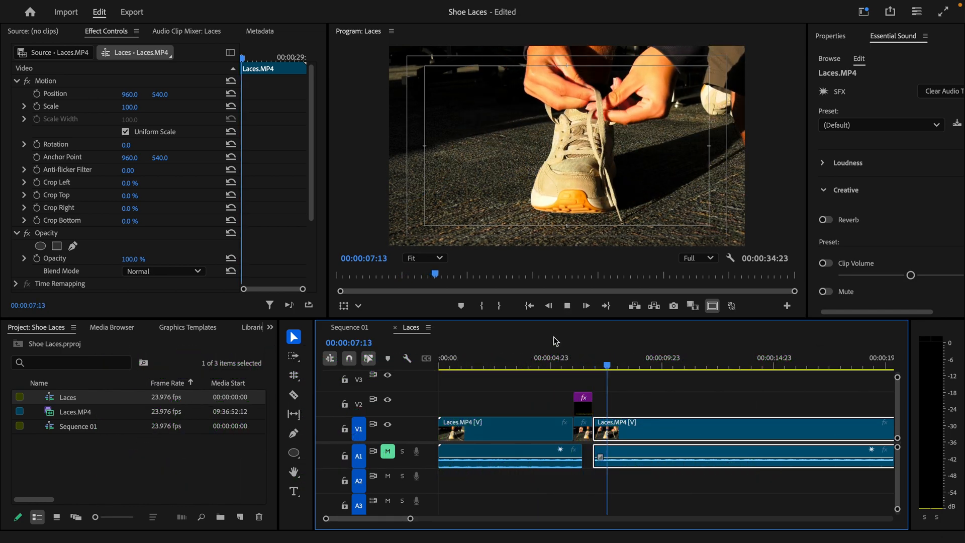
{"action": "key", "text": "space"}
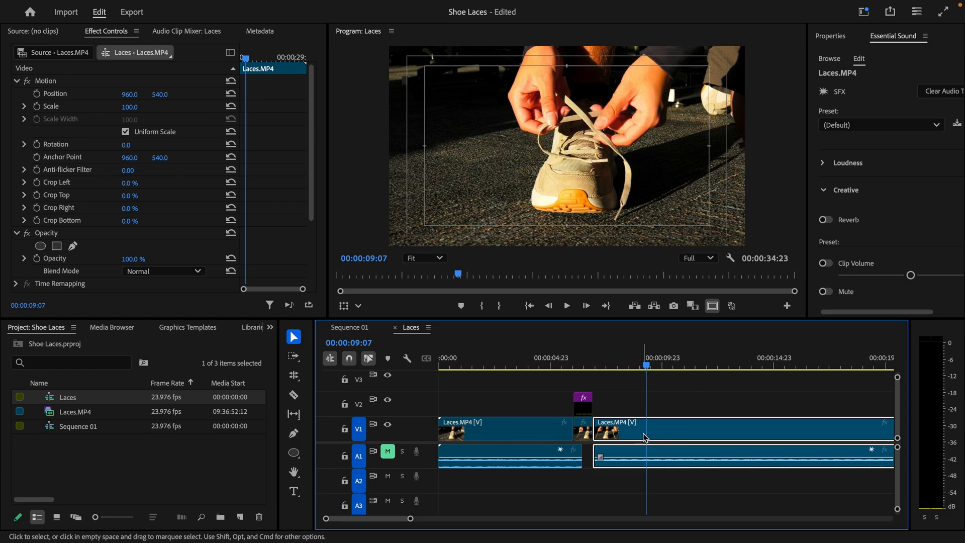
{"action": "left_click_drag", "start_coordinate": [651, 436], "coordinate": [721, 428]}
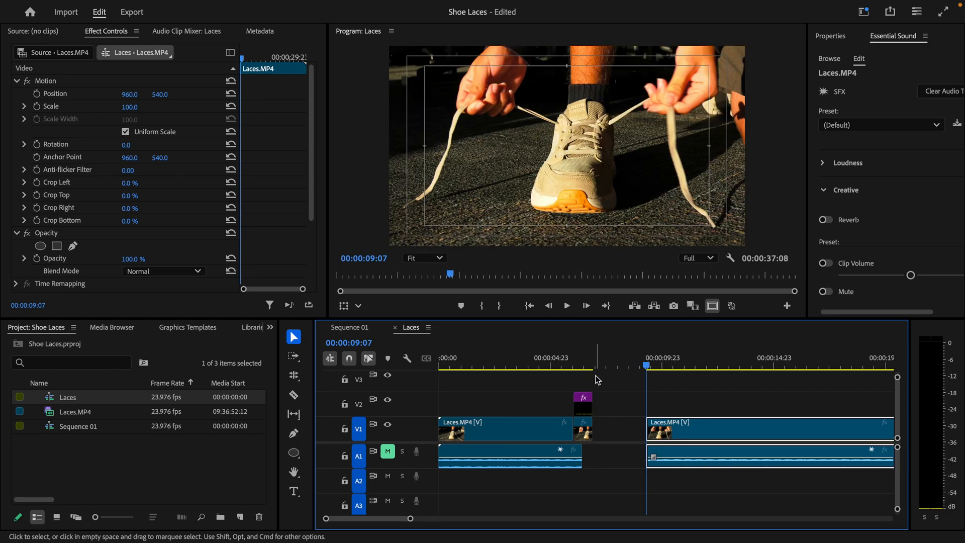
{"action": "left_click_drag", "start_coordinate": [595, 377], "coordinate": [646, 398]}
{"action": "left_click", "coordinate": [504, 361]}
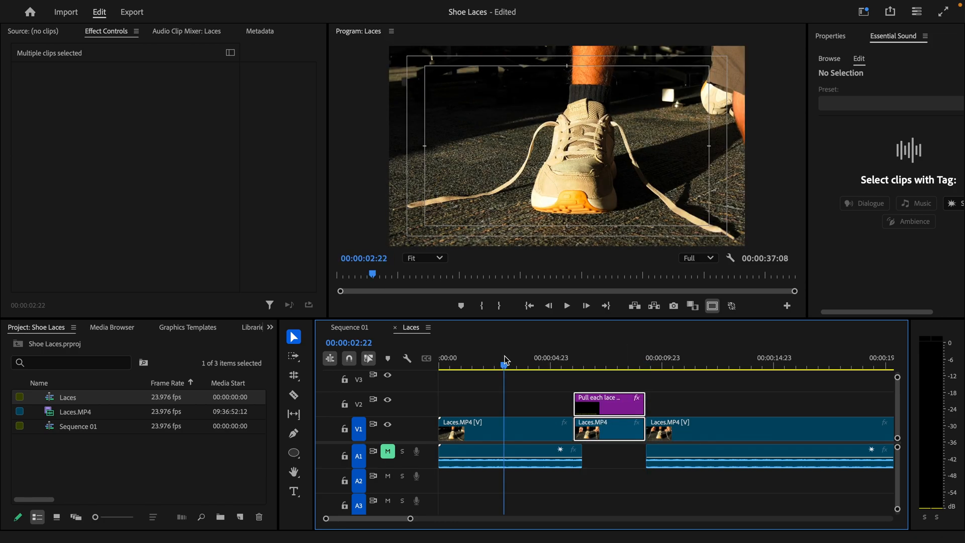
{"action": "key", "text": "space"}
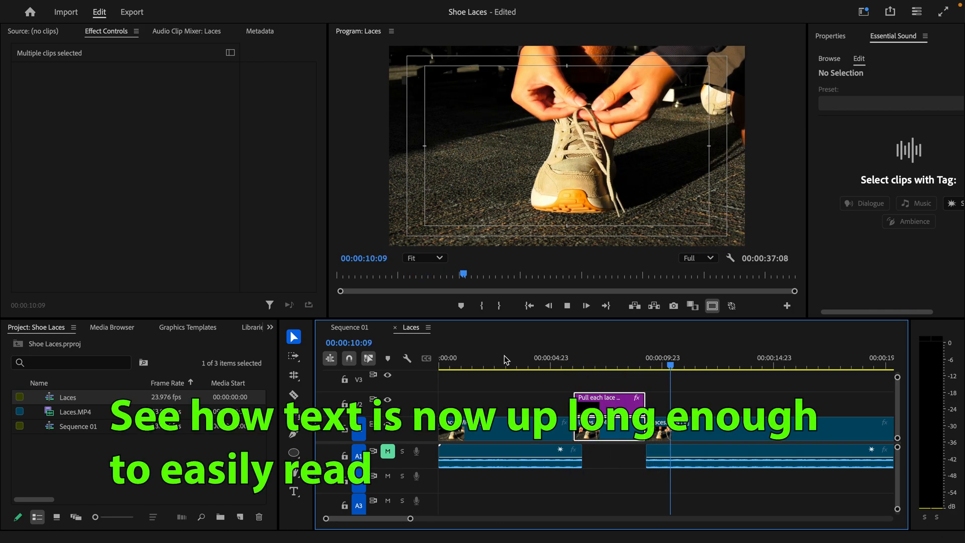
{"action": "key", "text": "space"}
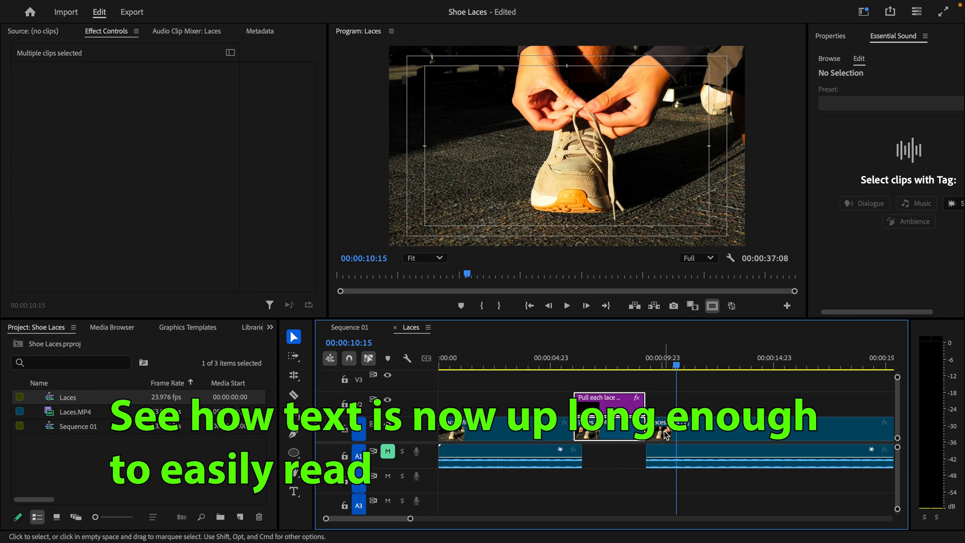
{"action": "left_click_drag", "start_coordinate": [717, 493], "coordinate": [578, 428]}
{"action": "left_click_drag", "start_coordinate": [705, 487], "coordinate": [630, 415]}
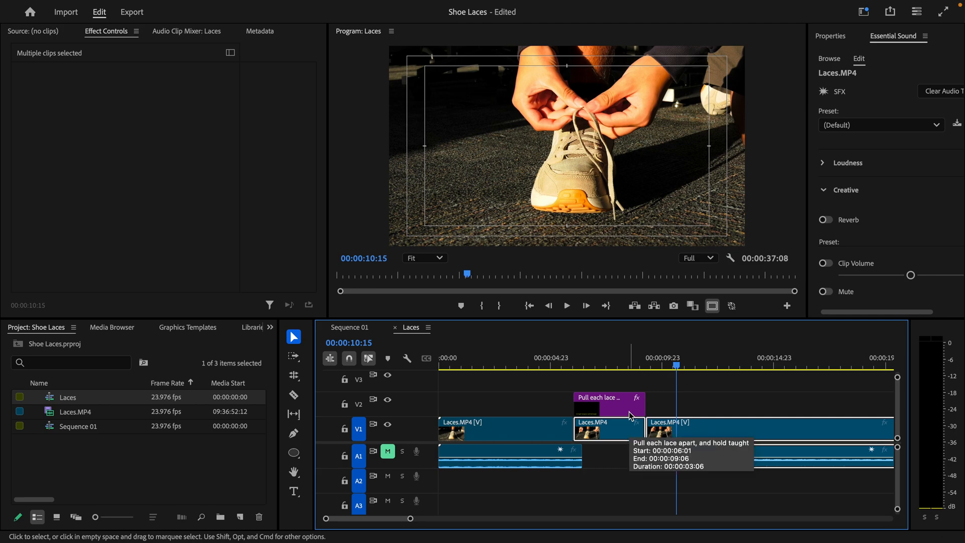
Step: Add a cross dissolve at the V1 edit point after the frozen frame and preview it
{"action": "key", "text": "super+d"}
{"action": "left_click", "coordinate": [632, 361]}
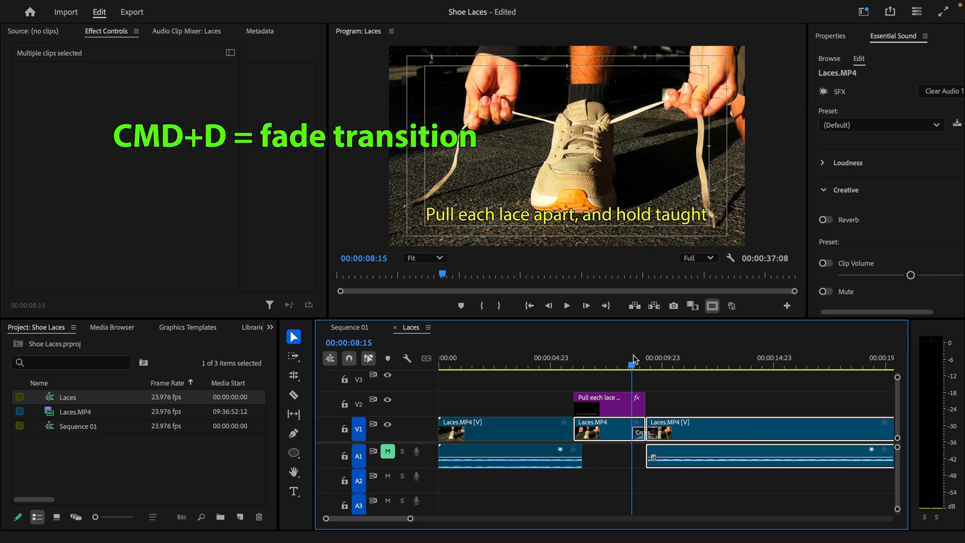
{"action": "key", "text": "space"}
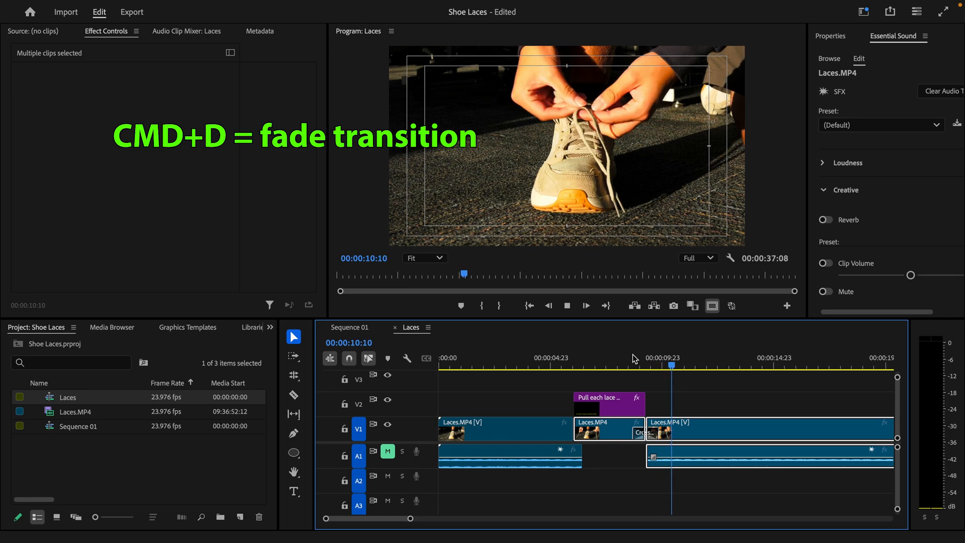
{"action": "key", "text": "space"}
Step: Add a cross dissolve to the end of the caption clip and review the fade-out
{"action": "left_click", "coordinate": [644, 405]}
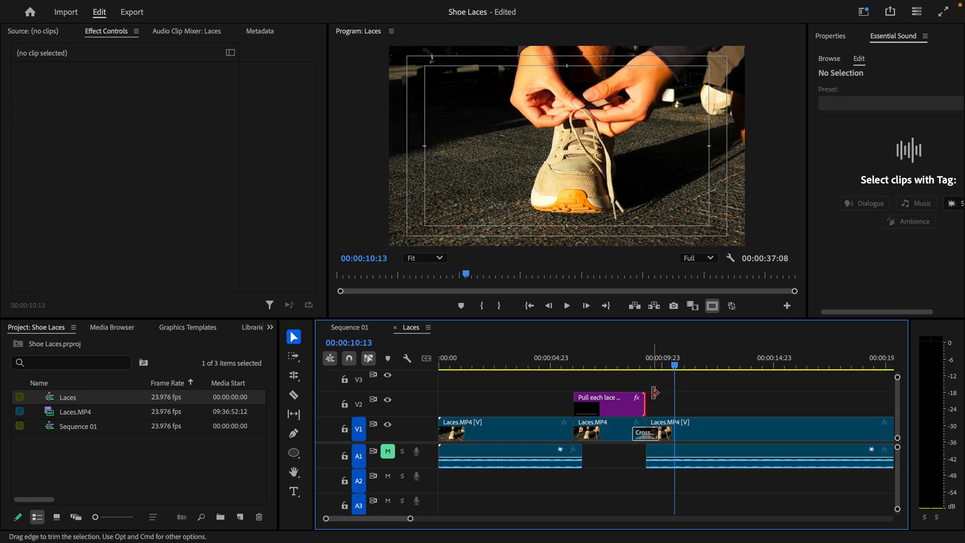
{"action": "key", "text": "super+d"}
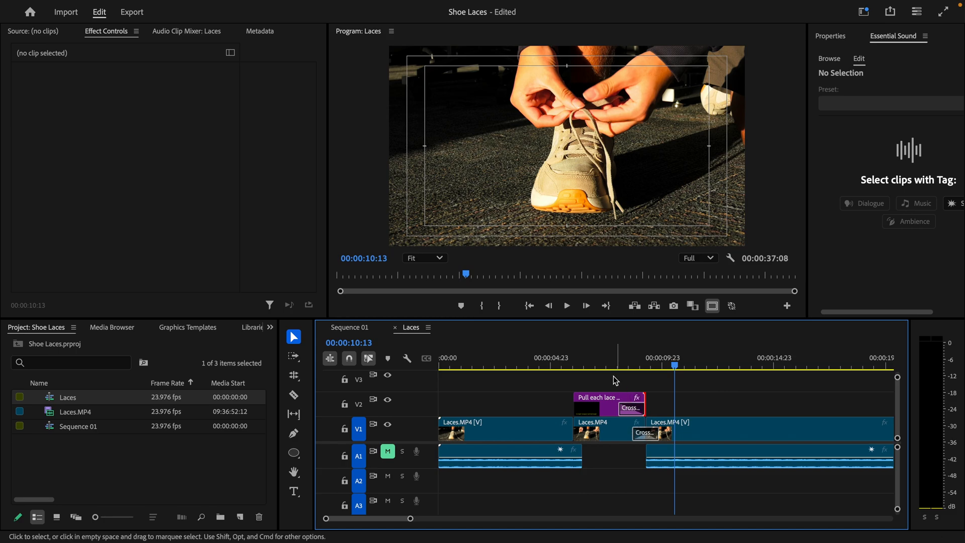
{"action": "left_click", "coordinate": [603, 363]}
{"action": "key", "text": "space"}
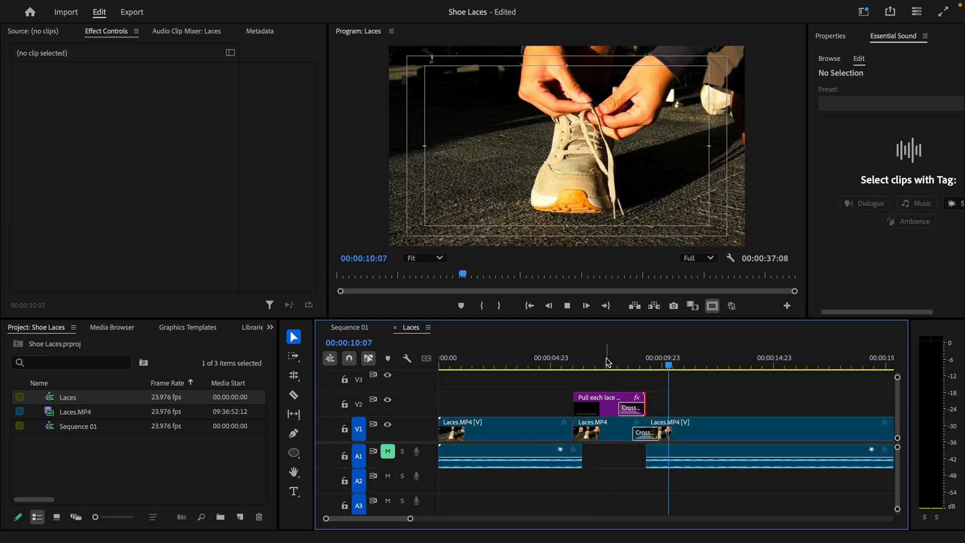
{"action": "key", "text": "space"}
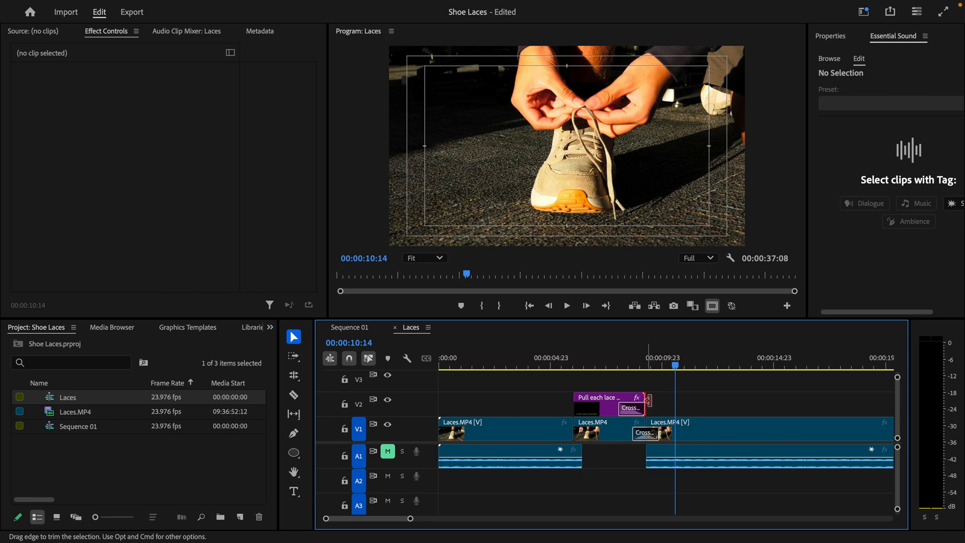
Step: Lengthen the 'Pull each lace apart' caption slightly and replay its ending
{"action": "left_click_drag", "start_coordinate": [646, 397], "coordinate": [658, 397]}
{"action": "left_click", "coordinate": [626, 365]}
{"action": "key", "text": "space"}
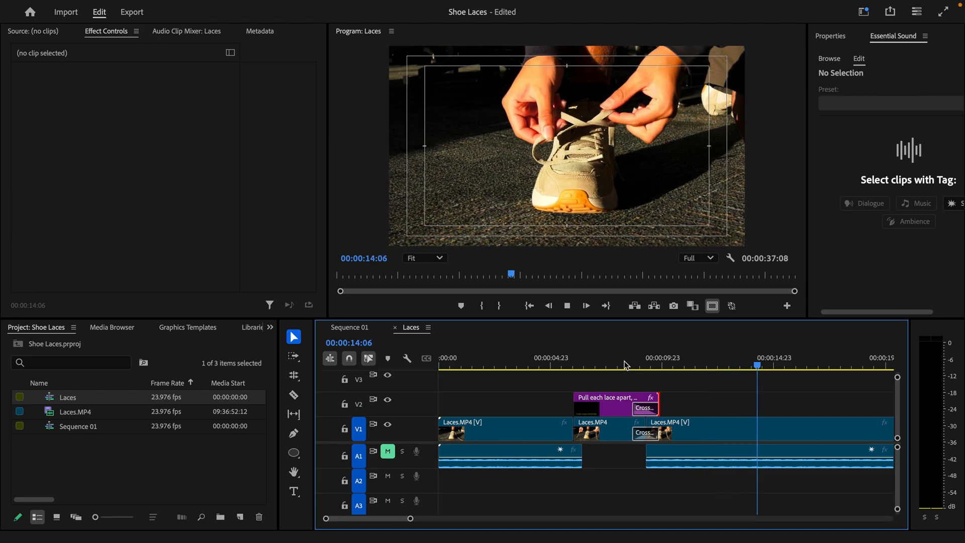
Step: Razor the final Laces.MP4 clip at 00:00:15:18 and drag the later piece right to open a gap
{"action": "key", "text": "space"}
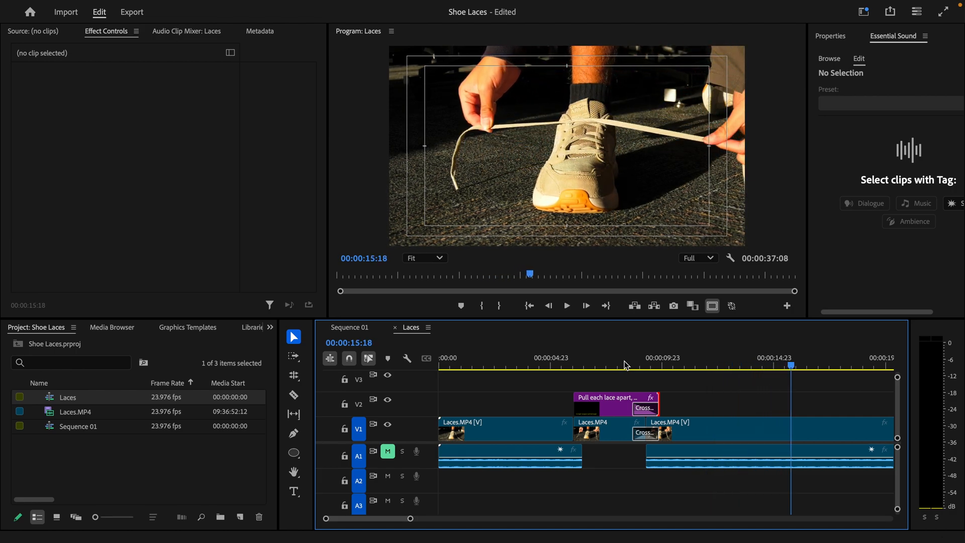
{"action": "key", "text": "c"}
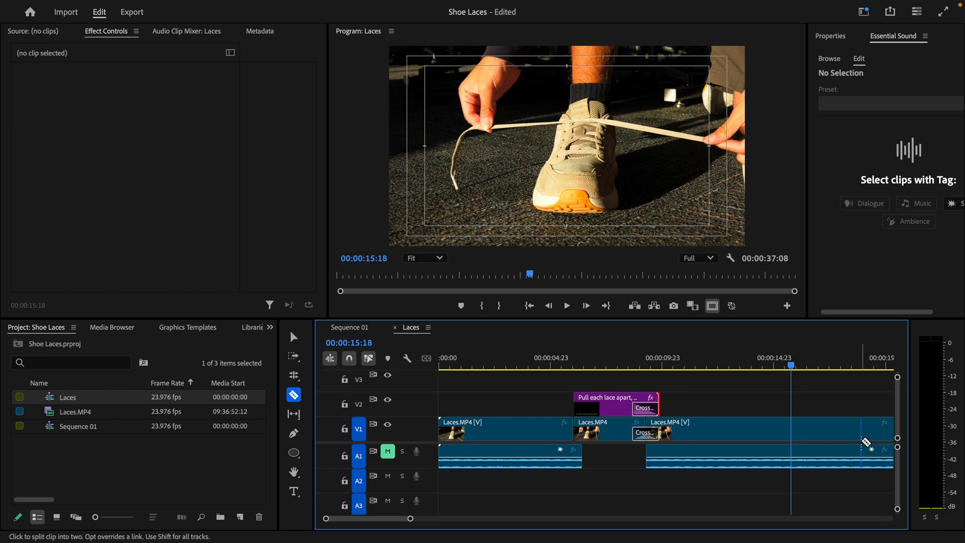
{"action": "left_click", "coordinate": [791, 431]}
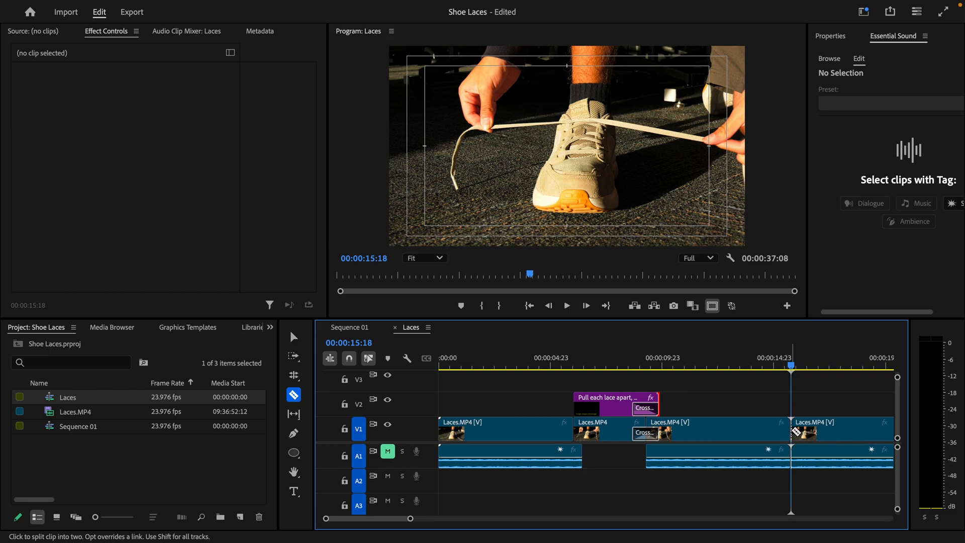
{"action": "key", "text": "minus"}
{"action": "key", "text": "v"}
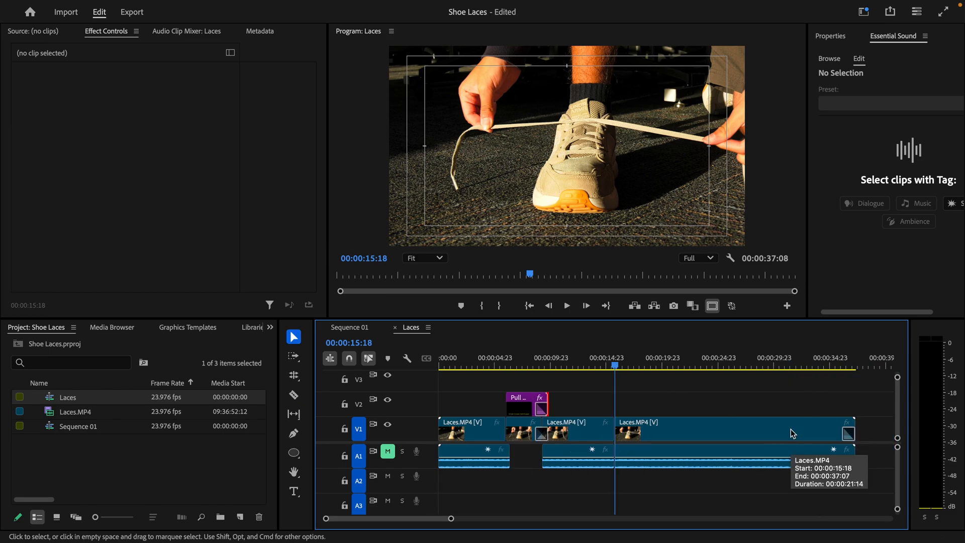
{"action": "left_click_drag", "start_coordinate": [770, 433], "coordinate": [787, 433]}
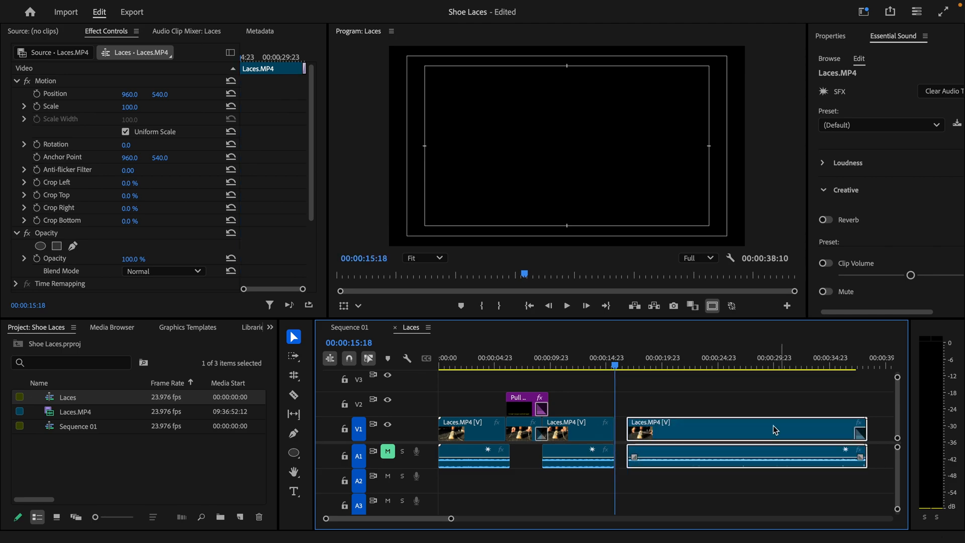
{"action": "key", "text": "Left"}
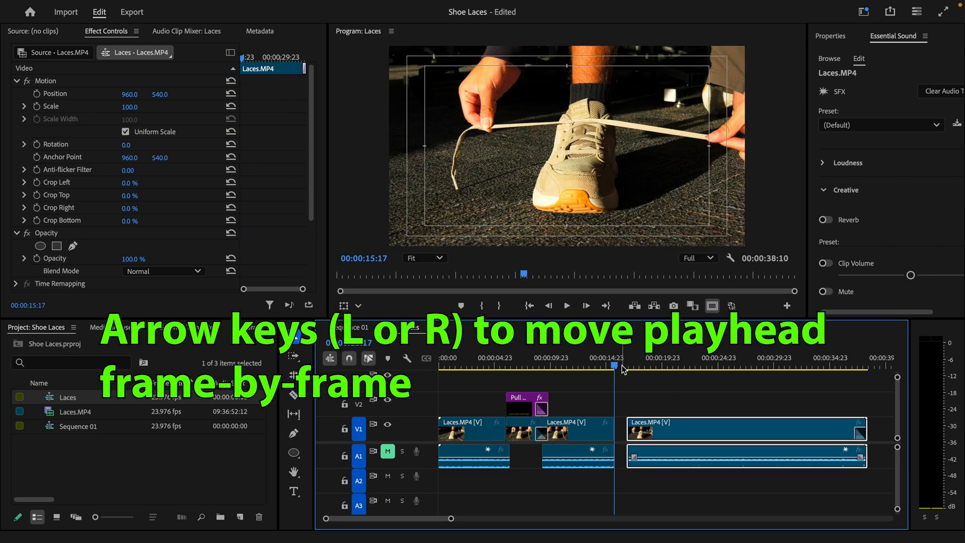
{"action": "key", "text": "Left"}
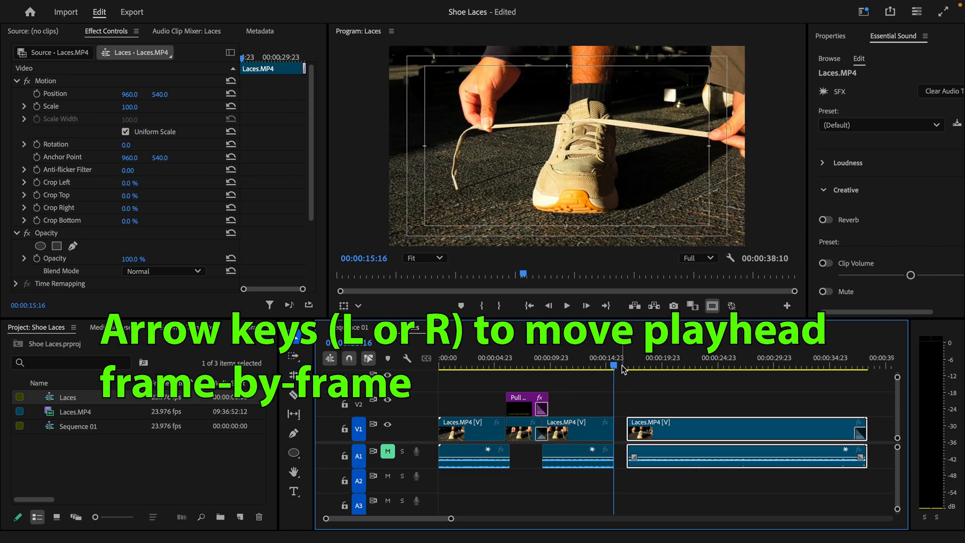
{"action": "key", "text": "="}
{"action": "key", "text": "="}
{"action": "key", "text": "="}
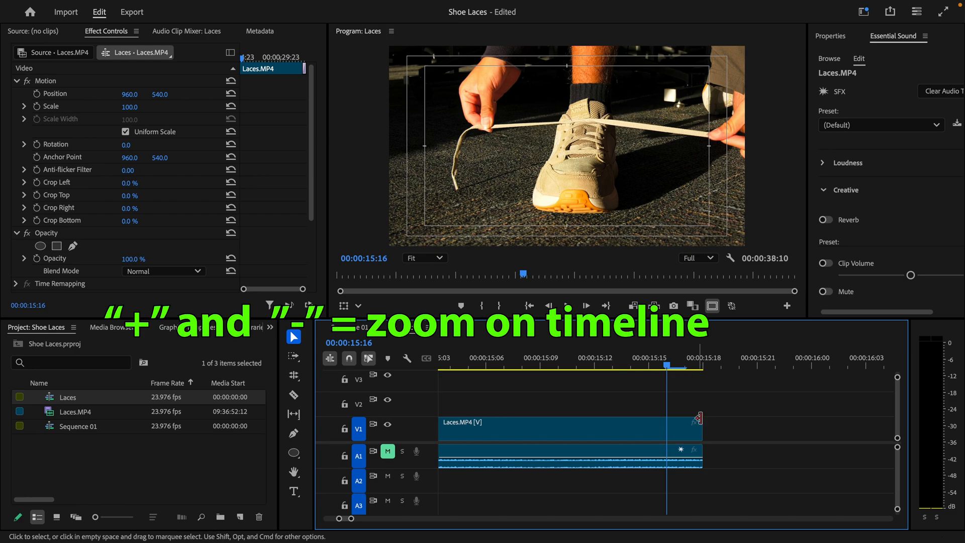
Step: Apply a frame hold to the clip before the gap and extend the frozen frame toward the next clip
{"action": "right_click", "coordinate": [672, 435]}
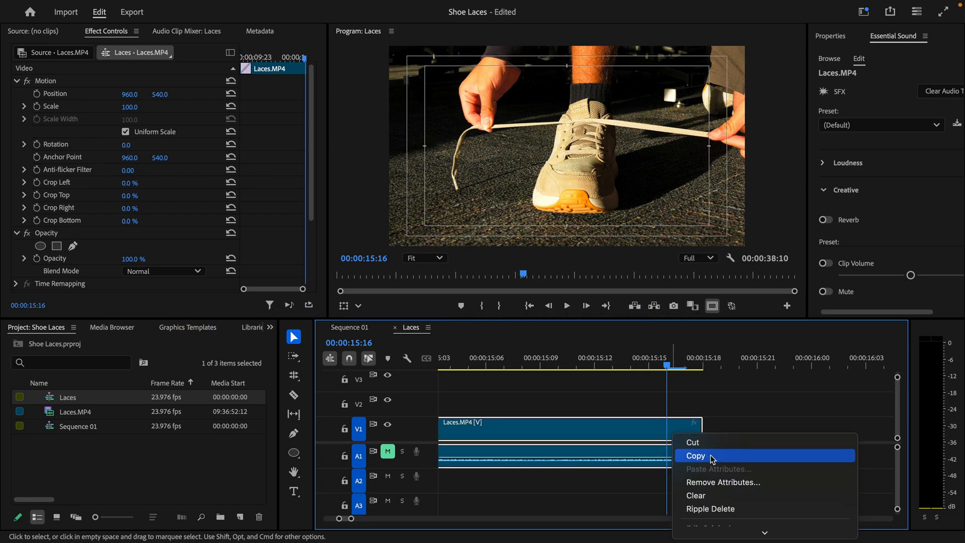
{"action": "mouse_move", "coordinate": [765, 533]}
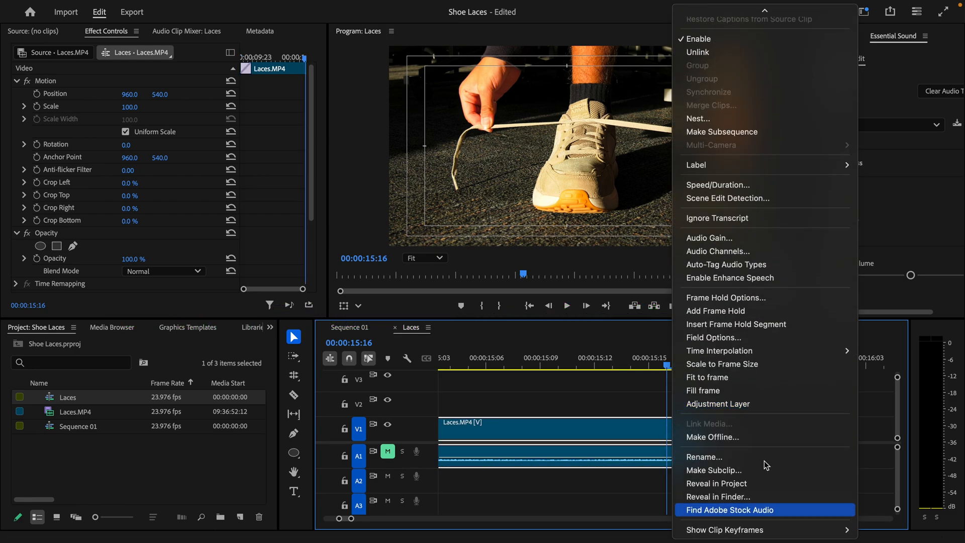
{"action": "left_click", "coordinate": [732, 312]}
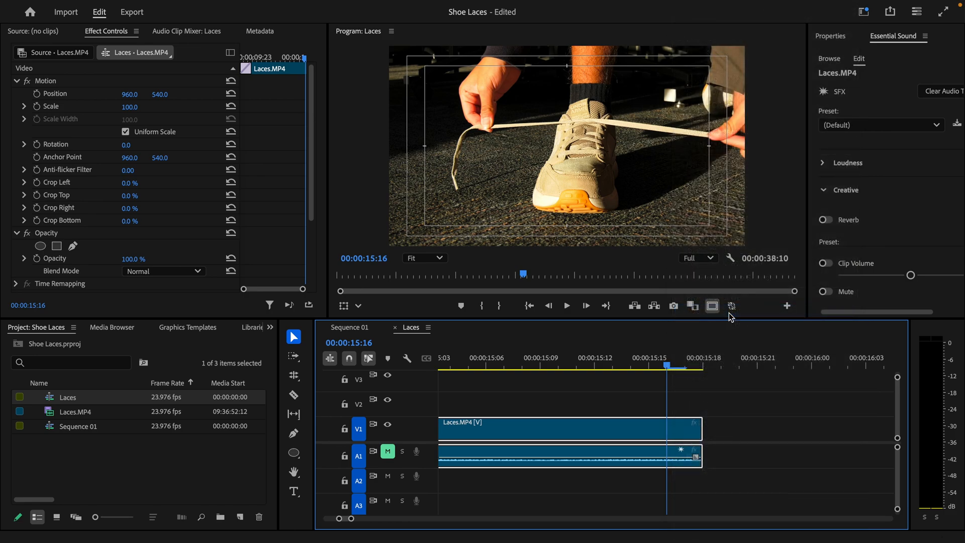
{"action": "left_click_drag", "start_coordinate": [666, 367], "coordinate": [679, 364]}
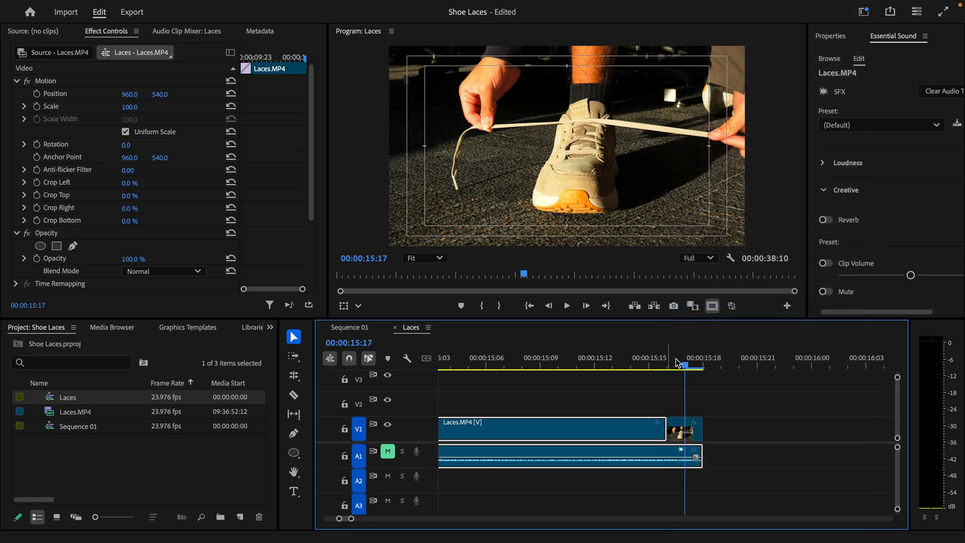
{"action": "left_click_drag", "start_coordinate": [701, 429], "coordinate": [805, 428]}
{"action": "left_click_drag", "start_coordinate": [514, 361], "coordinate": [504, 361]}
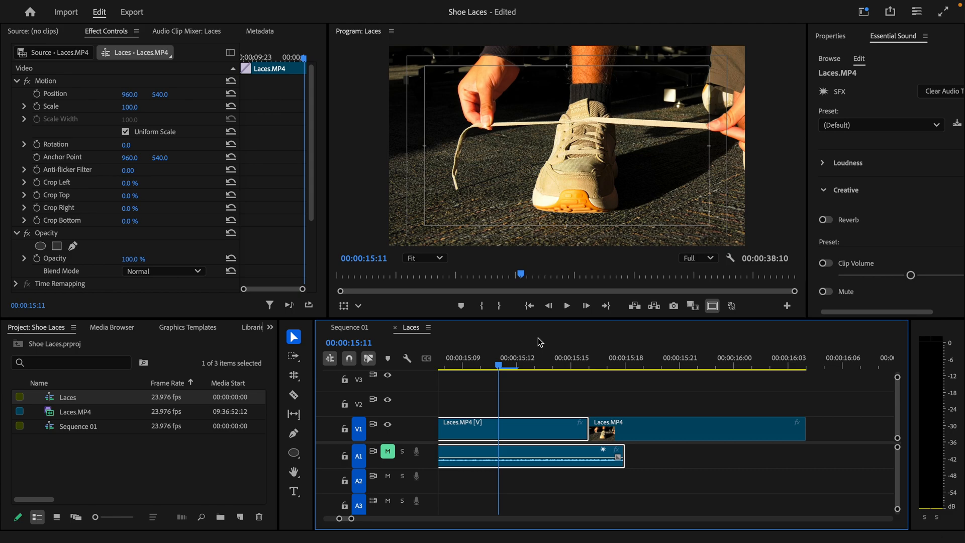
Step: Review the edit and stretch the short V1 clip to meet the next Laces.MP4 clip near 00:00:17:00
{"action": "key", "text": "minus"}
{"action": "key", "text": "minus"}
{"action": "left_click", "coordinate": [542, 366]}
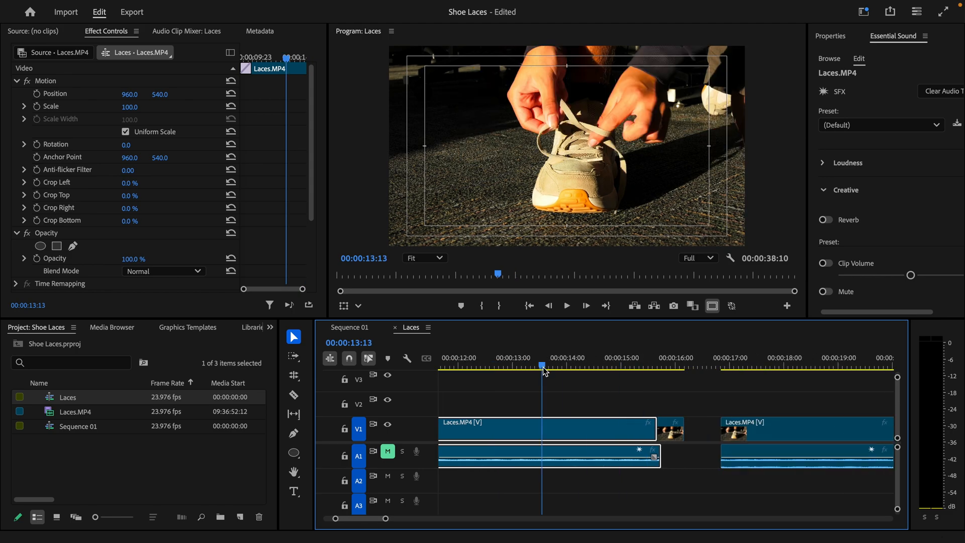
{"action": "key", "text": "space"}
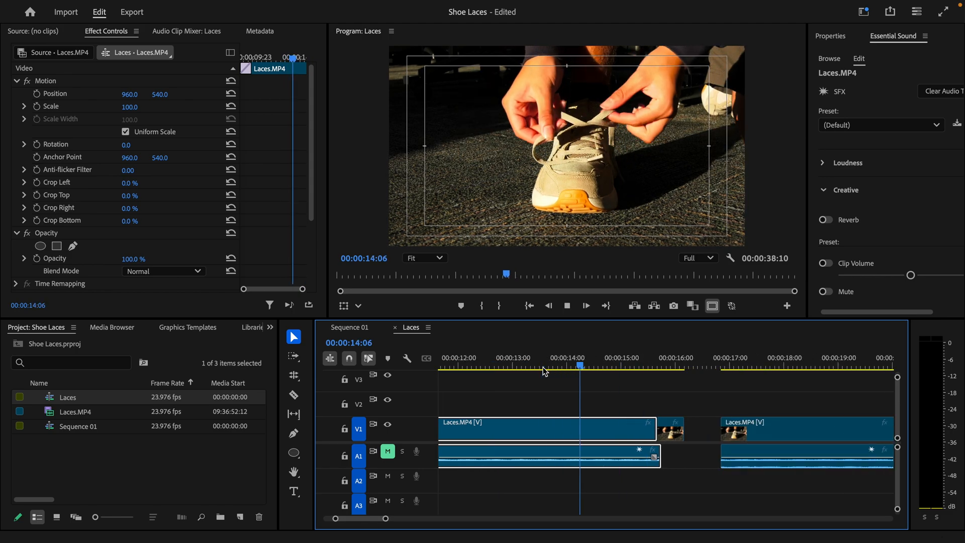
{"action": "key", "text": "space"}
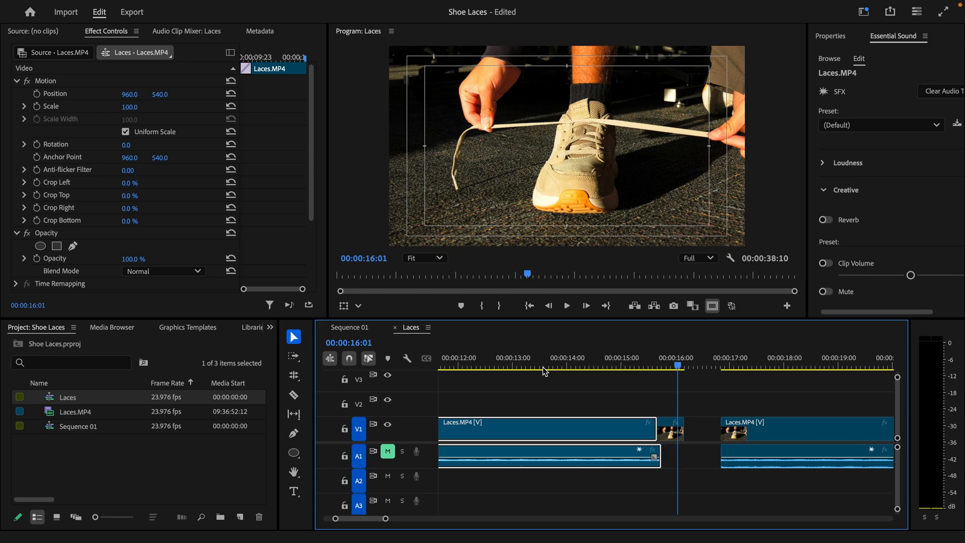
{"action": "left_click_drag", "start_coordinate": [684, 429], "coordinate": [720, 430]}
{"action": "key", "text": "Up"}
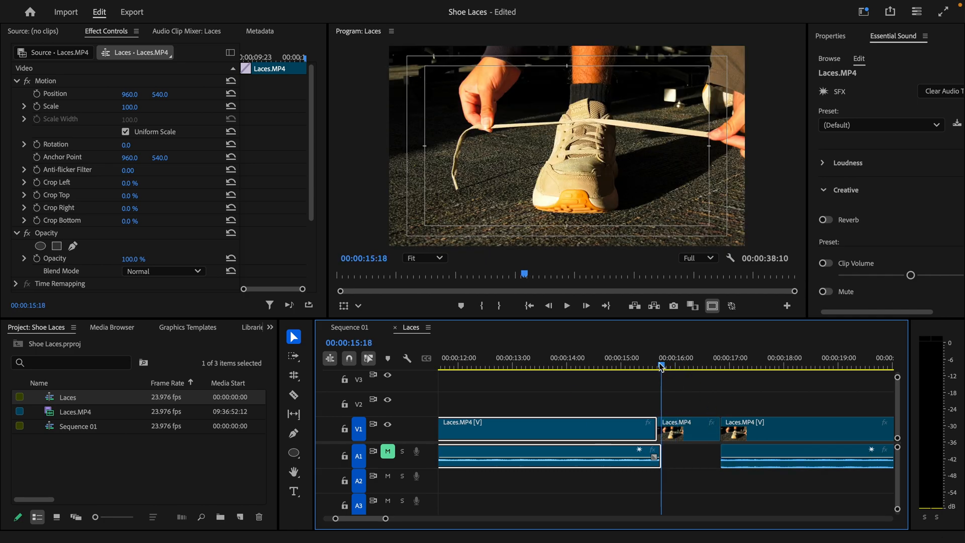
{"action": "left_click", "coordinate": [294, 492]}
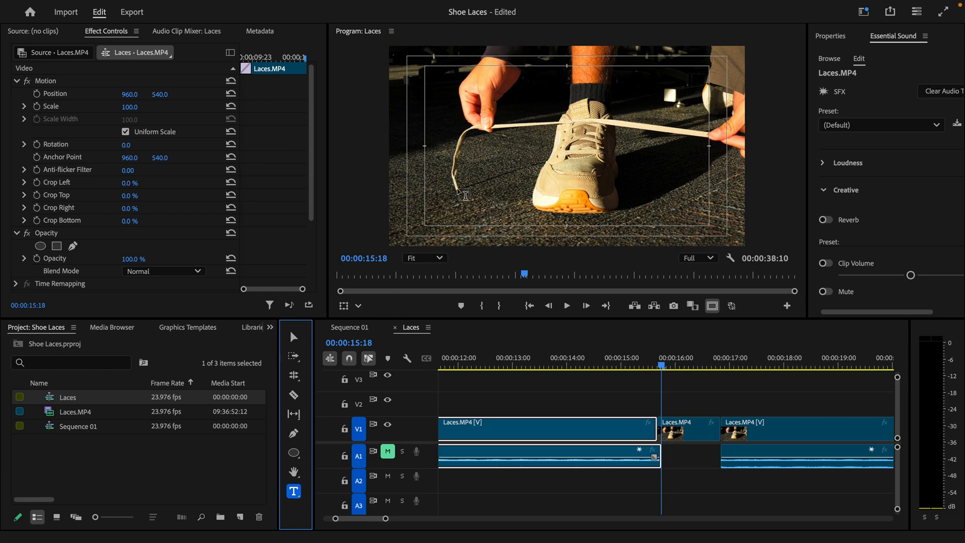
Step: Create a V2 text clip at 00:00:15:18 reading 'Pull one lace over the other, and pull taught'
{"action": "left_click", "coordinate": [430, 202]}
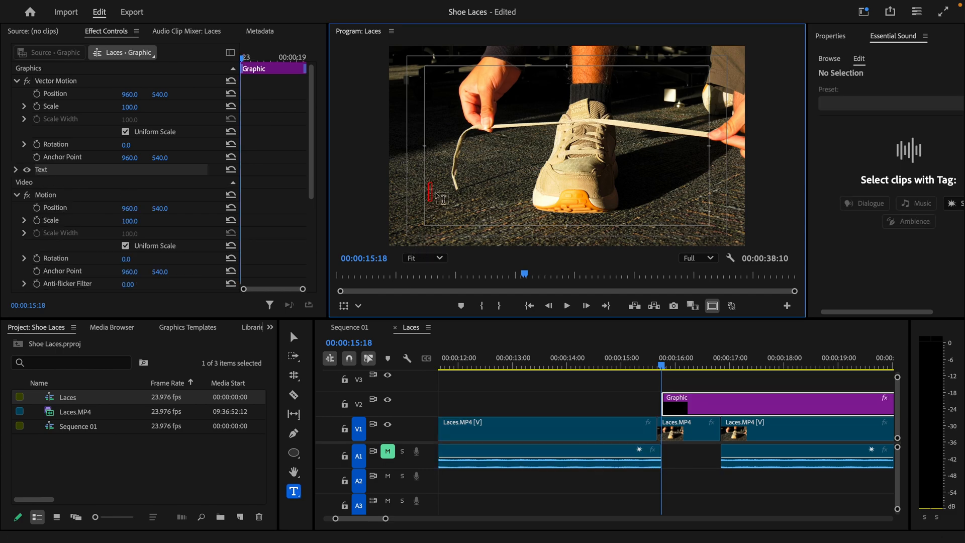
{"action": "type", "text": "Pull one"}
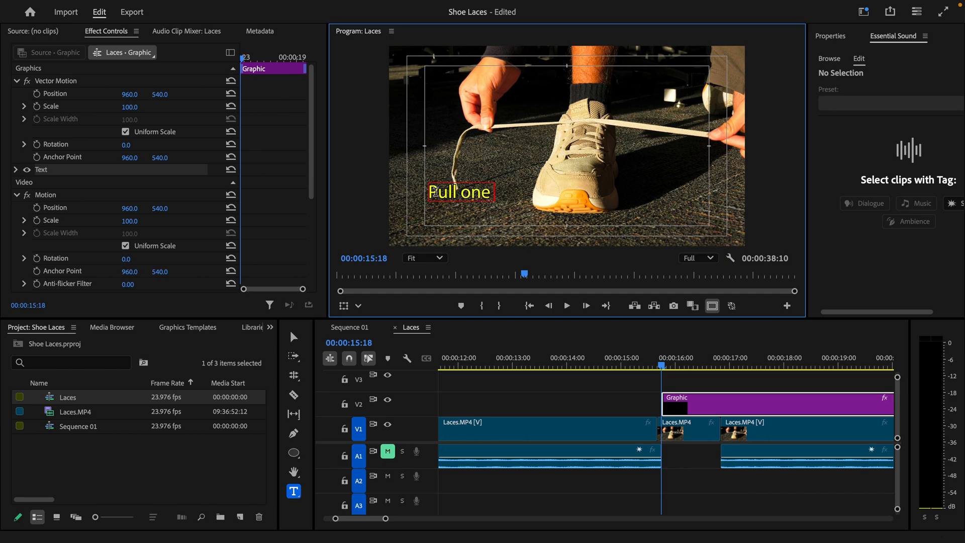
{"action": "type", "text": " lace over the"}
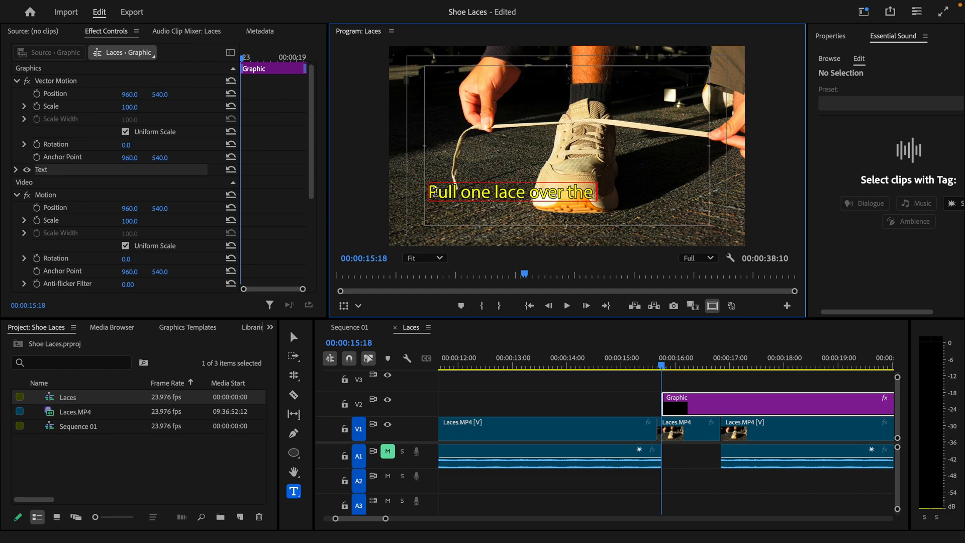
{"action": "type", "text": " other, and pull"}
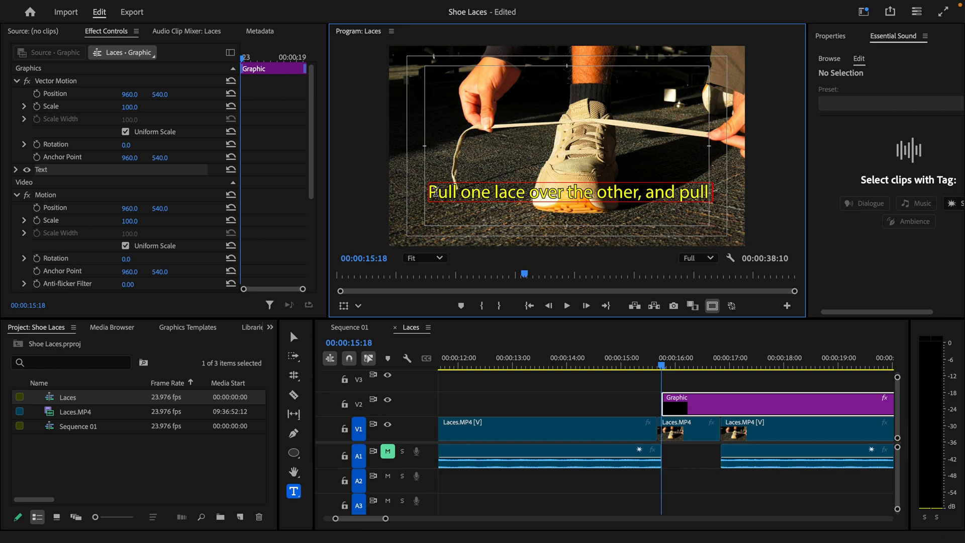
{"action": "type", "text": " taught"}
Step: Break the caption after 'other,' so 'and pull taught' wraps onto a second line
{"action": "left_click", "coordinate": [715, 191]}
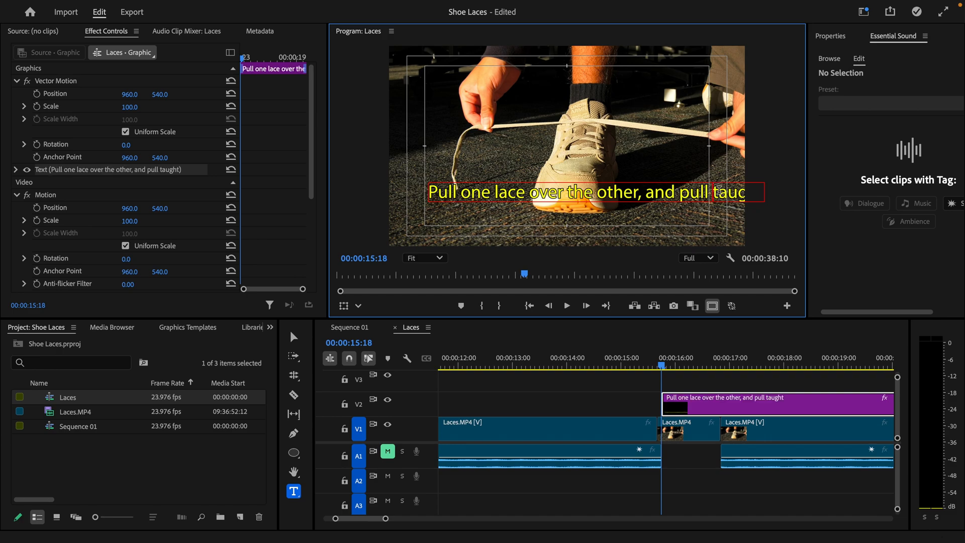
{"action": "key", "text": "BackSpace"}
{"action": "key", "text": "Return"}
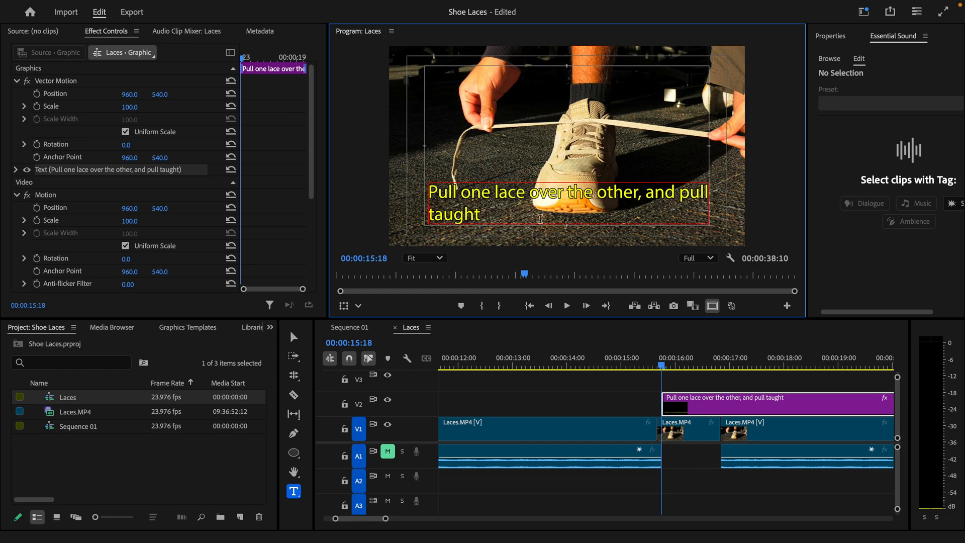
{"action": "key", "text": "BackSpace"}
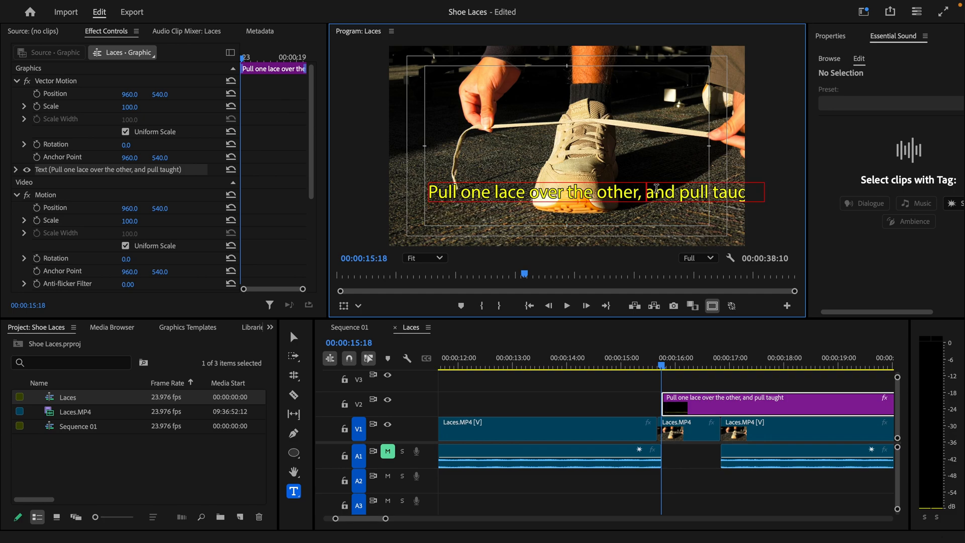
{"action": "key", "text": "BackSpace"}
{"action": "key", "text": "Return"}
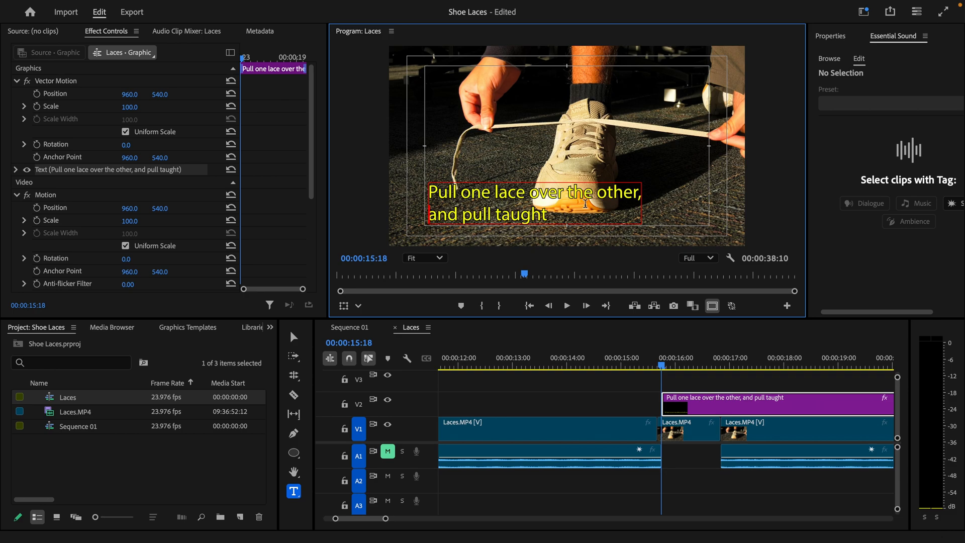
{"action": "key", "text": "BackSpace"}
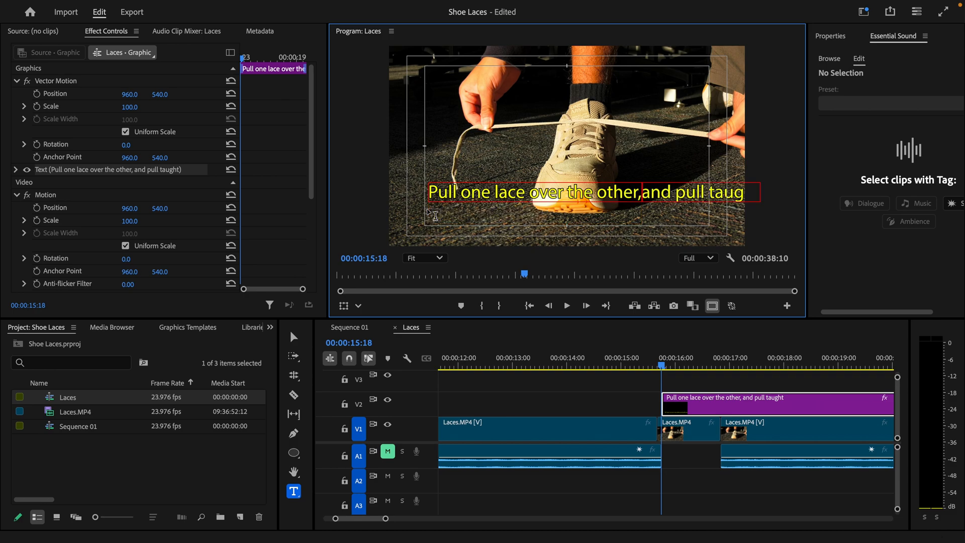
{"action": "key", "text": "BackSpace"}
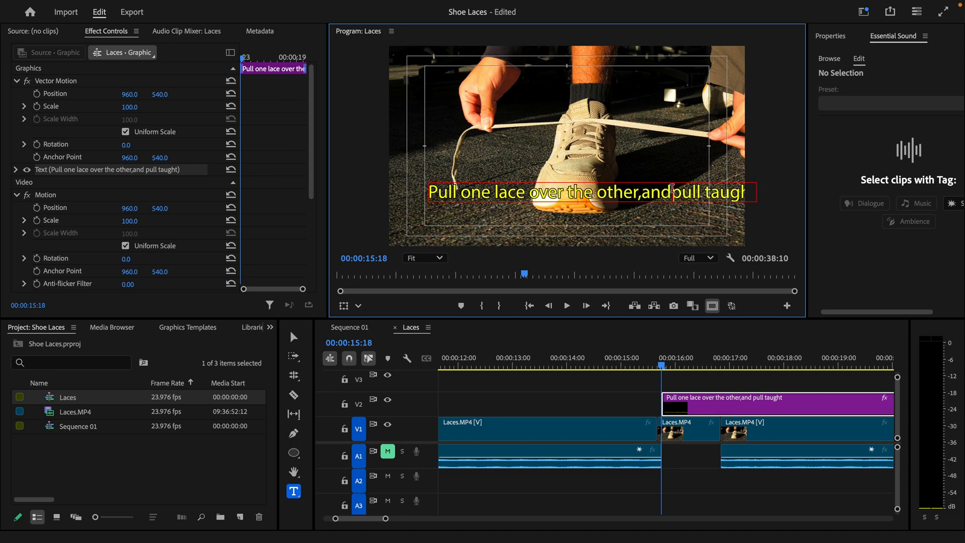
{"action": "key", "text": "Return"}
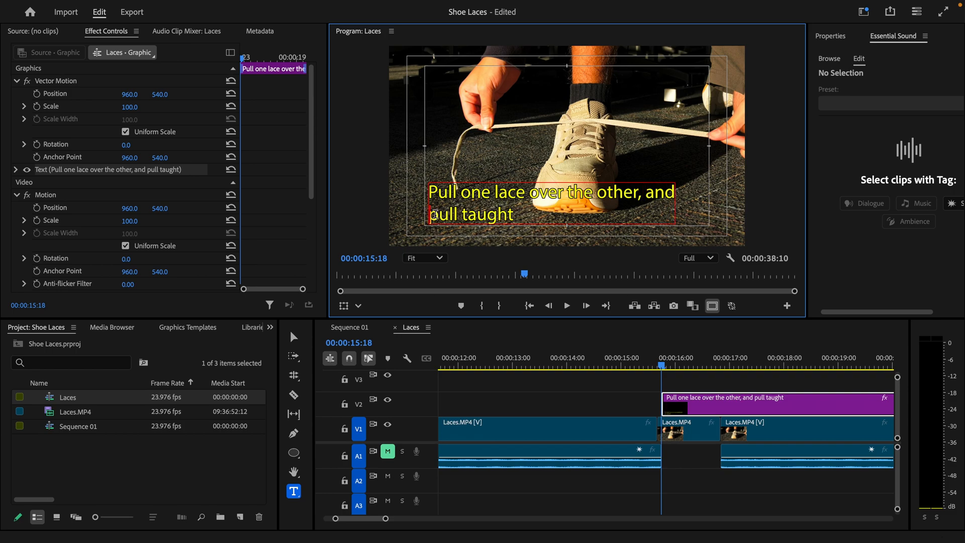
{"action": "key", "text": "BackSpace"}
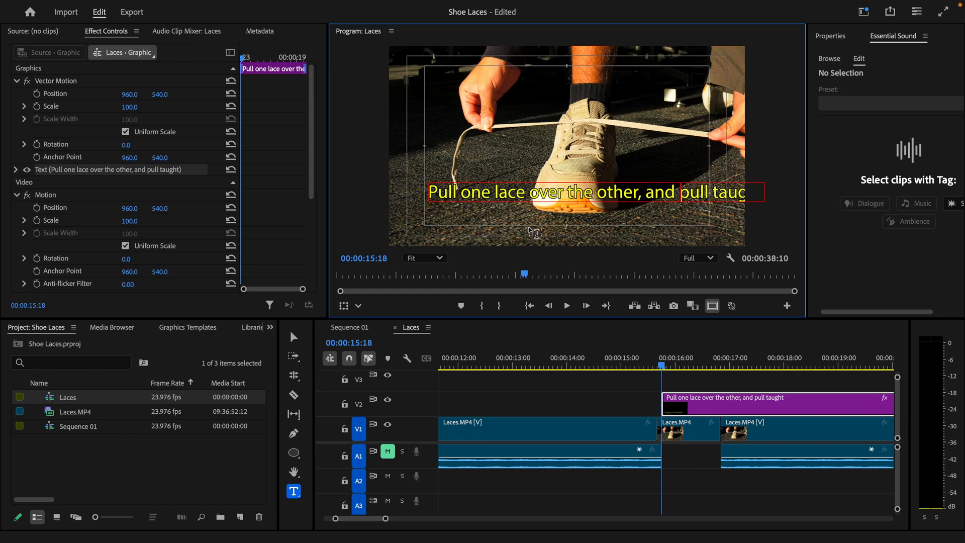
{"action": "key", "text": "Return"}
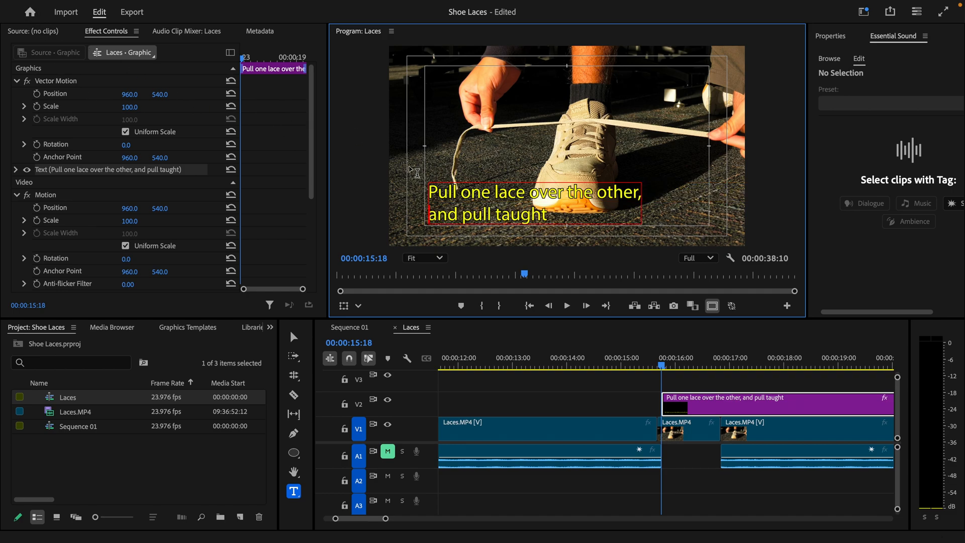
{"action": "left_click", "coordinate": [294, 337]}
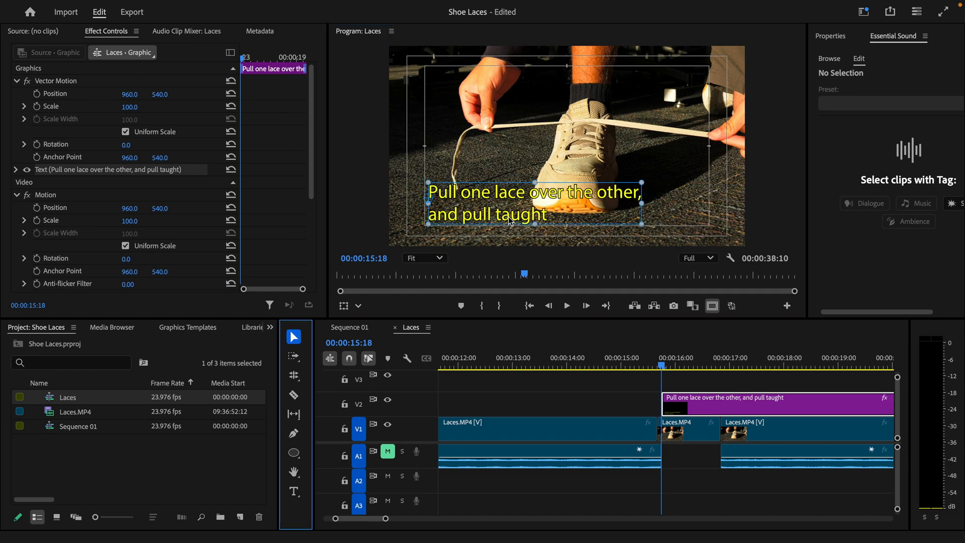
Step: Nudge the caption box left and down, then slide its V2 clip about two frames earlier
{"action": "left_click_drag", "start_coordinate": [510, 219], "coordinate": [501, 212]}
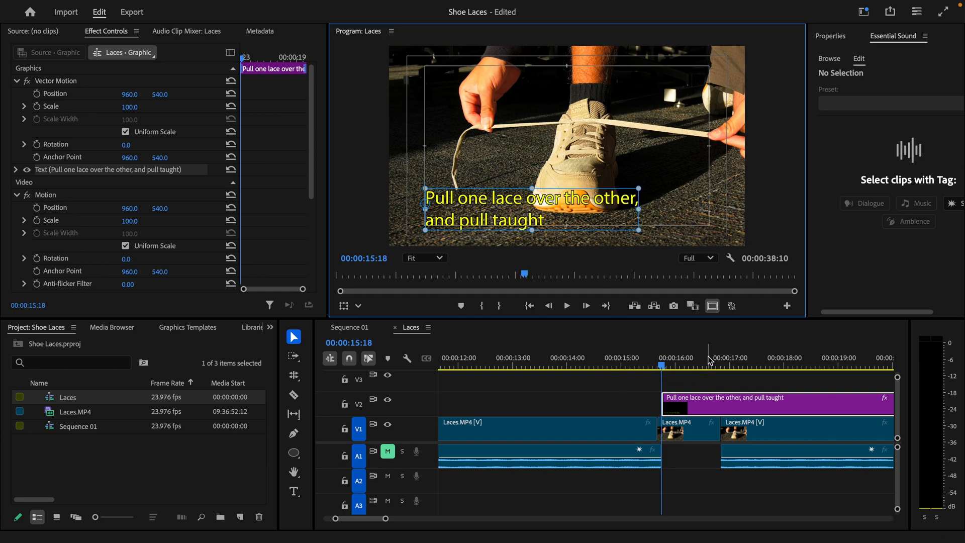
{"action": "left_click", "coordinate": [654, 363]}
{"action": "key", "text": "minus"}
{"action": "key", "text": "minus"}
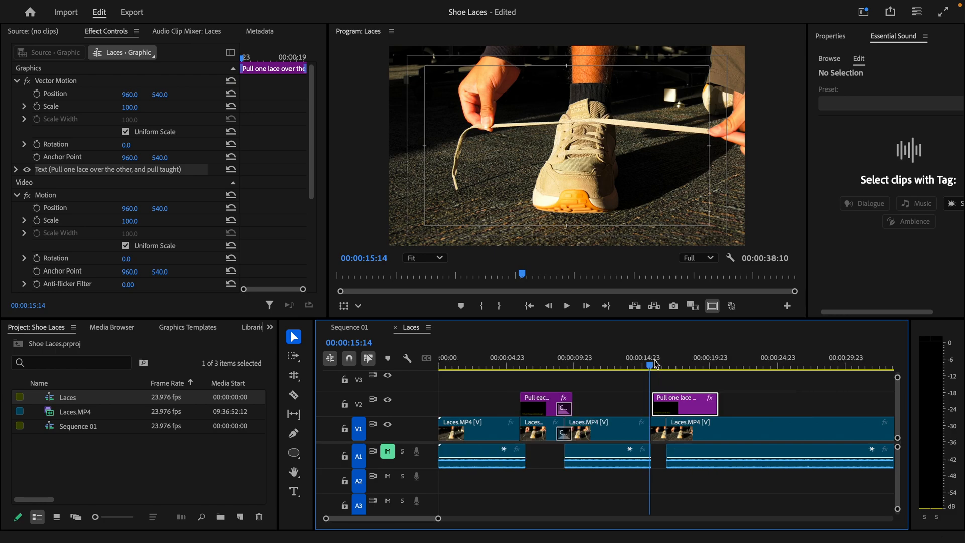
{"action": "left_click", "coordinate": [664, 366]}
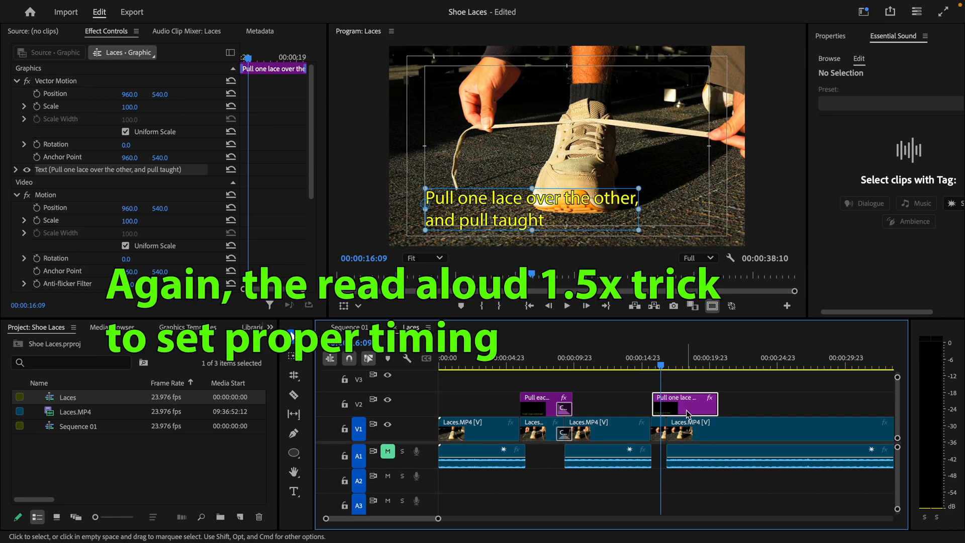
{"action": "left_click_drag", "start_coordinate": [692, 412], "coordinate": [689, 412]}
{"action": "left_click", "coordinate": [636, 358]}
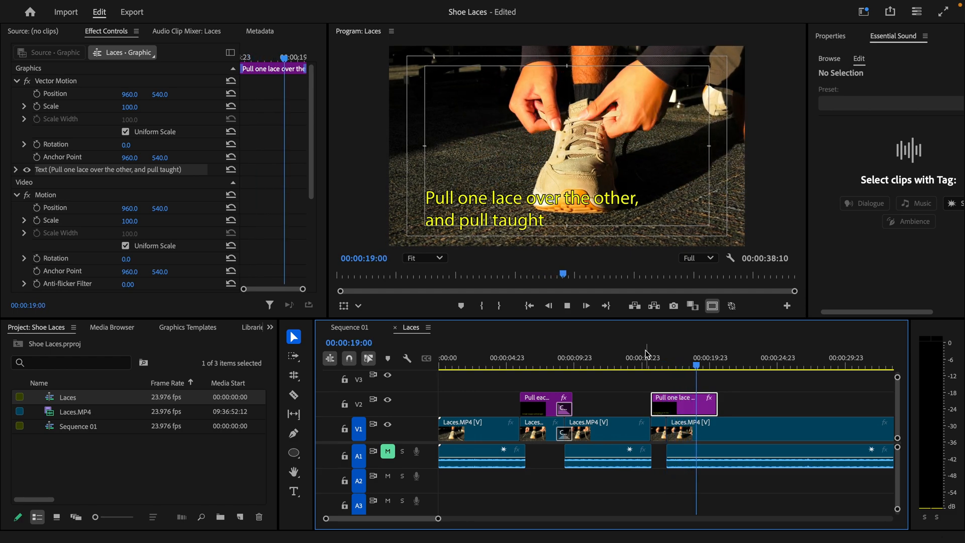
Step: Lengthen the caption clip's end and extend the short V1 clip to fill the gap
{"action": "key", "text": "space"}
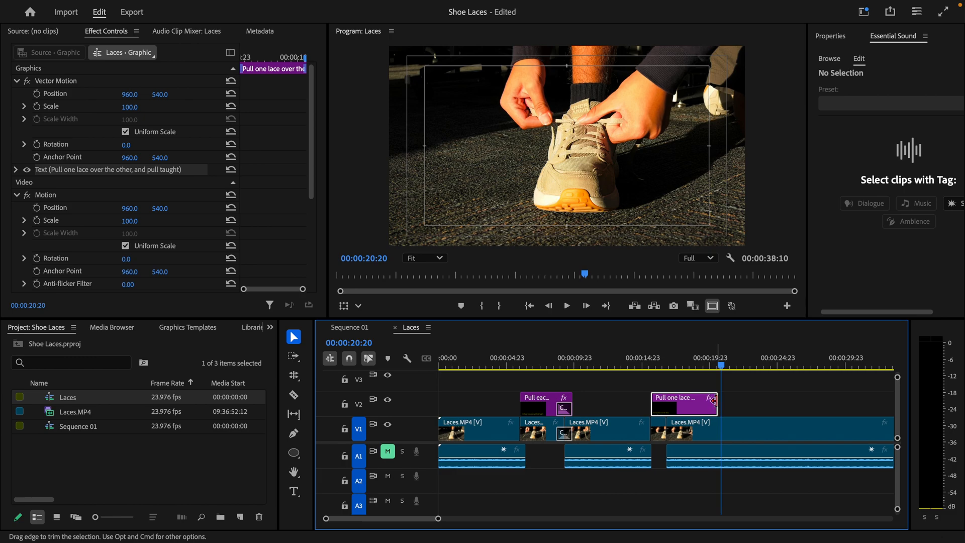
{"action": "left_click_drag", "start_coordinate": [714, 400], "coordinate": [790, 434]}
{"action": "left_click_drag", "start_coordinate": [663, 427], "coordinate": [721, 428]}
Step: Play back from 13:01 and again from around 14 seconds to check the caption timing
{"action": "left_click_drag", "start_coordinate": [631, 362], "coordinate": [617, 363]}
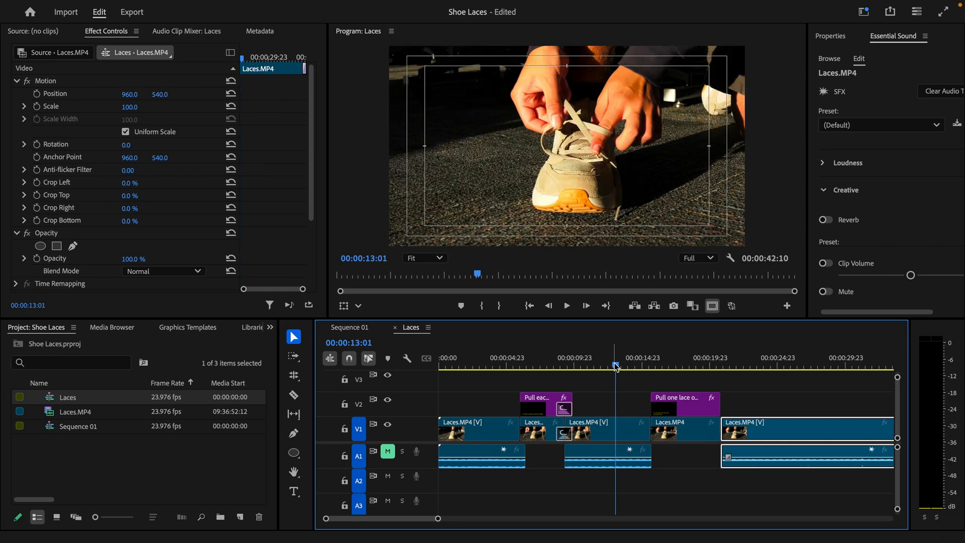
{"action": "key", "text": "space"}
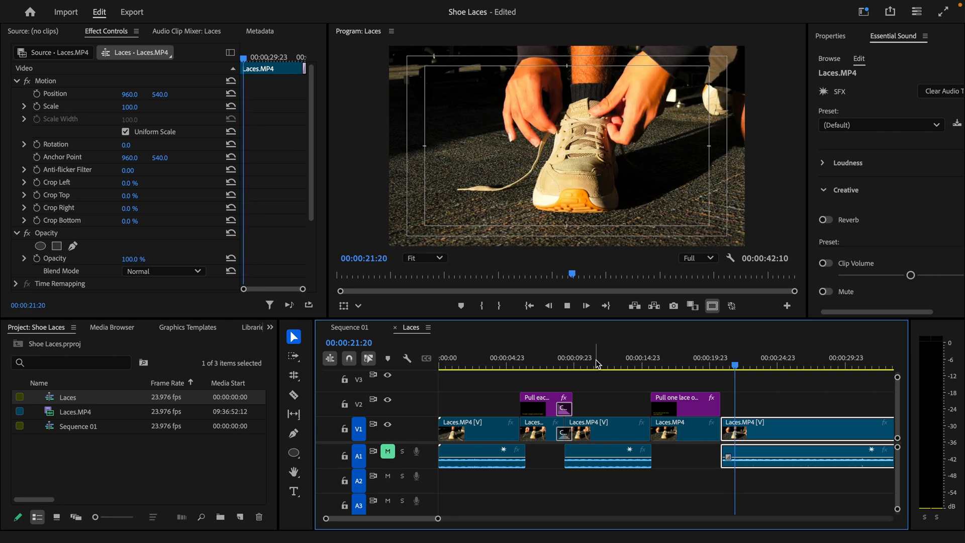
{"action": "key", "text": "space"}
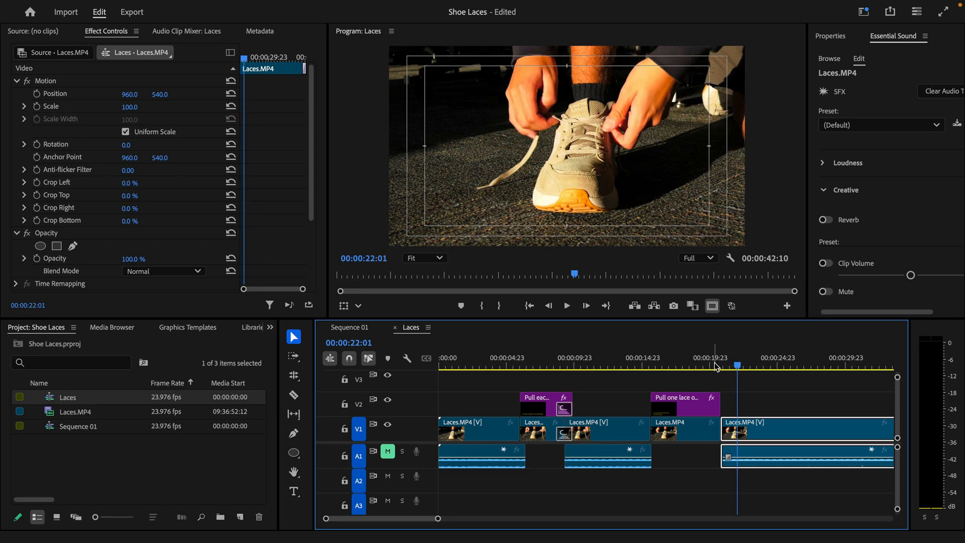
{"action": "left_click", "coordinate": [632, 359]}
{"action": "key", "text": "space"}
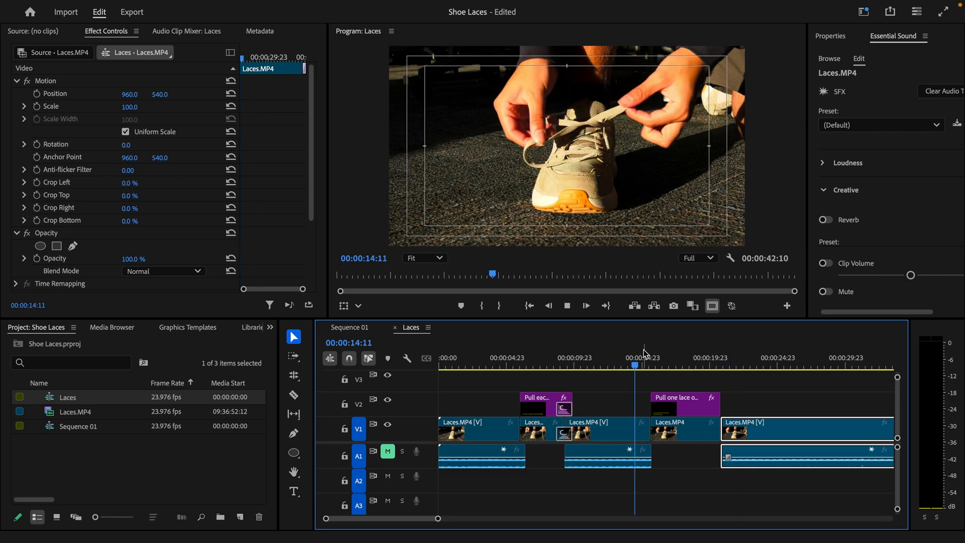
{"action": "key", "text": "space"}
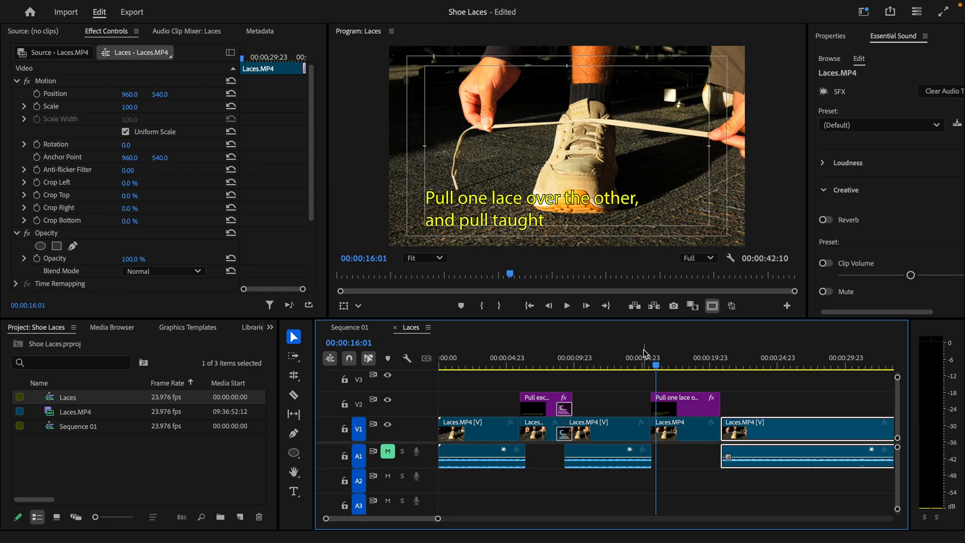
Step: Clear the clip selection and park the playhead at 16:16
{"action": "left_click", "coordinate": [675, 435]}
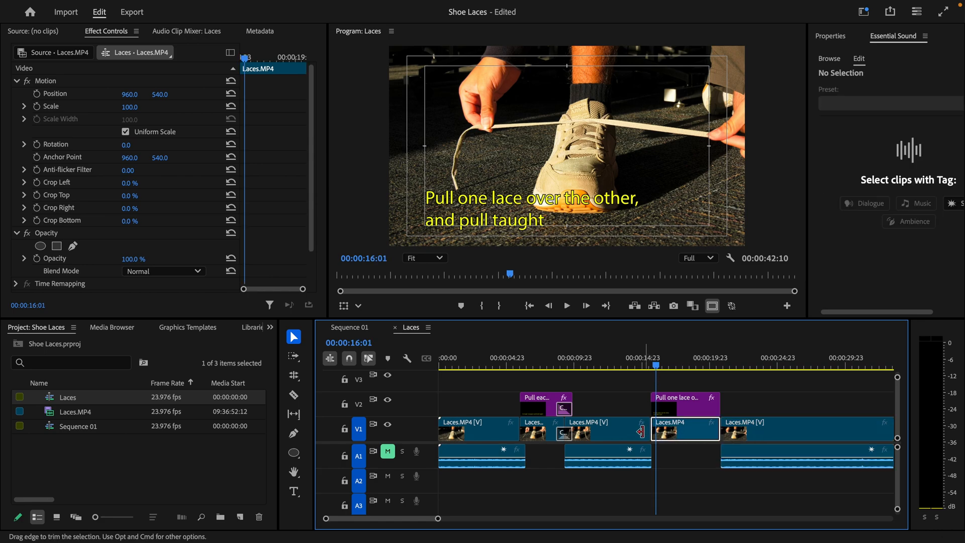
{"action": "left_click", "coordinate": [640, 440], "text": "shift"}
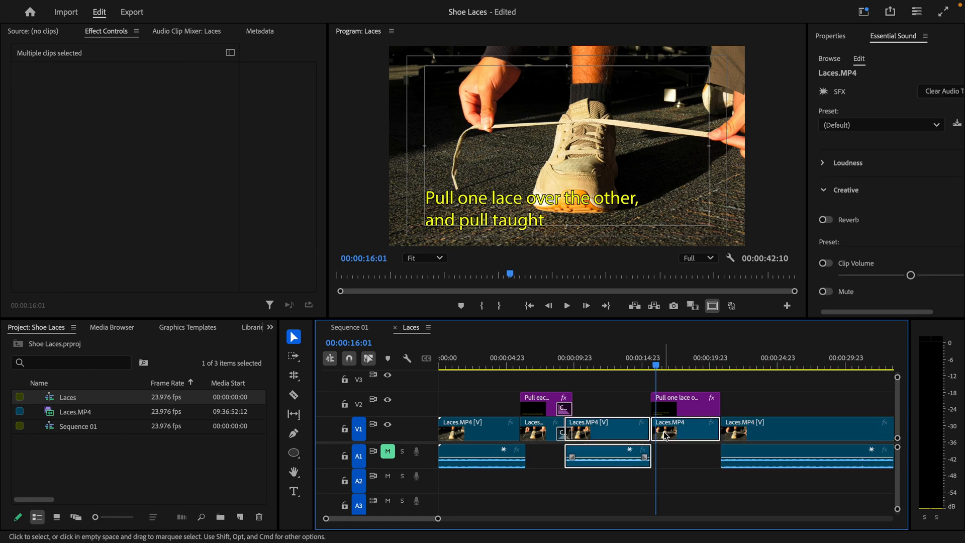
{"action": "left_click", "coordinate": [646, 401]}
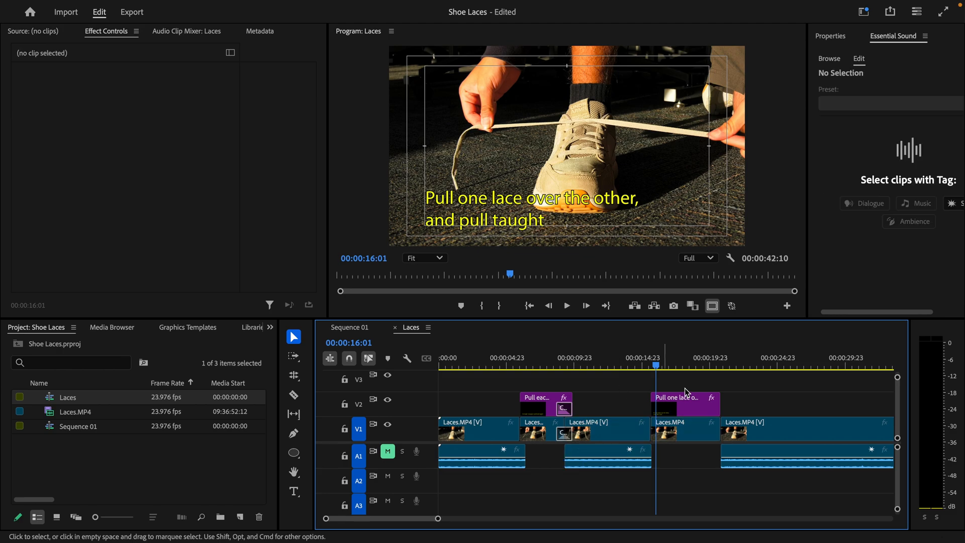
{"action": "left_click", "coordinate": [666, 367]}
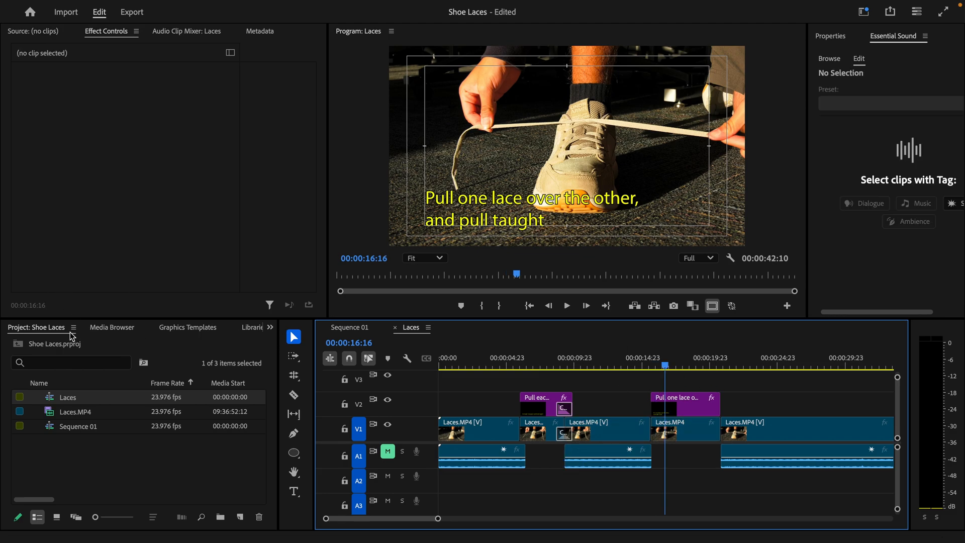
Step: Open the Effects panel and expand Video Transitions down to the Page Peel group
{"action": "left_click", "coordinate": [240, 329]}
{"action": "left_click", "coordinate": [271, 328]}
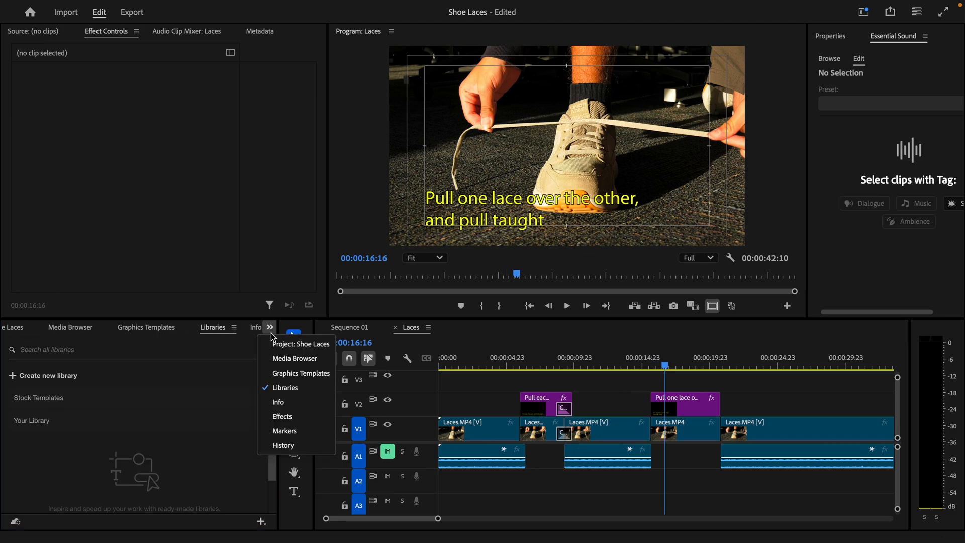
{"action": "left_click", "coordinate": [282, 417]}
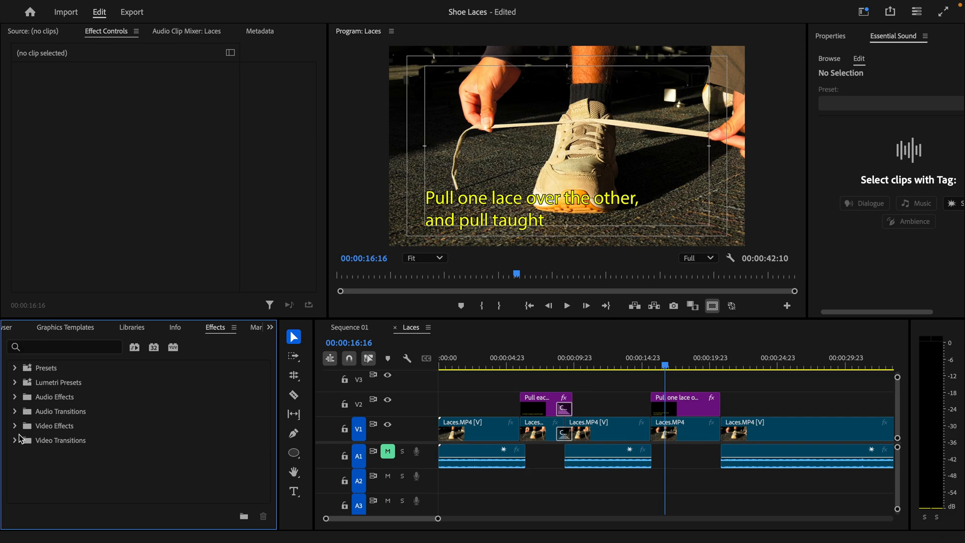
{"action": "left_click", "coordinate": [15, 440]}
{"action": "scroll", "coordinate": [21, 407], "scroll_direction": "down", "scroll_amount": 3}
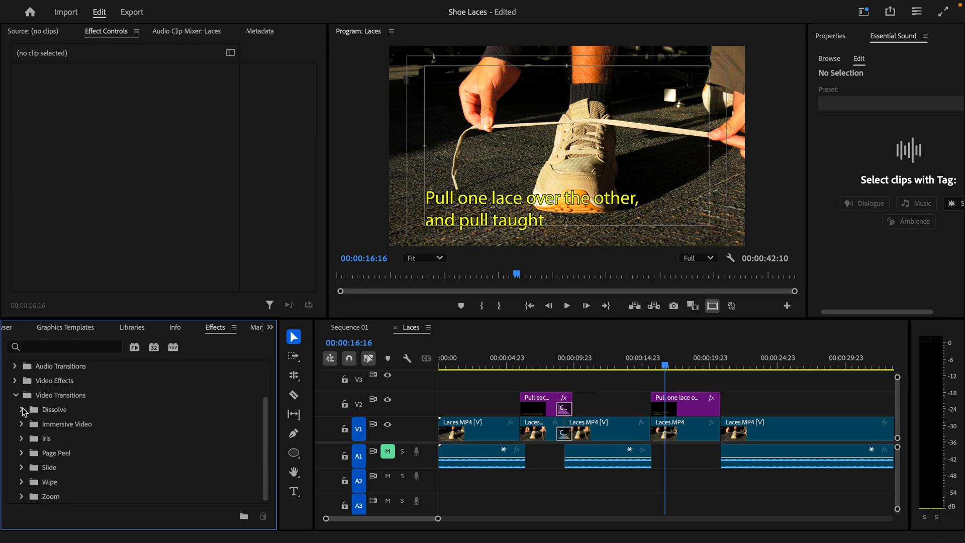
{"action": "left_click", "coordinate": [21, 409]}
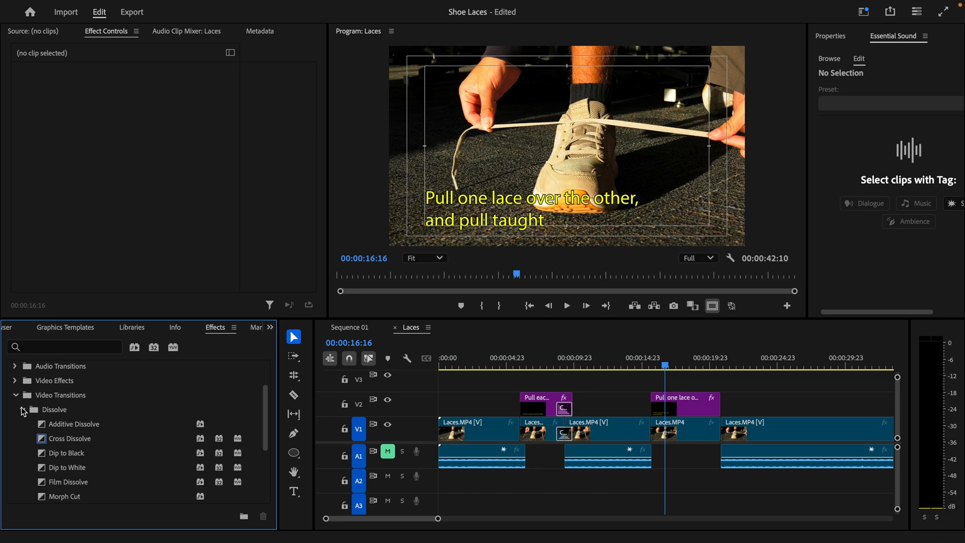
{"action": "scroll", "coordinate": [98, 451], "scroll_direction": "down", "scroll_amount": 3}
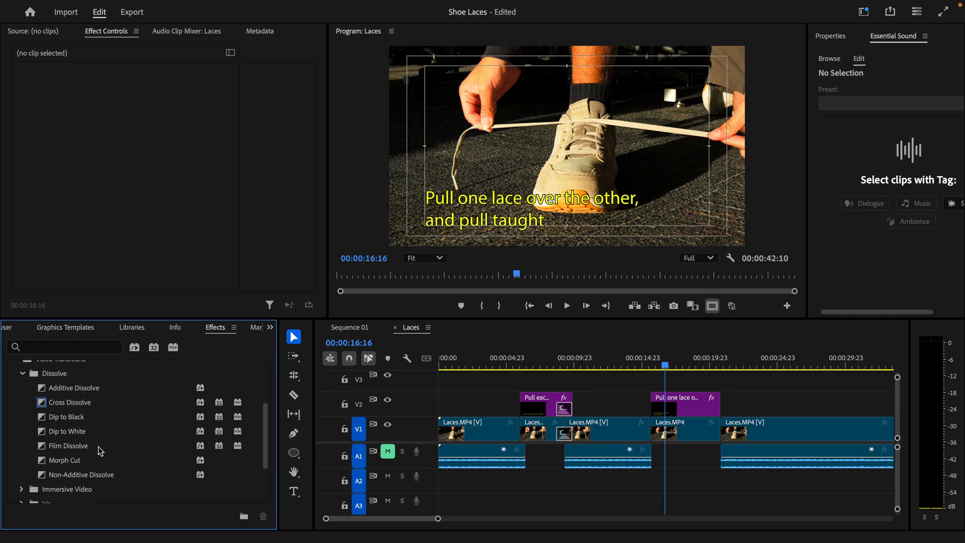
{"action": "scroll", "coordinate": [74, 484], "scroll_direction": "down", "scroll_amount": 5}
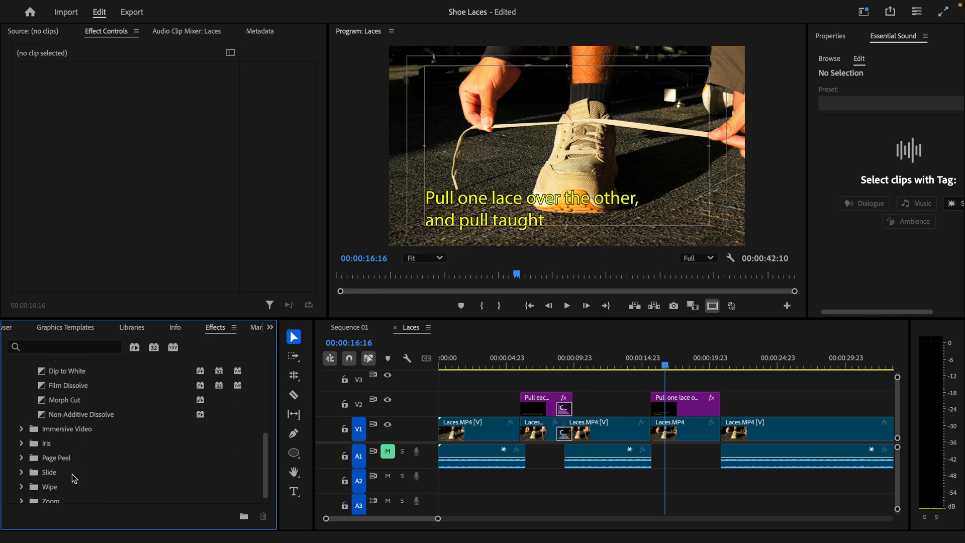
{"action": "left_click", "coordinate": [23, 458]}
{"action": "scroll", "coordinate": [50, 467], "scroll_direction": "down", "scroll_amount": 2}
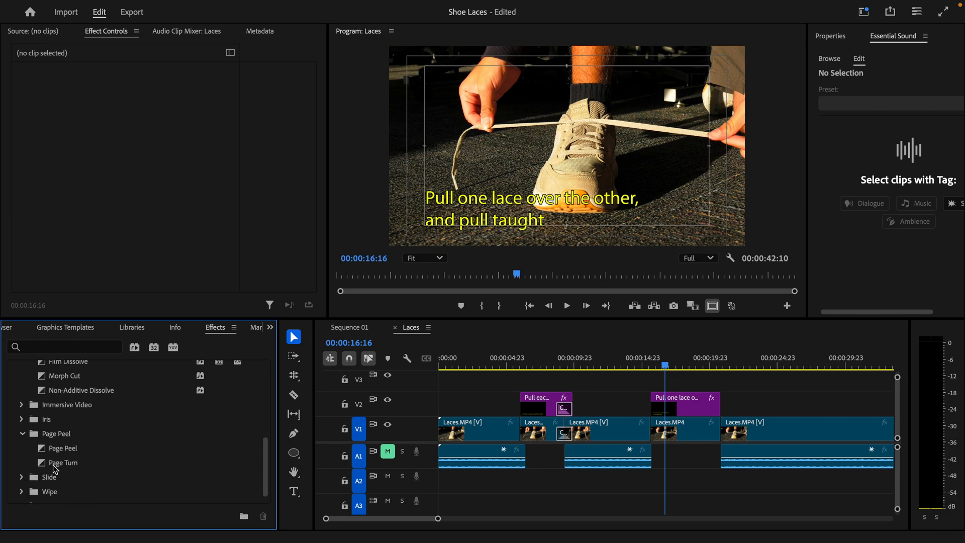
Step: Try a Page Peel transition on the V1 cut near 14:23, preview it, then undo it
{"action": "left_click_drag", "start_coordinate": [44, 450], "coordinate": [597, 468]}
{"action": "left_click_drag", "start_coordinate": [664, 431], "coordinate": [663, 431]}
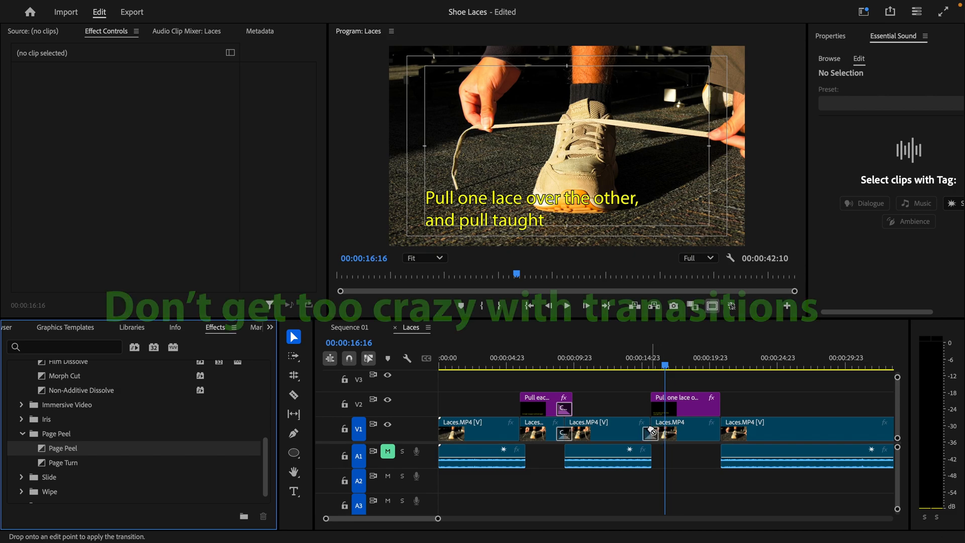
{"action": "left_click", "coordinate": [642, 366]}
{"action": "key", "text": "space"}
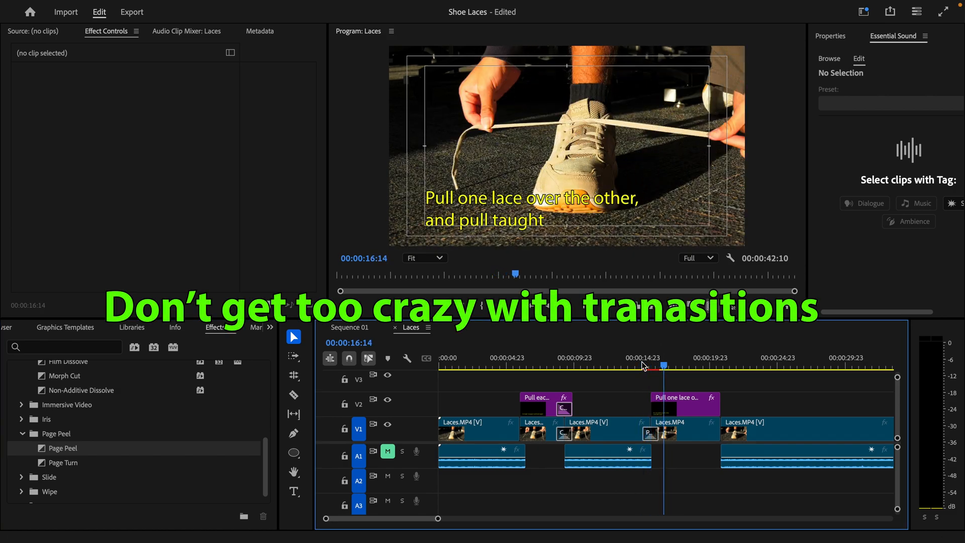
{"action": "key", "text": "ctrl+z"}
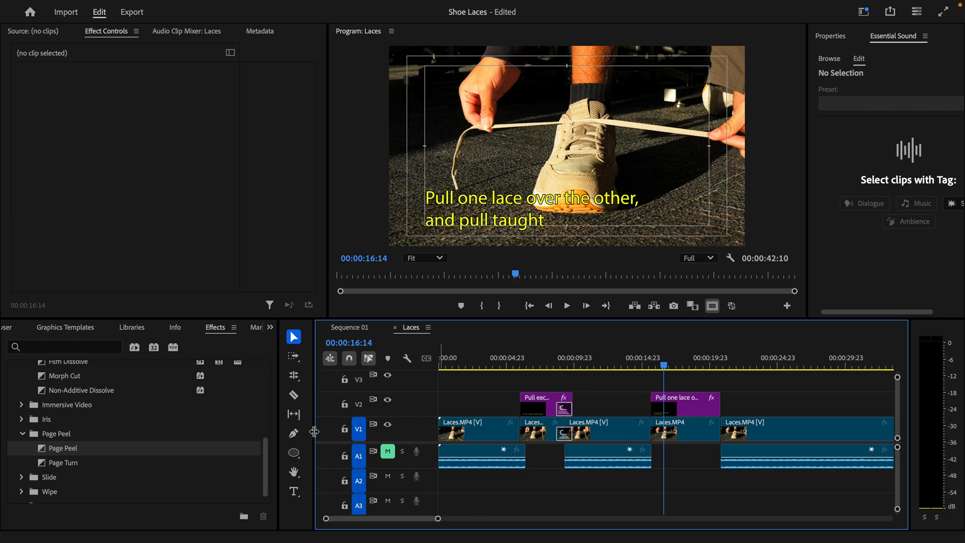
Step: Apply the Inset wipe transition to the same cut and preview it
{"action": "left_click", "coordinate": [19, 492]}
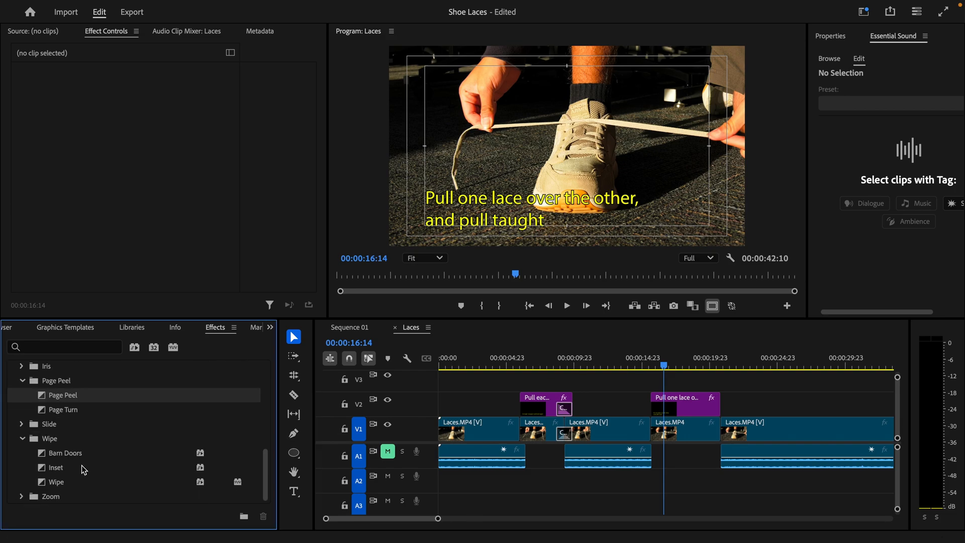
{"action": "left_click_drag", "start_coordinate": [44, 472], "coordinate": [650, 433]}
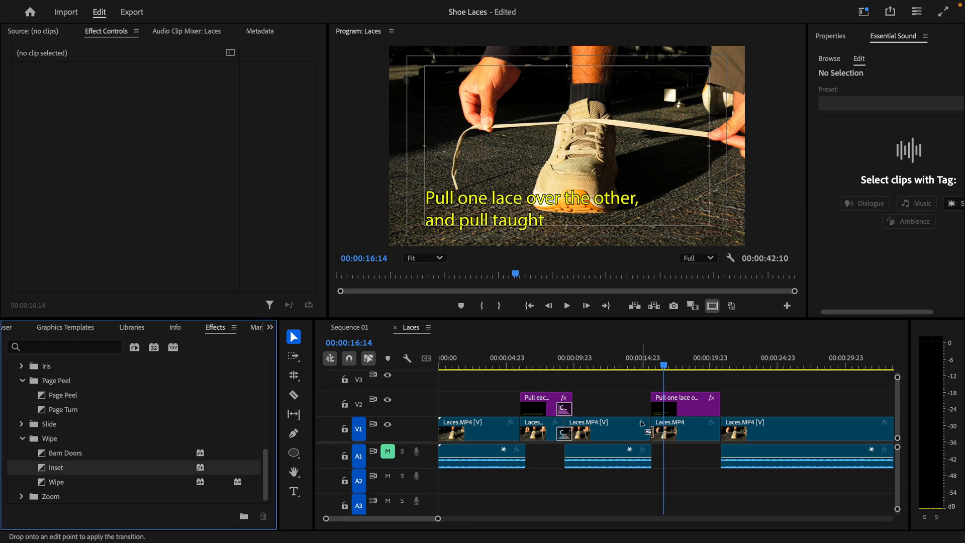
{"action": "left_click", "coordinate": [635, 359]}
{"action": "key", "text": "space"}
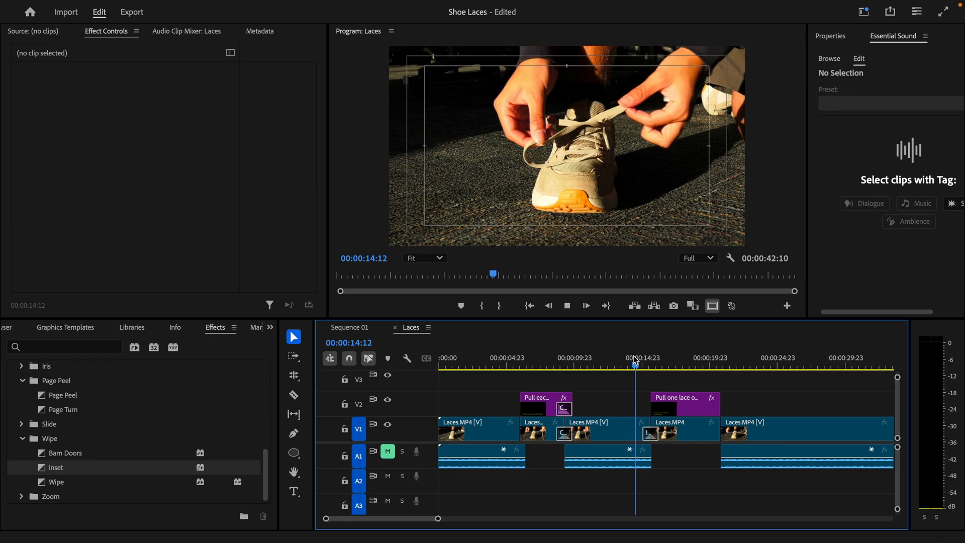
{"action": "key", "text": "space"}
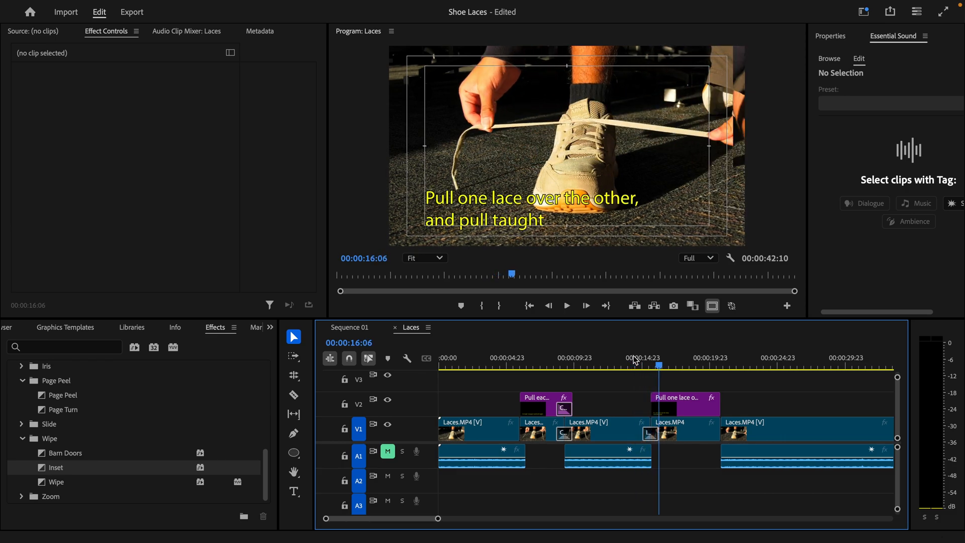
Step: Delete the Inset transition, scrub through the bare cut, and select the clips around the next cut
{"action": "left_click", "coordinate": [650, 433]}
{"action": "key", "text": "Delete"}
{"action": "left_click_drag", "start_coordinate": [637, 359], "coordinate": [664, 361]}
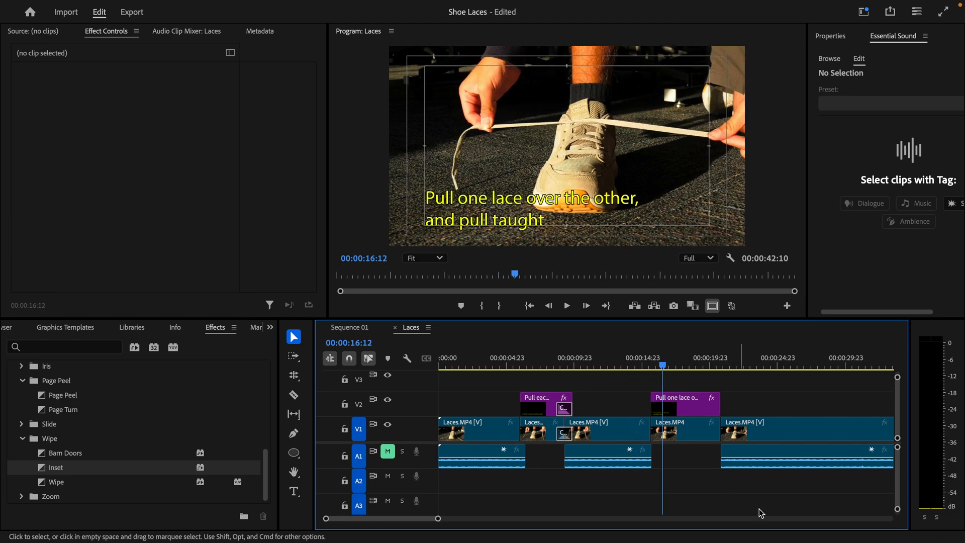
{"action": "left_click_drag", "start_coordinate": [762, 513], "coordinate": [656, 425]}
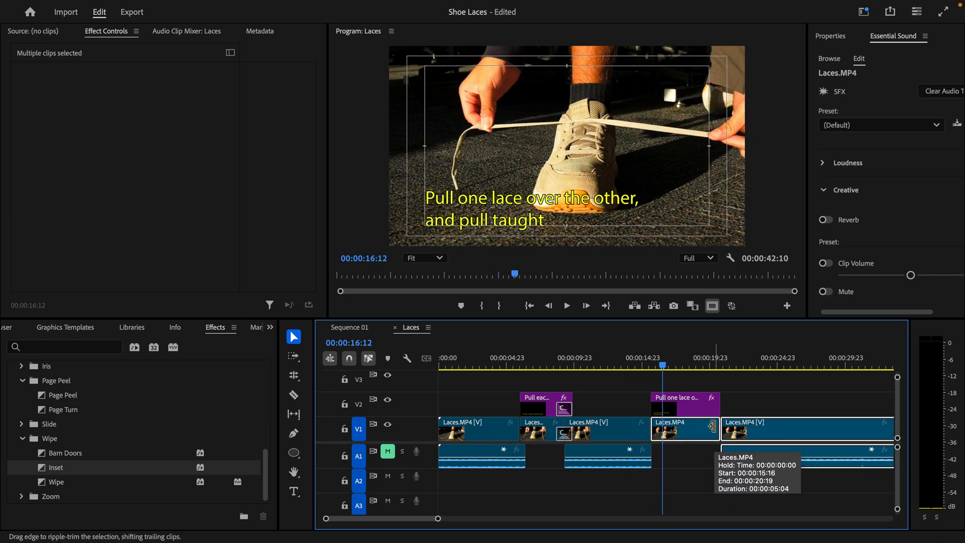
Step: Add a default fade at the second caption's end and lengthen it past the 00:00:20 edit
{"action": "left_click", "coordinate": [719, 400]}
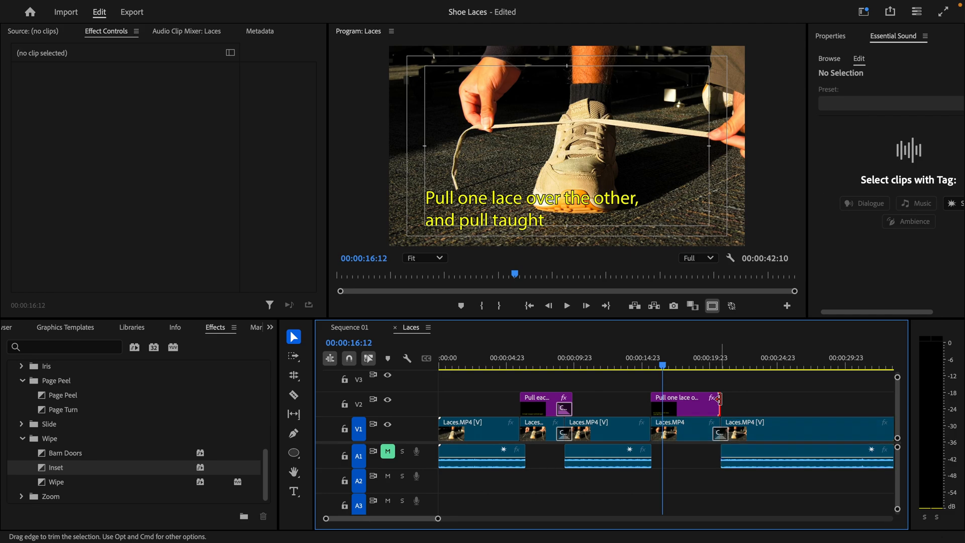
{"action": "key", "text": "super+d"}
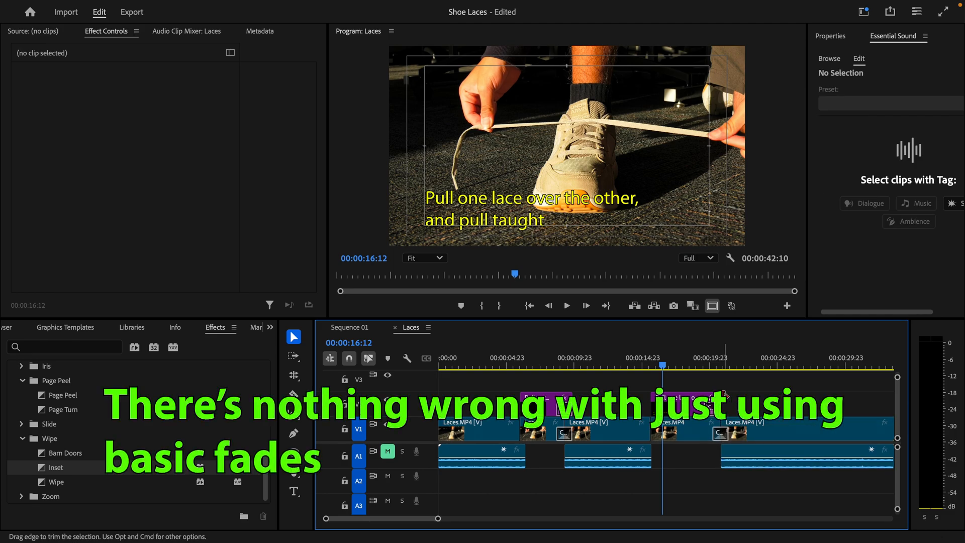
{"action": "left_click_drag", "start_coordinate": [721, 402], "coordinate": [729, 402]}
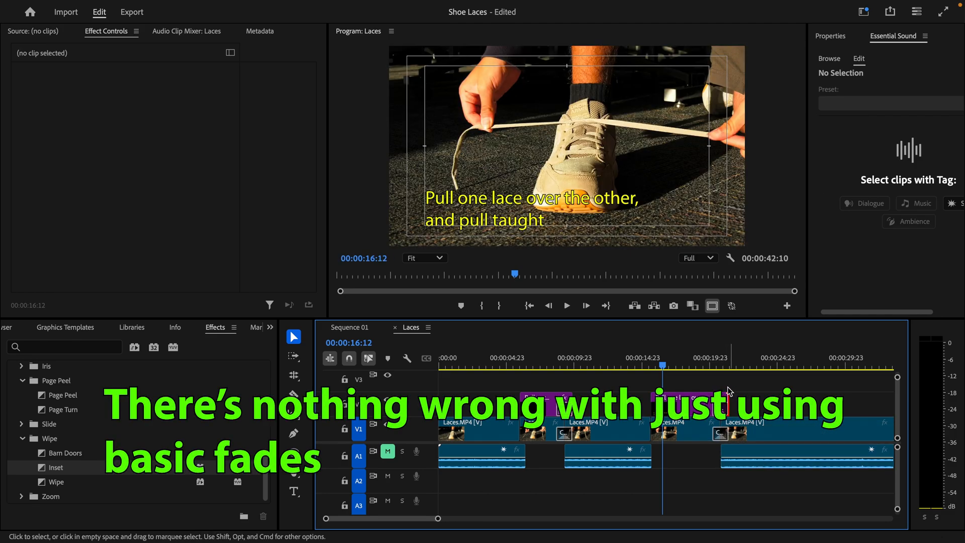
{"action": "left_click", "coordinate": [697, 365]}
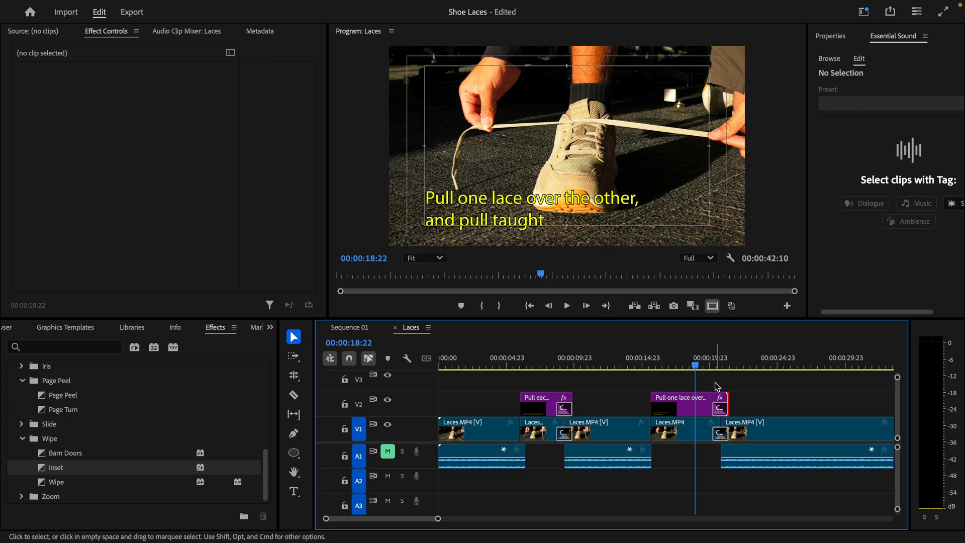
{"action": "left_click", "coordinate": [627, 366]}
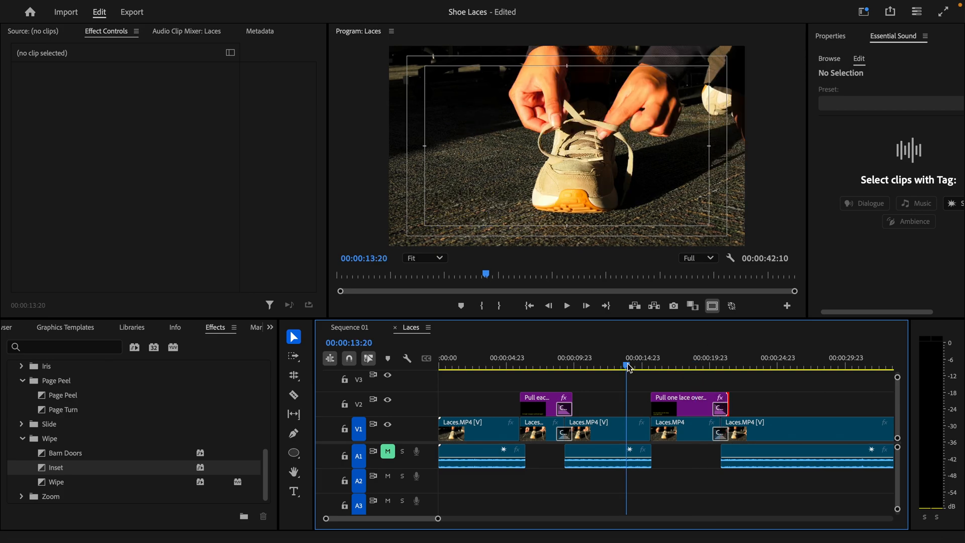
{"action": "key", "text": "space"}
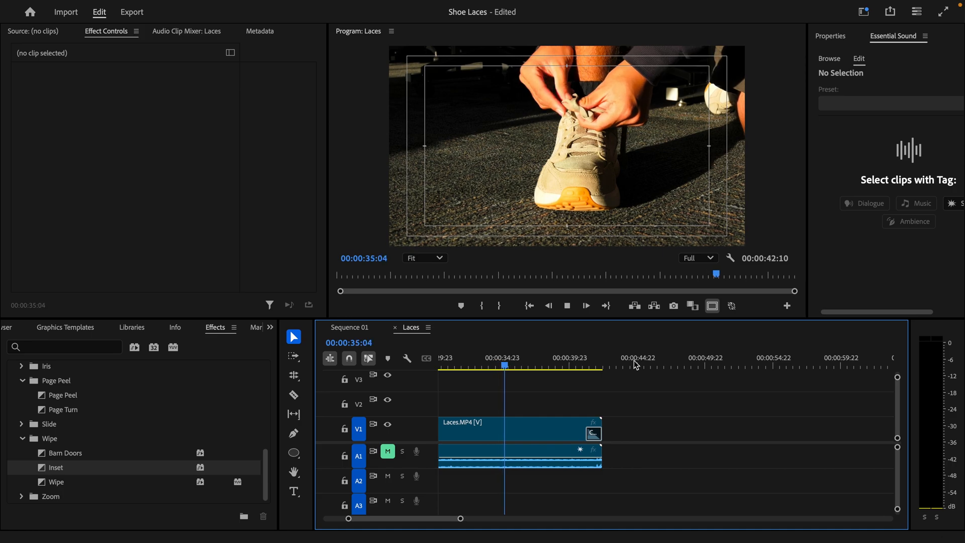
{"action": "key", "text": "space"}
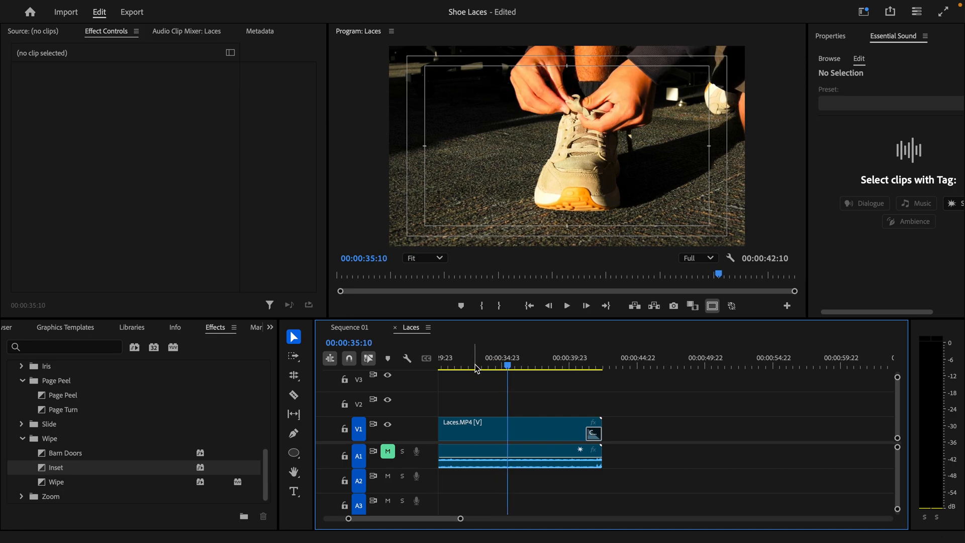
{"action": "key", "text": "minus"}
{"action": "left_click_drag", "start_coordinate": [537, 365], "coordinate": [517, 367]}
{"action": "key", "text": "space"}
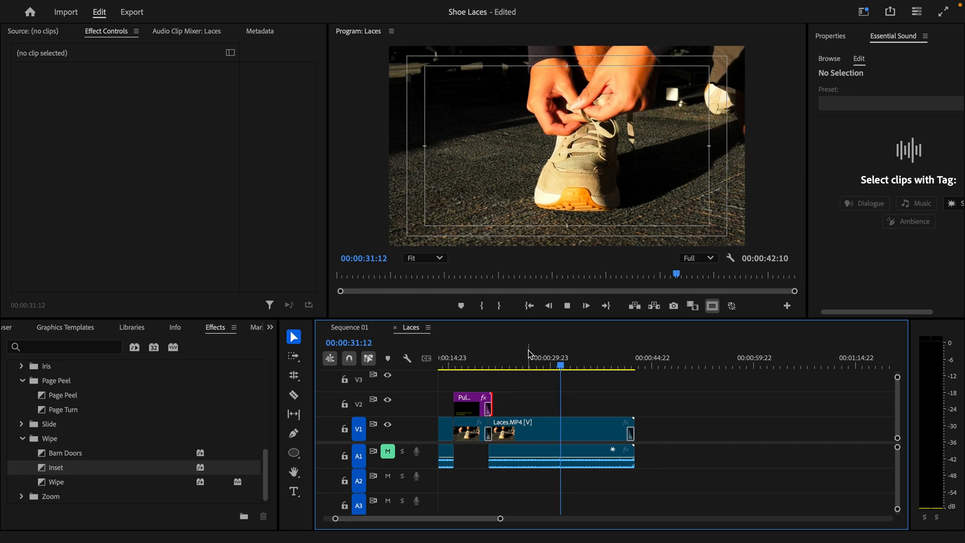
{"action": "key", "text": "space"}
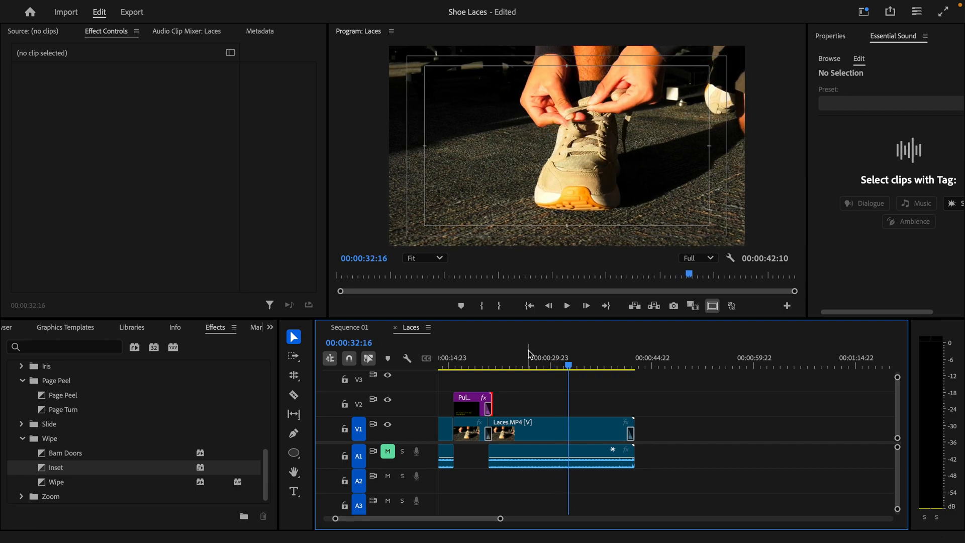
{"action": "key", "text": "backslash"}
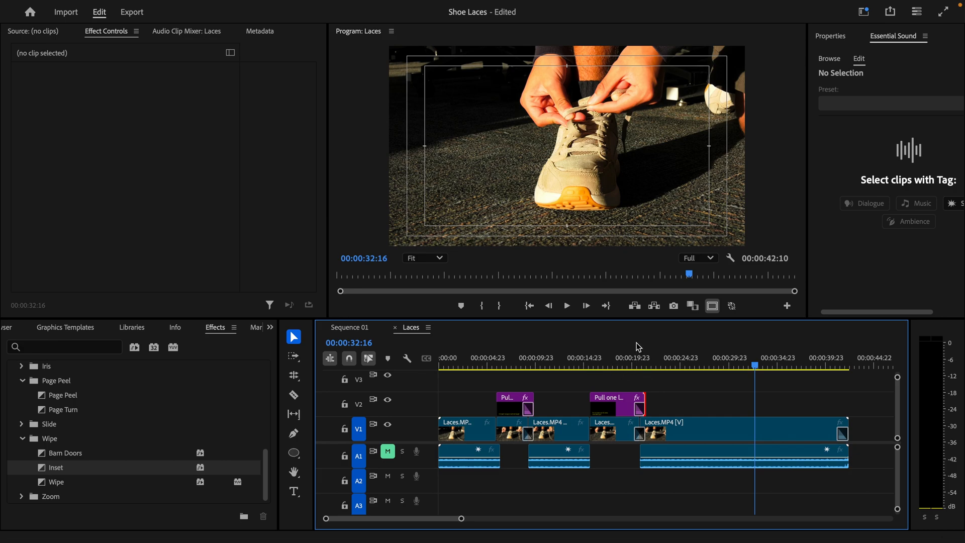
{"action": "mouse_move", "coordinate": [587, 356]}
{"action": "left_mouse_down"}
{"action": "mouse_move", "coordinate": [578, 358]}
{"action": "mouse_move", "coordinate": [597, 358]}
{"action": "left_mouse_up"}
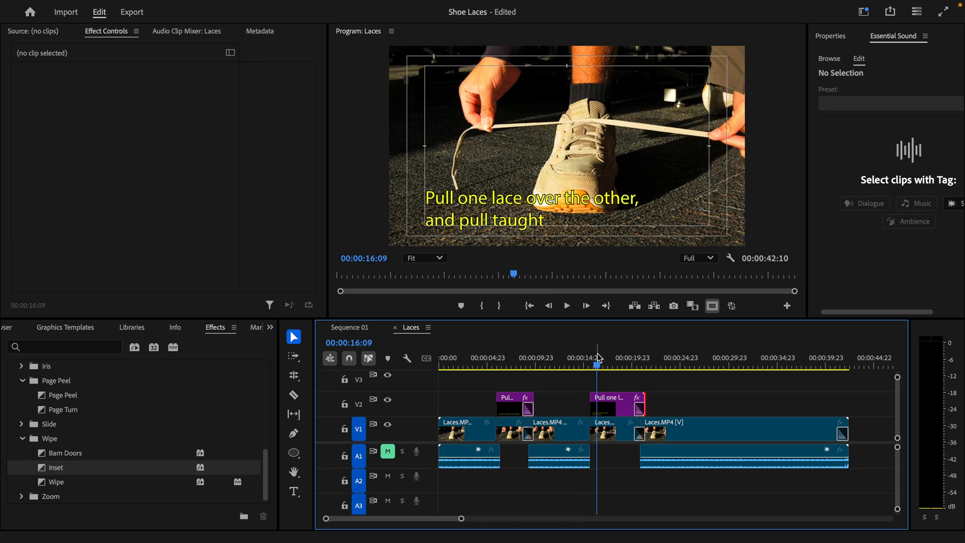
Step: Cue the pulled-apart laces frame and select that short V1 clip
{"action": "left_click", "coordinate": [624, 430]}
{"action": "left_click", "coordinate": [508, 359]}
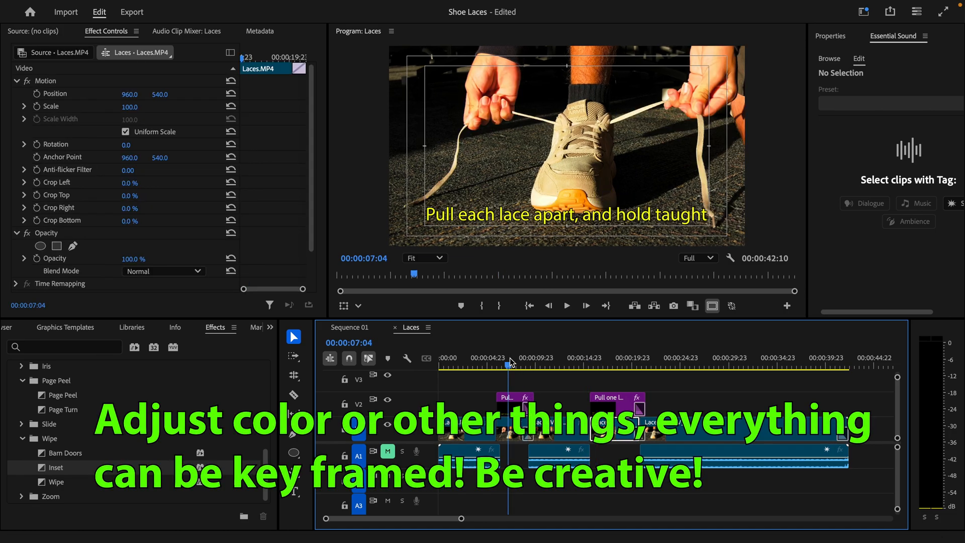
{"action": "left_click", "coordinate": [518, 428]}
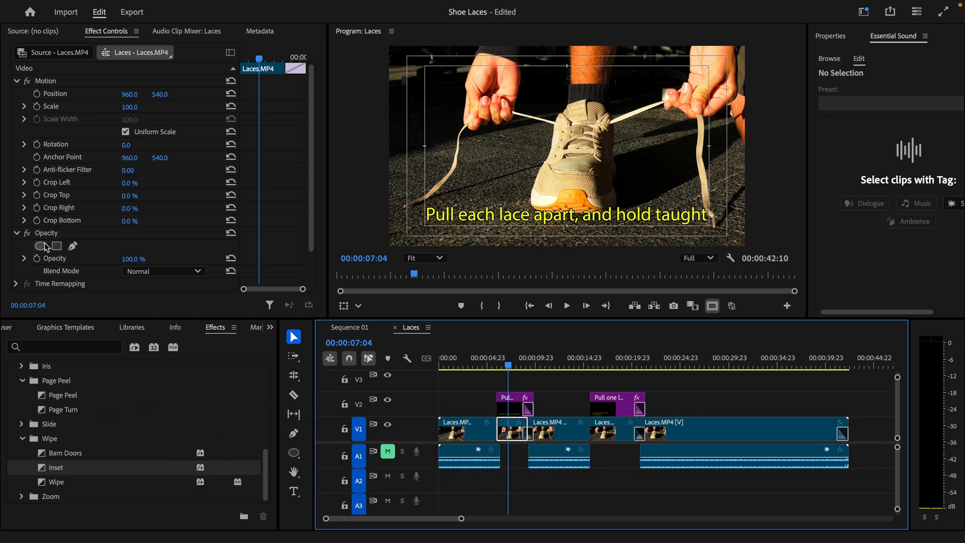
Step: Drag Lumetri Color from Video Effects > Color Correction onto the selected laces clip
{"action": "left_click", "coordinate": [23, 438]}
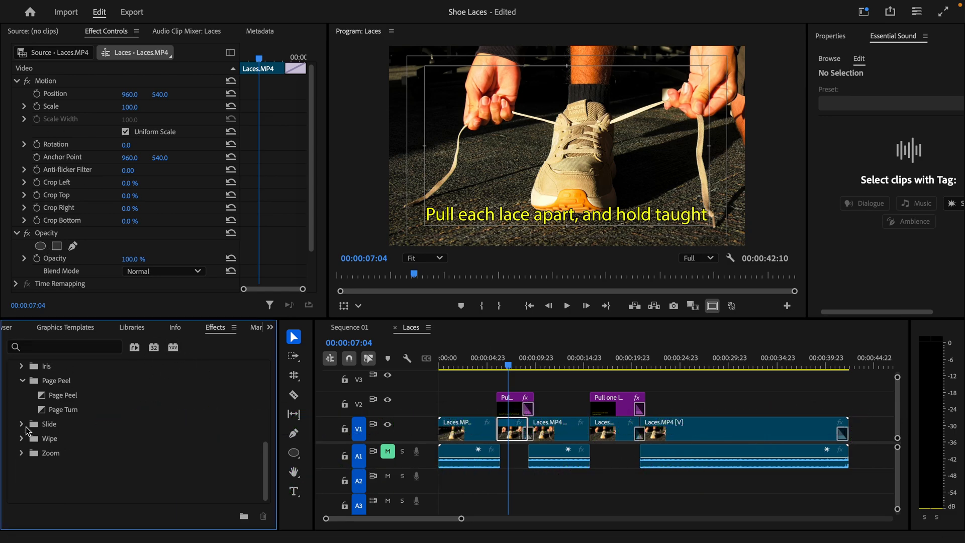
{"action": "left_click", "coordinate": [23, 380]}
{"action": "scroll", "coordinate": [25, 387], "scroll_direction": "up", "scroll_amount": 1}
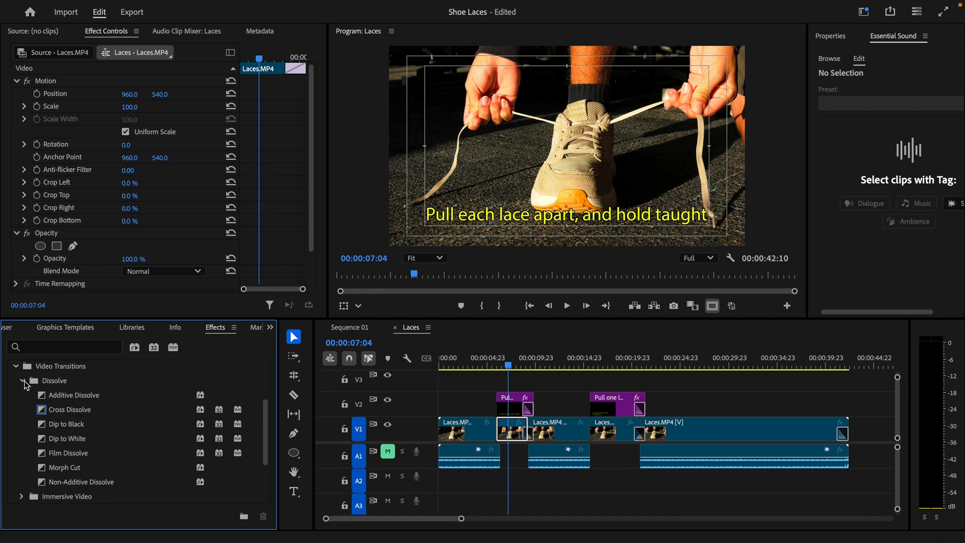
{"action": "left_click", "coordinate": [17, 367]}
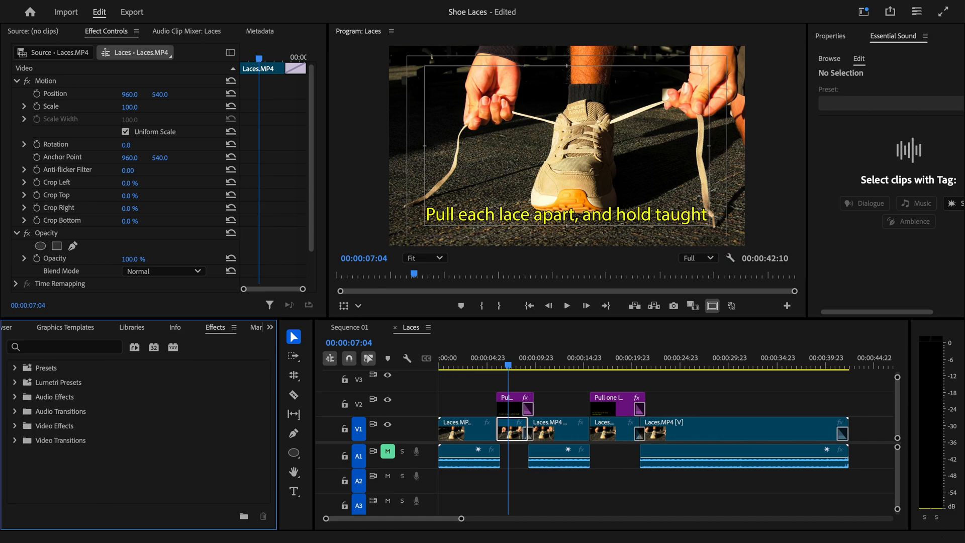
{"action": "left_click", "coordinate": [21, 429]}
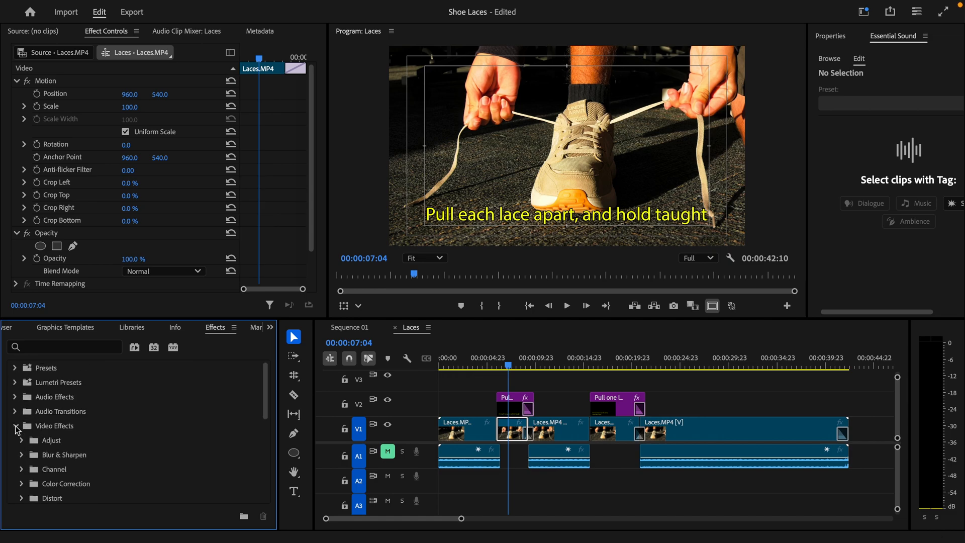
{"action": "scroll", "coordinate": [18, 430], "scroll_direction": "down", "scroll_amount": 2}
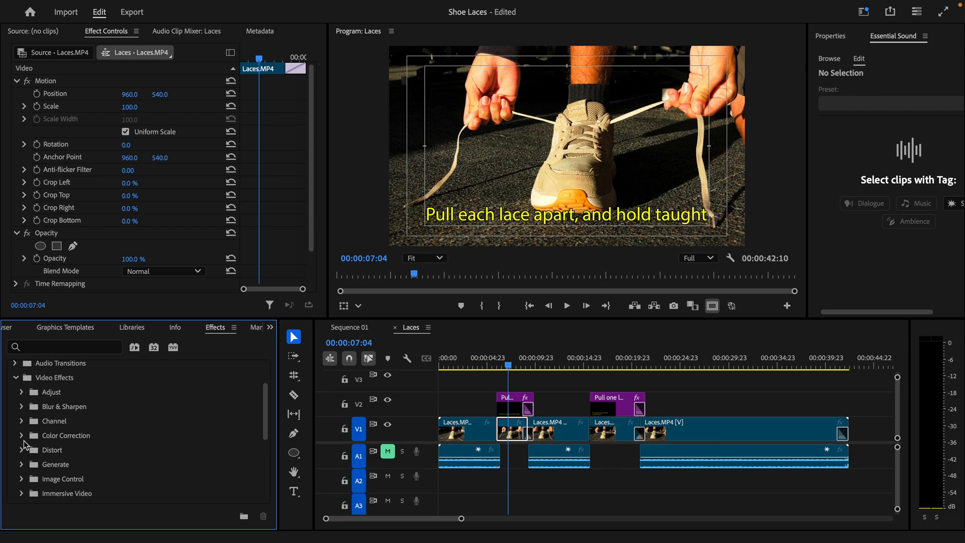
{"action": "left_click", "coordinate": [22, 437]}
{"action": "scroll", "coordinate": [45, 452], "scroll_direction": "down", "scroll_amount": 2}
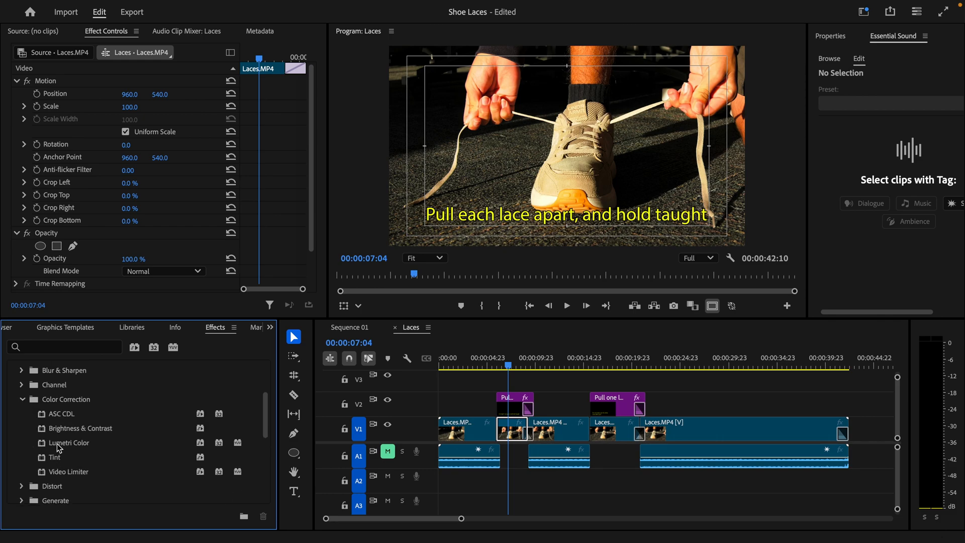
{"action": "left_click_drag", "start_coordinate": [58, 447], "coordinate": [513, 432]}
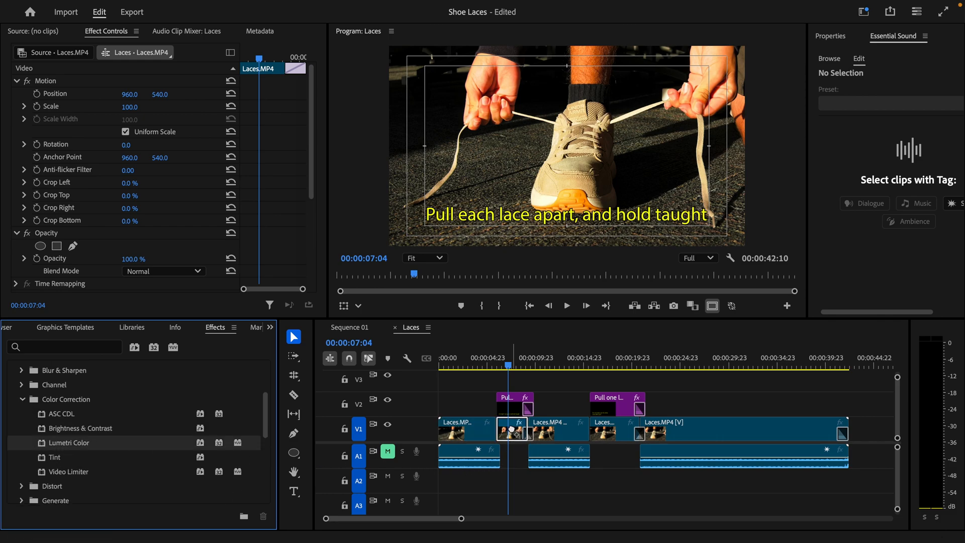
Step: Set Lumetri Basic Correction to exposure 0.5, contrast 56, highlights -26, shadows 103, whites -36
{"action": "left_click", "coordinate": [16, 81]}
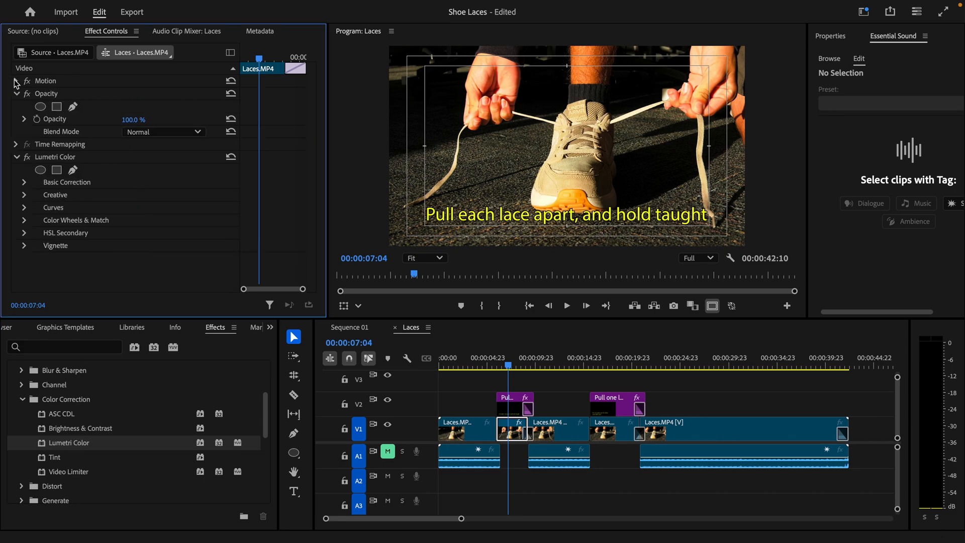
{"action": "left_click", "coordinate": [24, 183]}
{"action": "scroll", "coordinate": [38, 218], "scroll_direction": "down", "scroll_amount": 4}
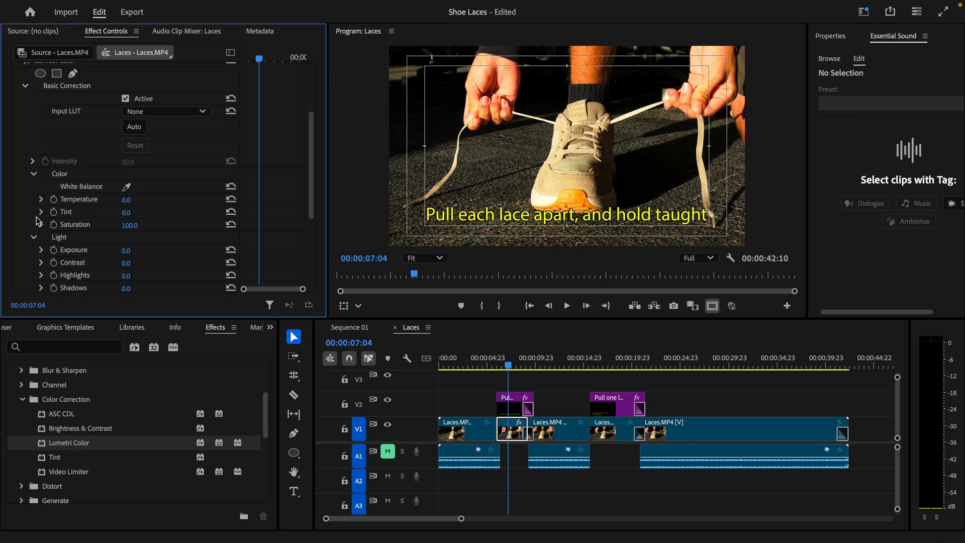
{"action": "scroll", "coordinate": [71, 222], "scroll_direction": "down", "scroll_amount": 2}
{"action": "mouse_move", "coordinate": [127, 229]}
{"action": "left_mouse_down"}
{"action": "mouse_move", "coordinate": [161, 229]}
{"action": "mouse_move", "coordinate": [128, 217]}
{"action": "left_mouse_up"}
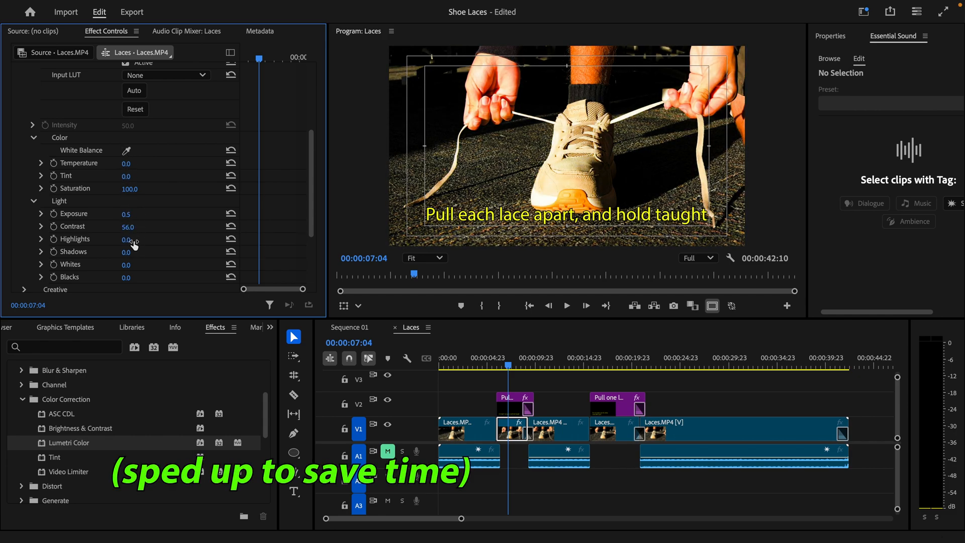
{"action": "left_click_drag", "start_coordinate": [126, 253], "coordinate": [154, 253]}
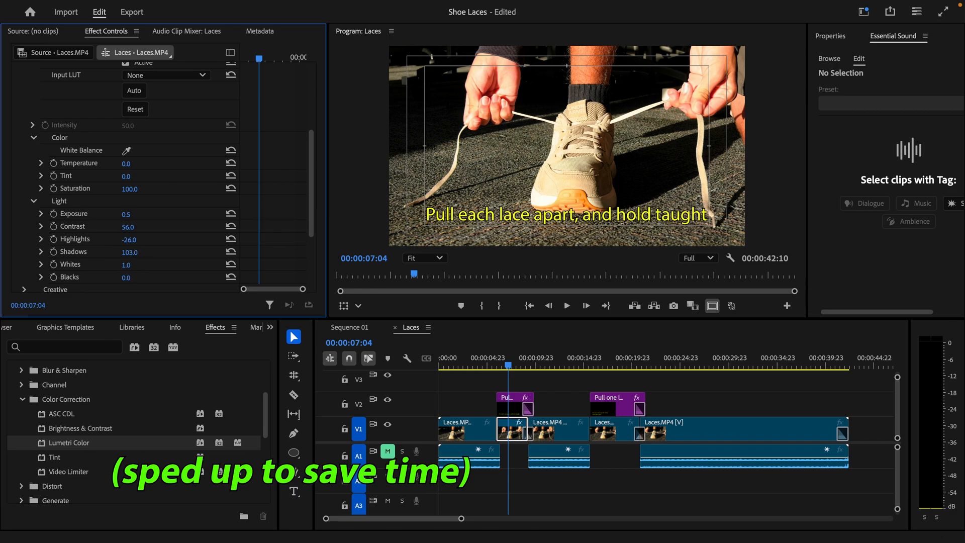
{"action": "mouse_move", "coordinate": [129, 266]}
{"action": "left_mouse_down"}
{"action": "mouse_move", "coordinate": [110, 266]}
{"action": "mouse_move", "coordinate": [111, 278]}
{"action": "mouse_move", "coordinate": [139, 278]}
{"action": "mouse_move", "coordinate": [127, 278]}
{"action": "left_mouse_up"}
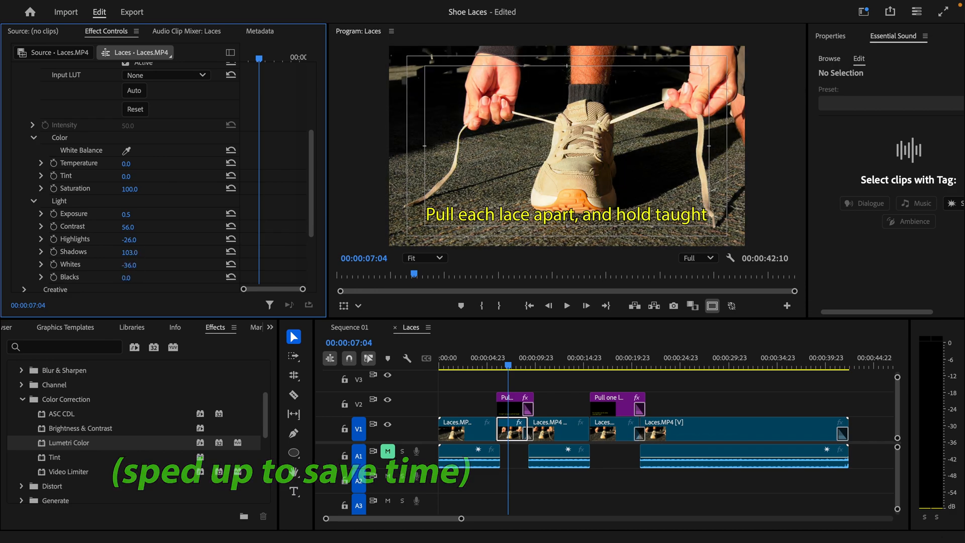
Step: Play the graded clip from 04:09 and stop at 08:14 to review it
{"action": "left_click", "coordinate": [482, 361]}
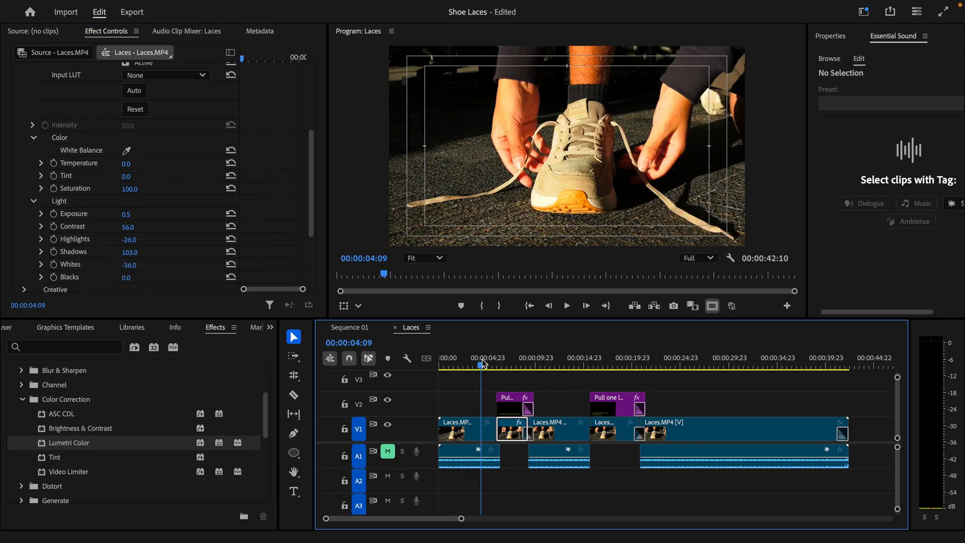
{"action": "key", "text": "space"}
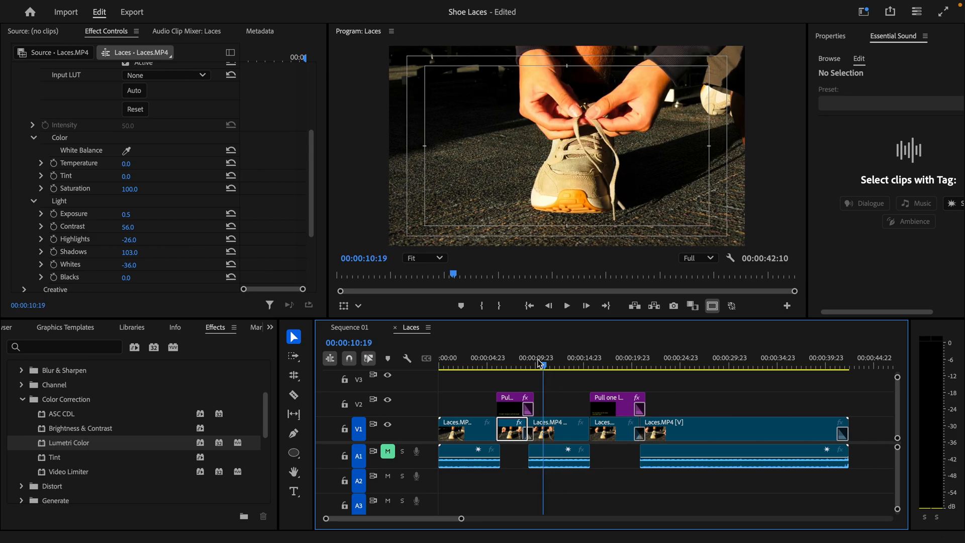
{"action": "left_click", "coordinate": [522, 361]}
{"action": "scroll", "coordinate": [80, 172], "scroll_direction": "up", "scroll_amount": 1}
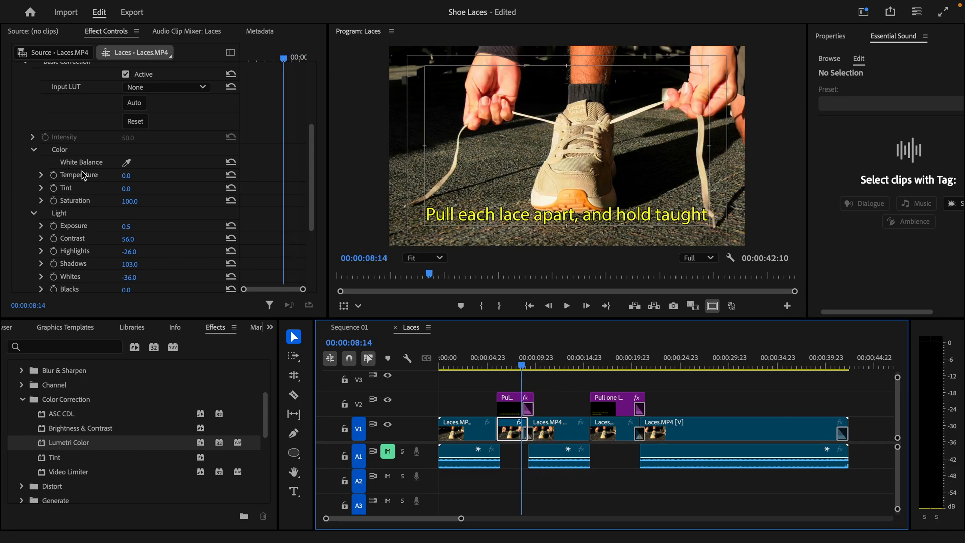
Step: Paste only the Lumetri Color grade onto the lace-crossing clip and play it from 15:05
{"action": "right_click", "coordinate": [505, 431]}
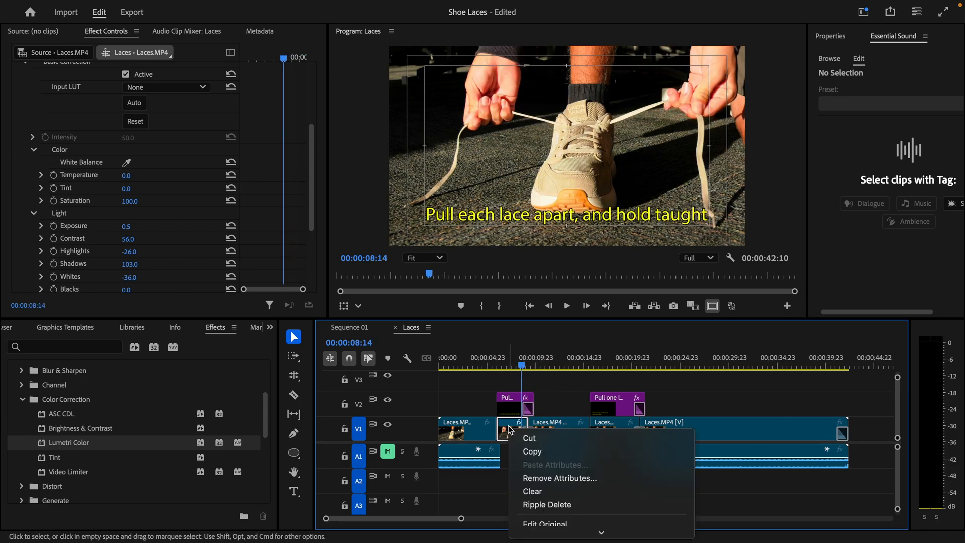
{"action": "left_click", "coordinate": [525, 452]}
{"action": "left_click", "coordinate": [609, 429]}
{"action": "right_click", "coordinate": [608, 429]}
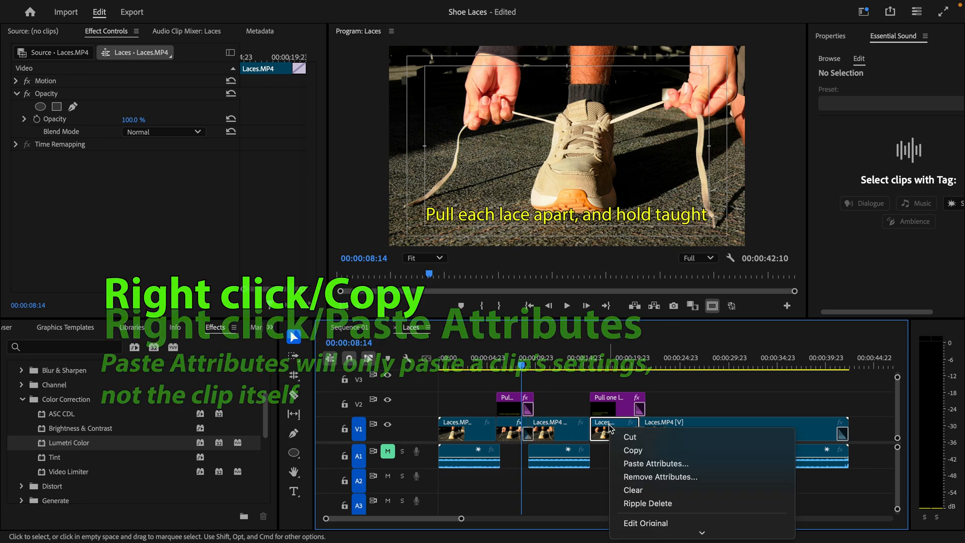
{"action": "left_click", "coordinate": [654, 467]}
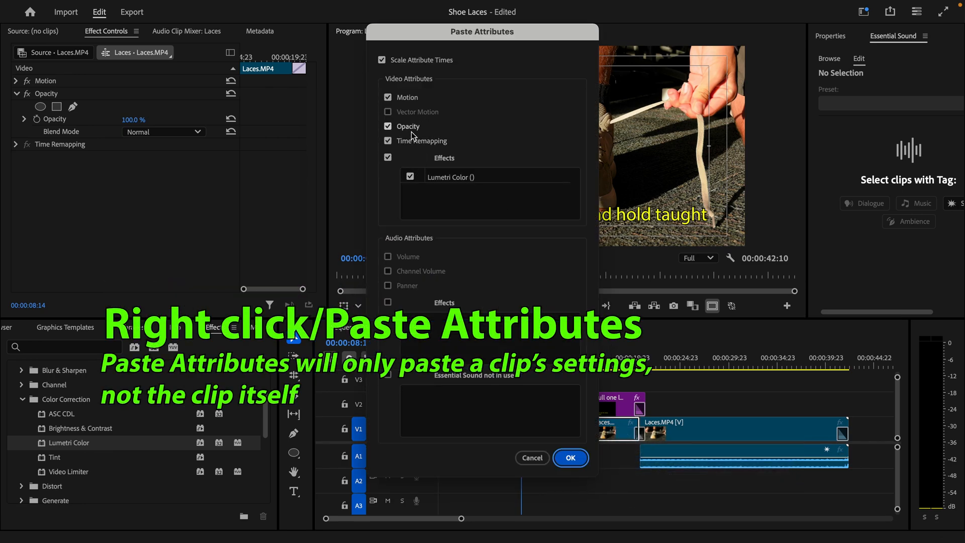
{"action": "left_click", "coordinate": [388, 141]}
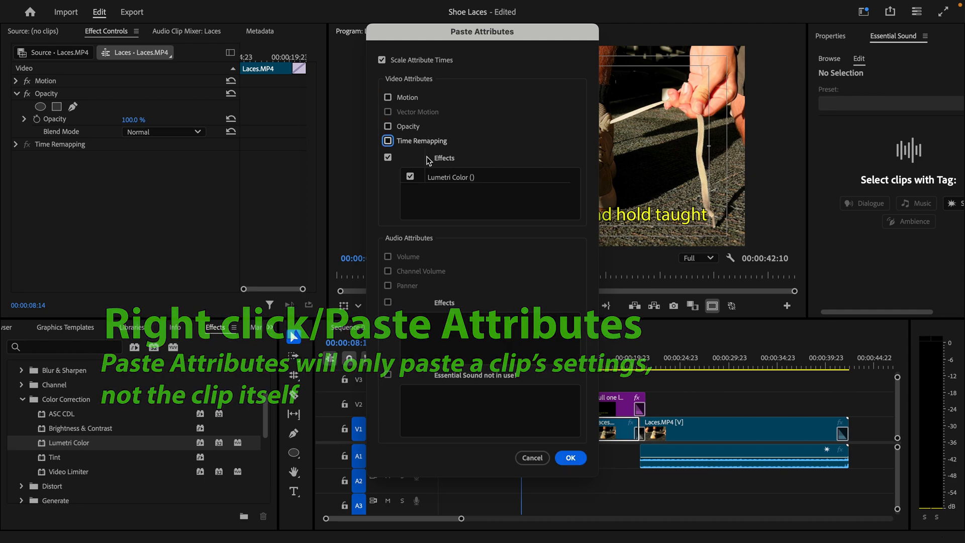
{"action": "left_click", "coordinate": [577, 463]}
{"action": "left_click", "coordinate": [586, 362]}
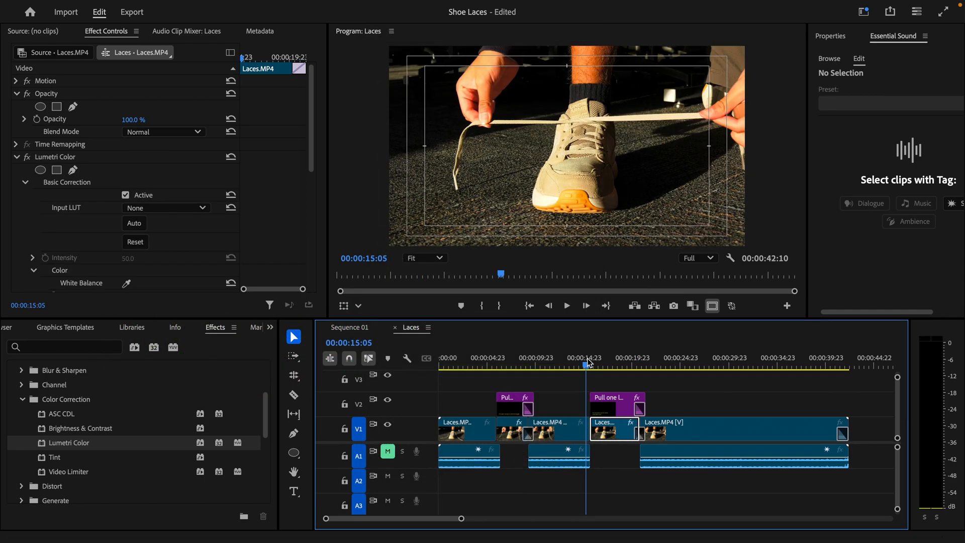
{"action": "key", "text": "space"}
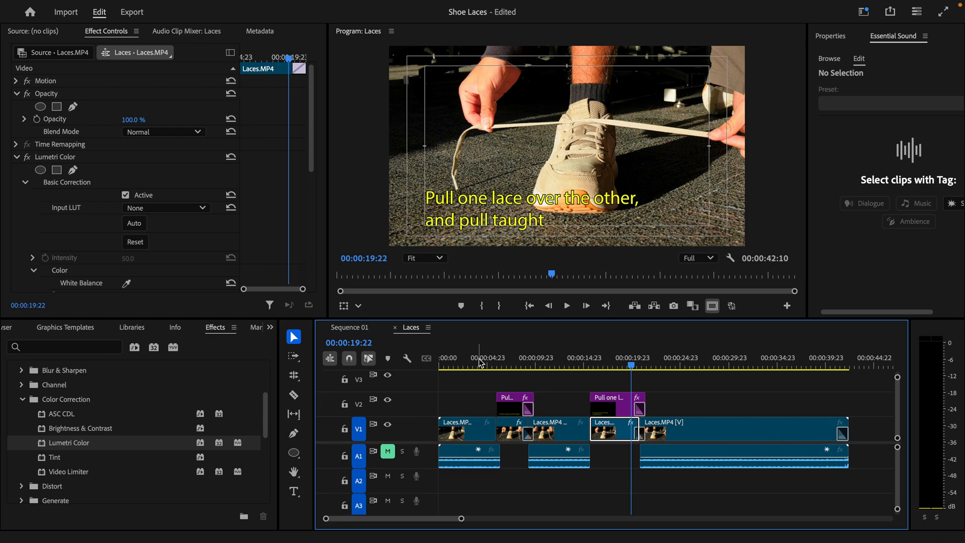
{"action": "mouse_move", "coordinate": [500, 542]}
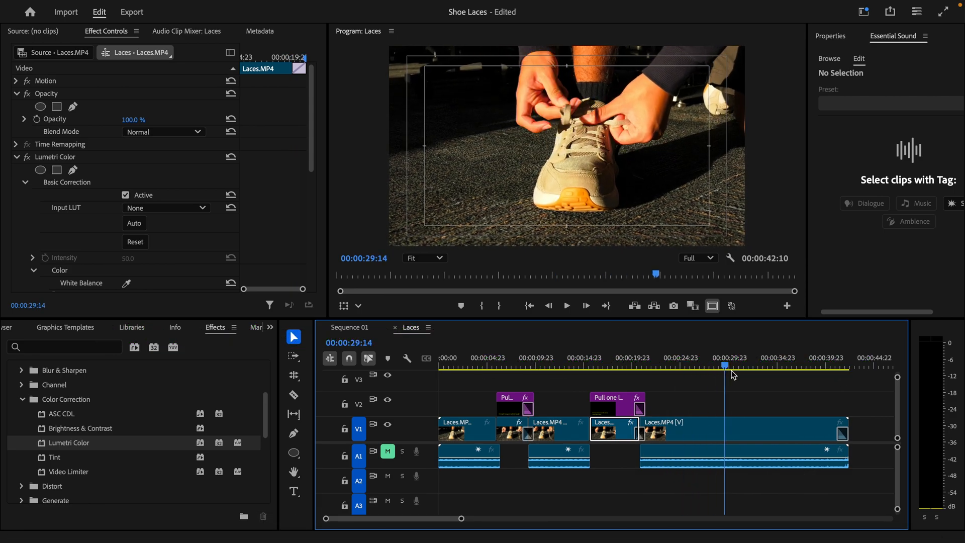
{"action": "left_click_drag", "start_coordinate": [754, 377], "coordinate": [802, 387]}
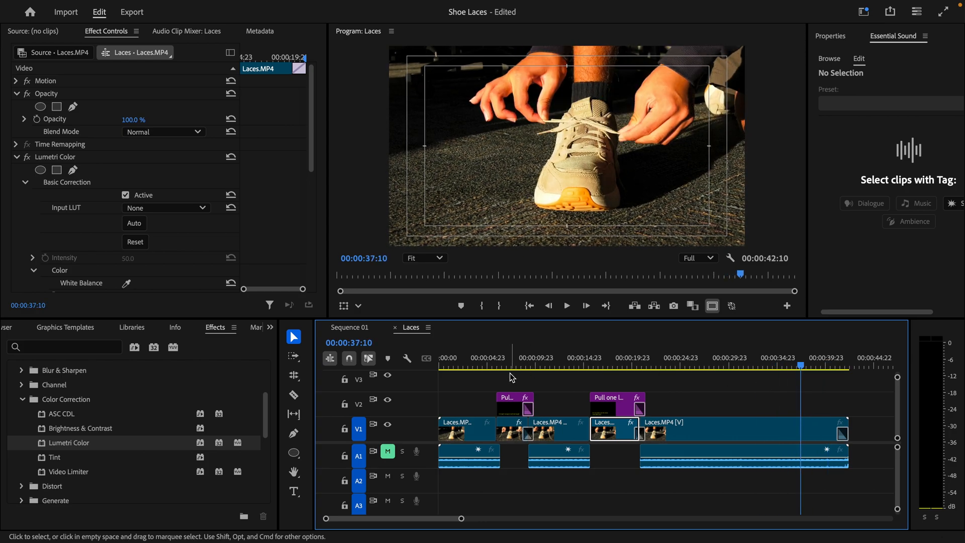
{"action": "left_click_drag", "start_coordinate": [478, 356], "coordinate": [412, 361]}
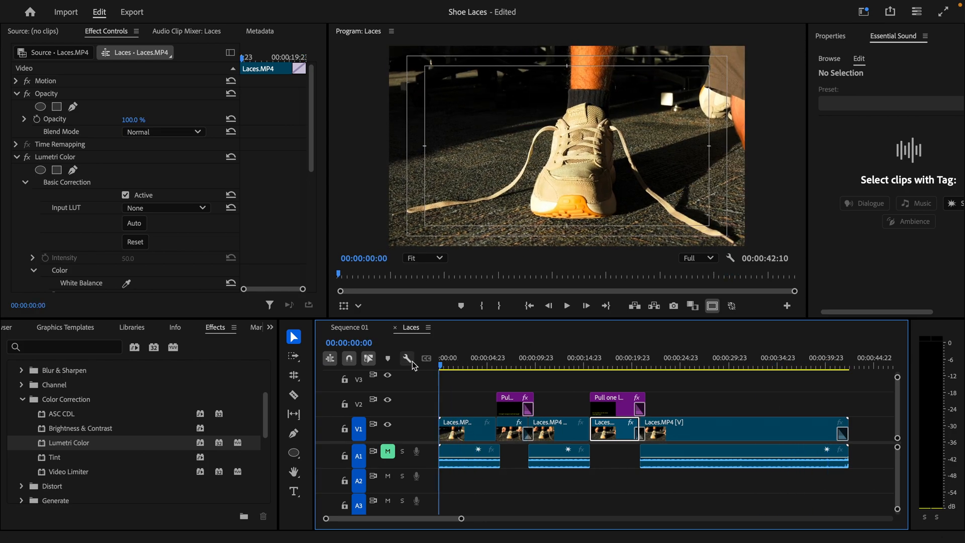